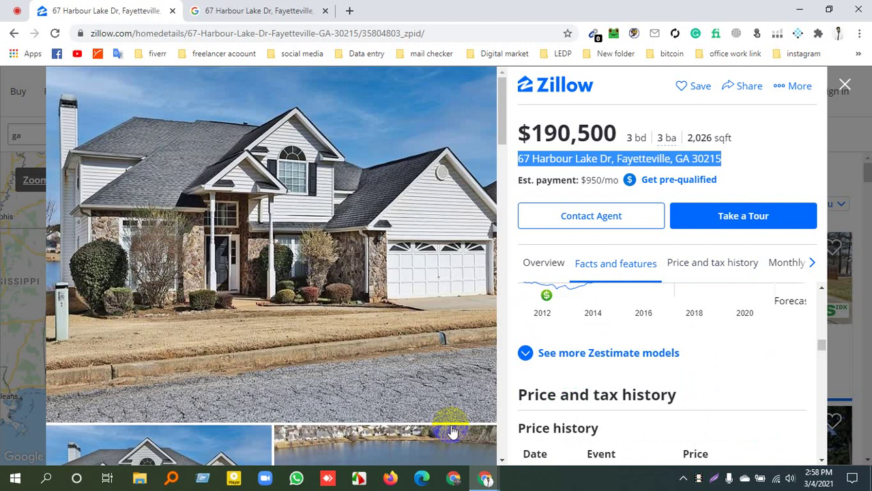
- Expand the Zestimate models to show comparables at $198,000 and $193,000, then return to Zillow
{"action": "left_click", "coordinate": [524, 352]}
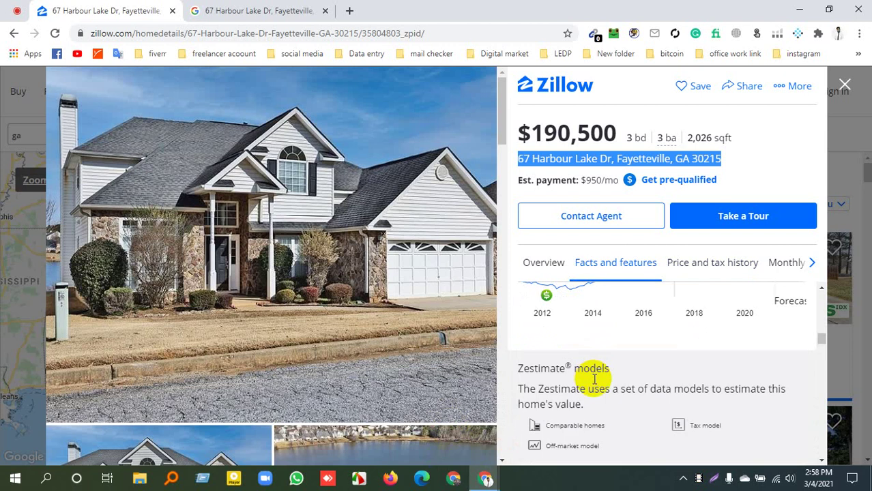
{"action": "left_click", "coordinate": [486, 478]}
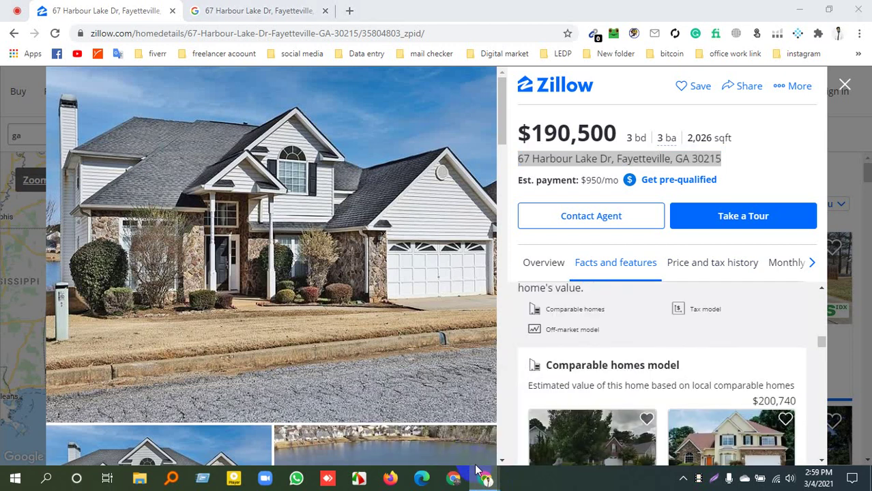
{"action": "left_click", "coordinate": [448, 445]}
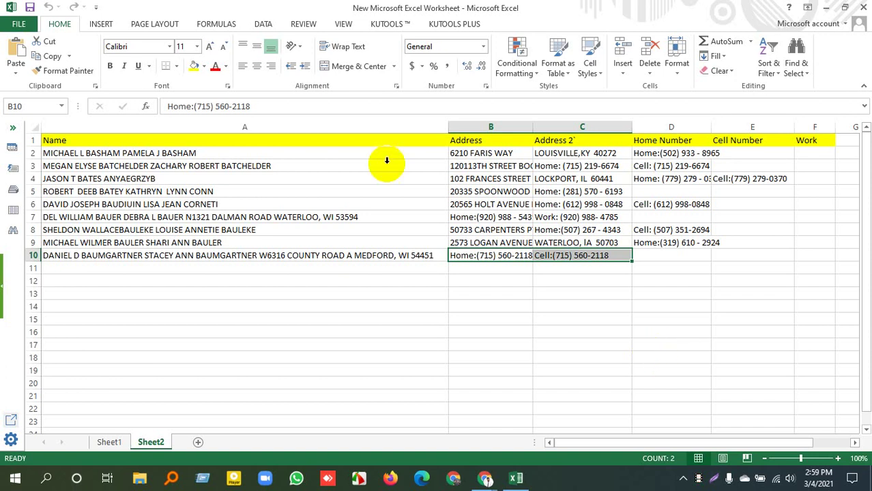
- Select empty cell A11 below the contact rows, then minimize Excel to reveal the listing
{"action": "left_click", "coordinate": [341, 268]}
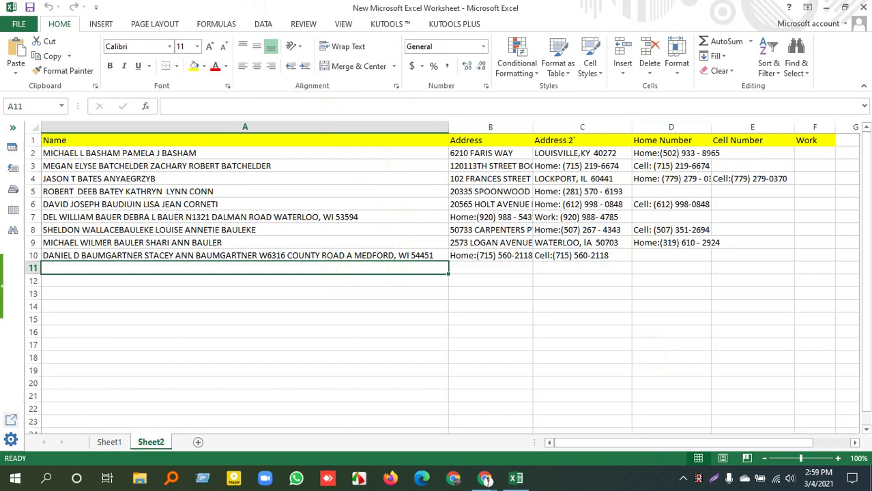
{"action": "left_click", "coordinate": [826, 7]}
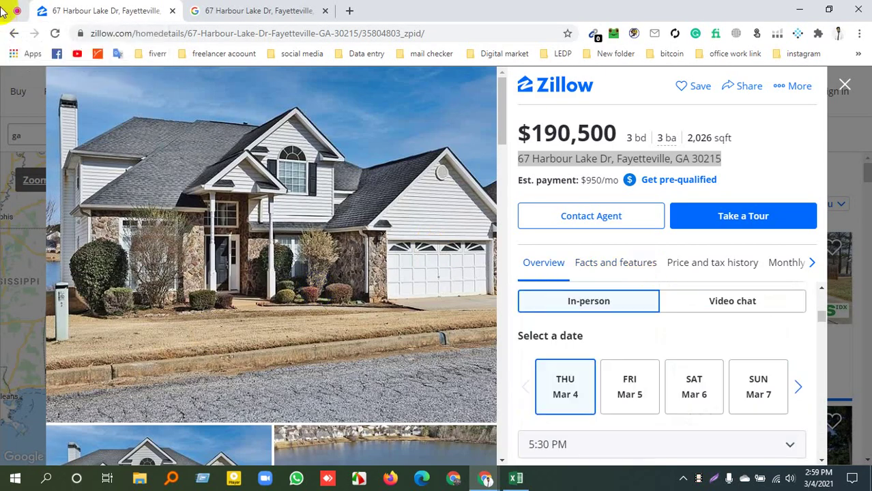
{"action": "left_click", "coordinate": [15, 10]}
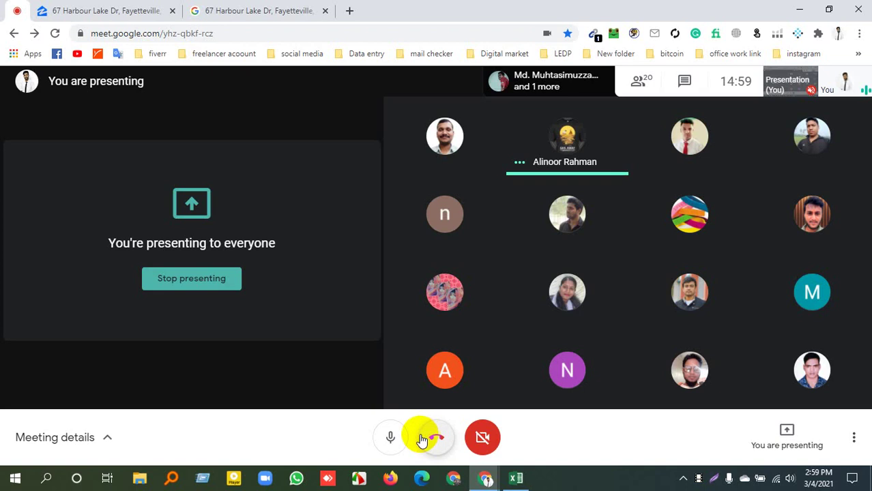
{"action": "left_click", "coordinate": [391, 437]}
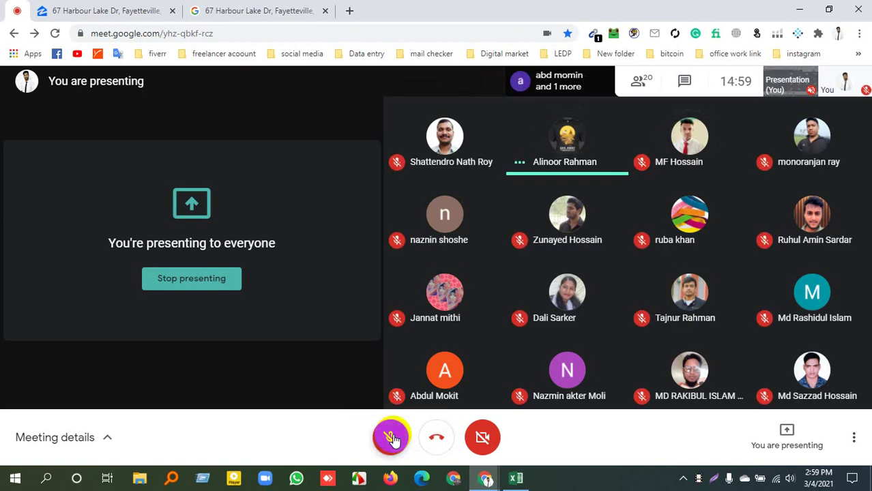
{"action": "left_click", "coordinate": [392, 437]}
{"action": "left_click", "coordinate": [92, 10]}
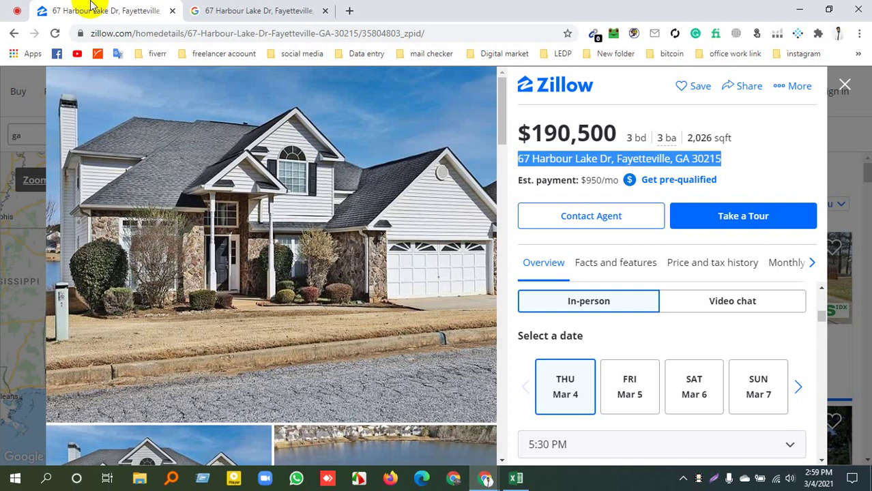
- Expand the listing's full facts and features and select parcel number 05084A A018
{"action": "left_click", "coordinate": [603, 265]}
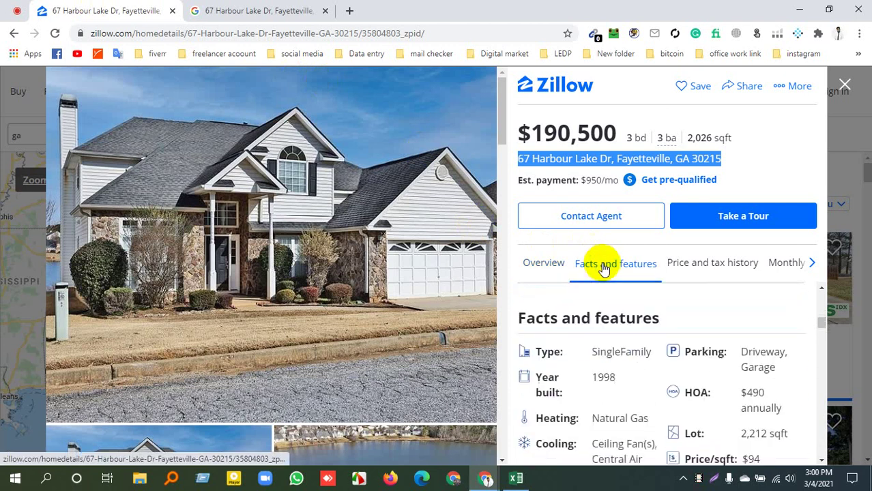
{"action": "scroll", "coordinate": [609, 333], "scroll_direction": "down", "scroll_amount": 5}
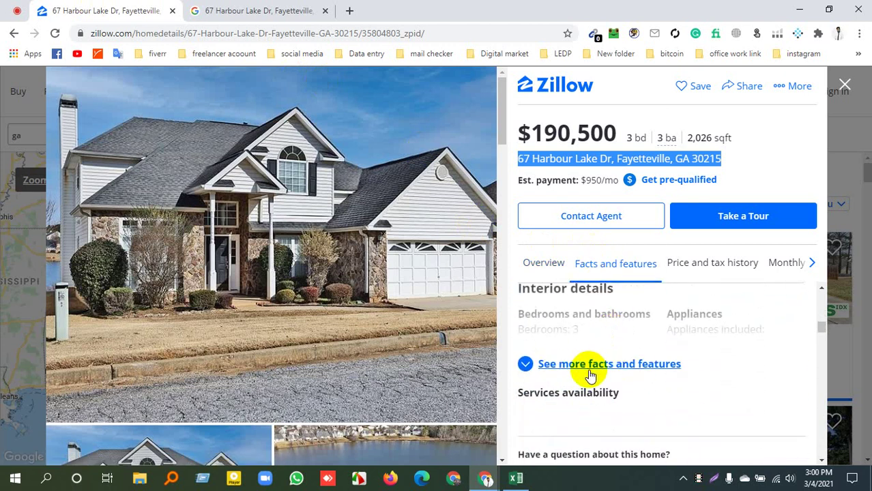
{"action": "left_click", "coordinate": [525, 365]}
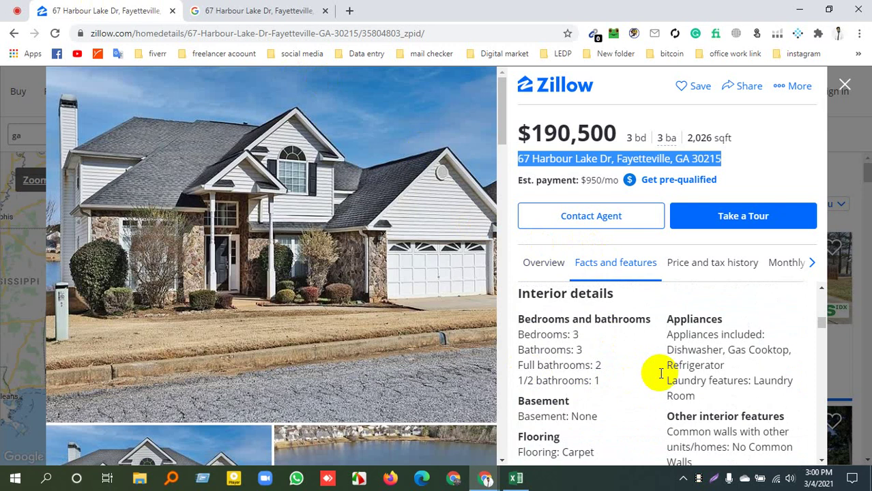
{"action": "scroll", "coordinate": [654, 372], "scroll_direction": "down", "scroll_amount": 3}
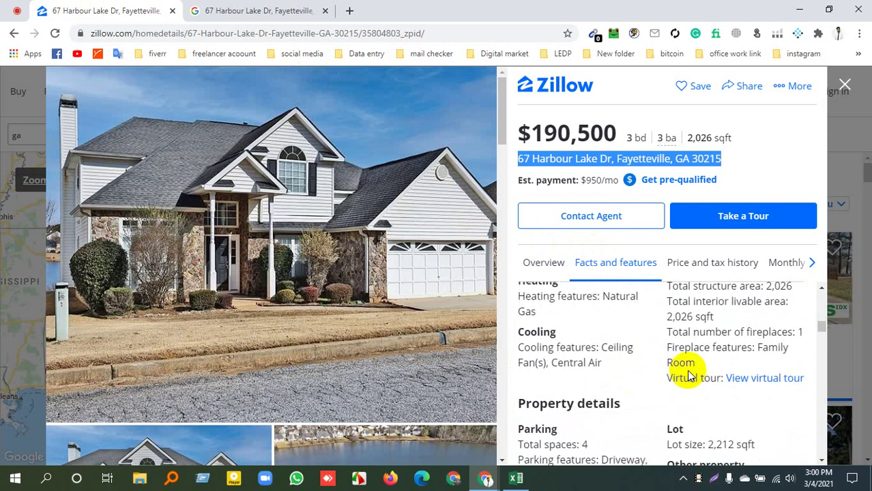
{"action": "scroll", "coordinate": [689, 376], "scroll_direction": "down", "scroll_amount": 4}
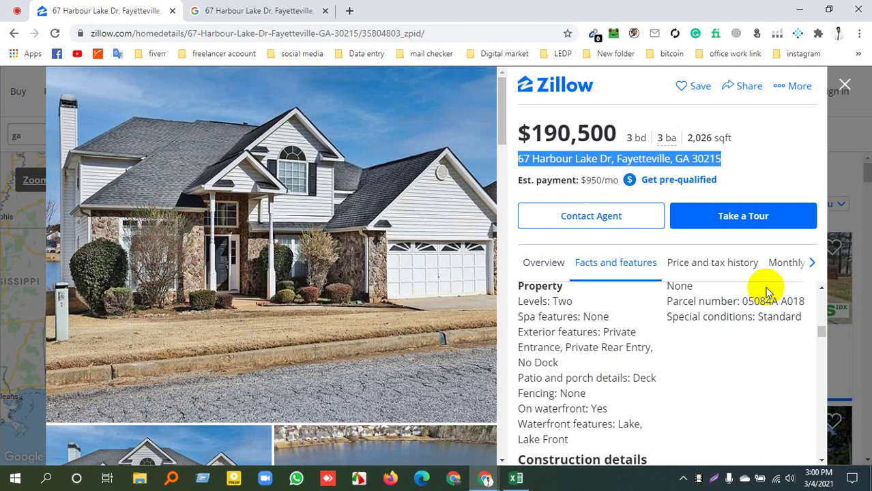
{"action": "triple_click", "coordinate": [771, 302]}
{"action": "left_click", "coordinate": [749, 302]}
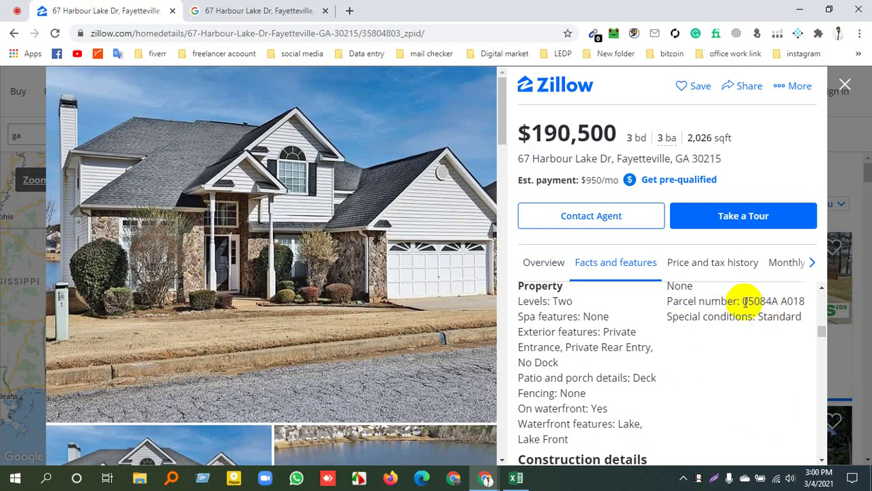
{"action": "left_click_drag", "start_coordinate": [742, 301], "coordinate": [810, 308]}
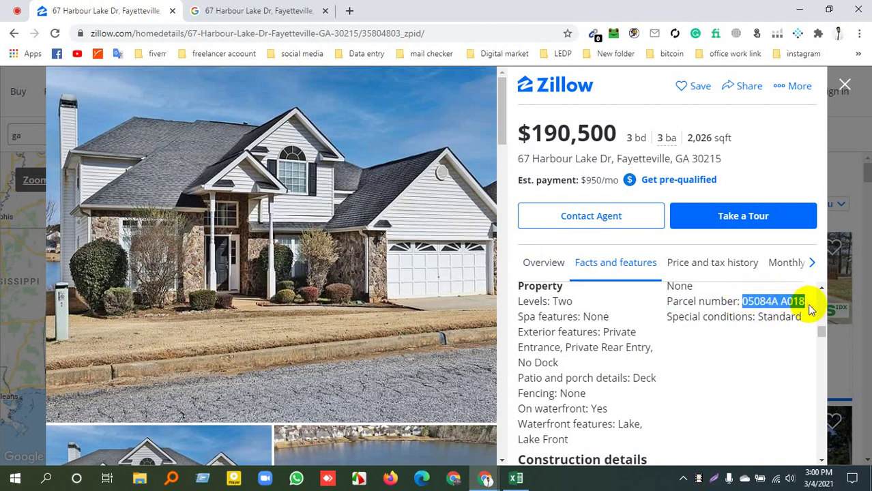
{"action": "scroll", "coordinate": [680, 380], "scroll_direction": "down", "scroll_amount": 3}
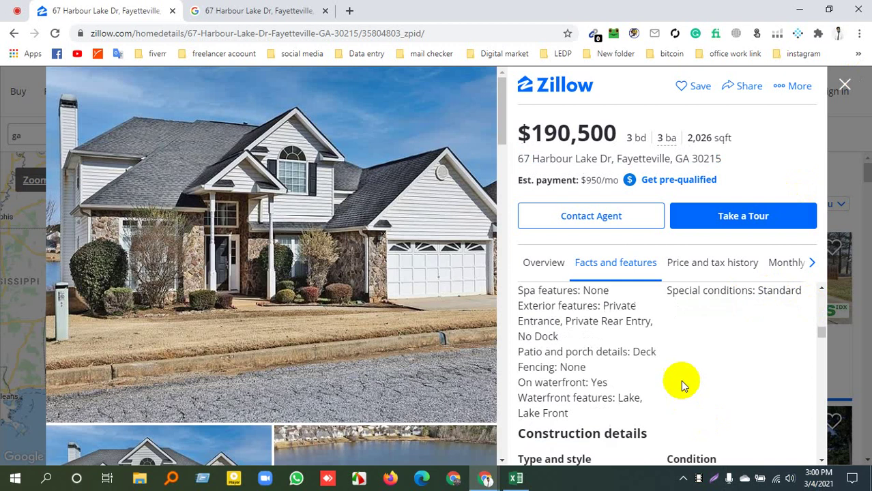
{"action": "scroll", "coordinate": [680, 380], "scroll_direction": "down", "scroll_amount": 6}
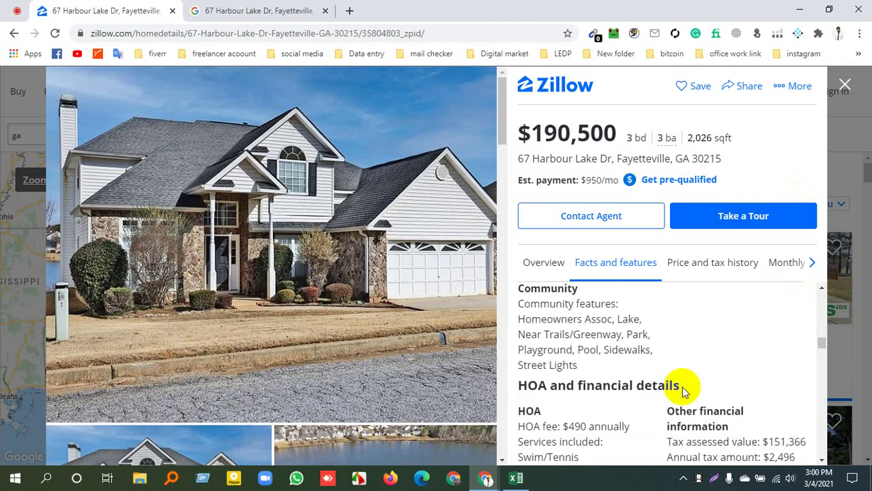
{"action": "scroll", "coordinate": [681, 382], "scroll_direction": "down", "scroll_amount": 8}
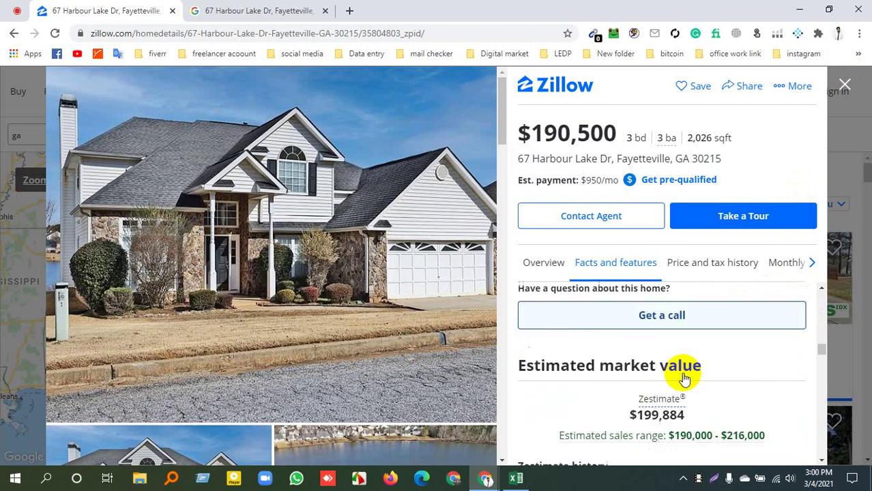
{"action": "scroll", "coordinate": [689, 378], "scroll_direction": "down", "scroll_amount": 4}
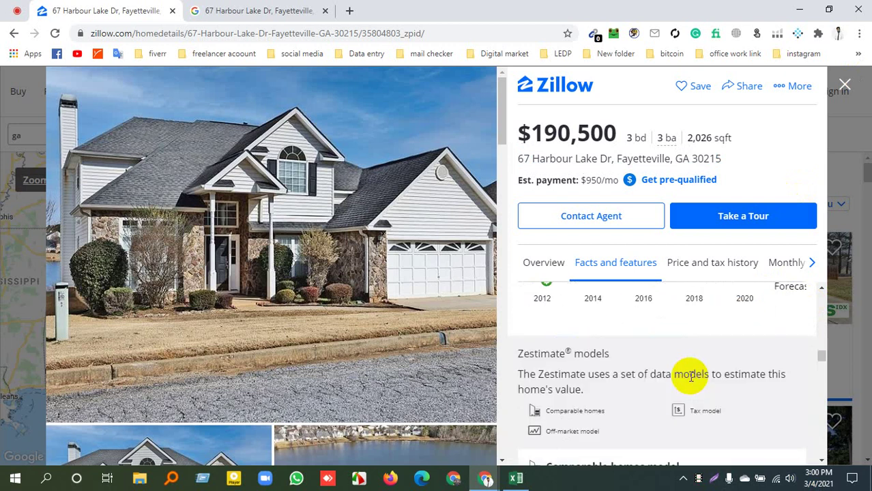
{"action": "scroll", "coordinate": [690, 376], "scroll_direction": "down", "scroll_amount": 5}
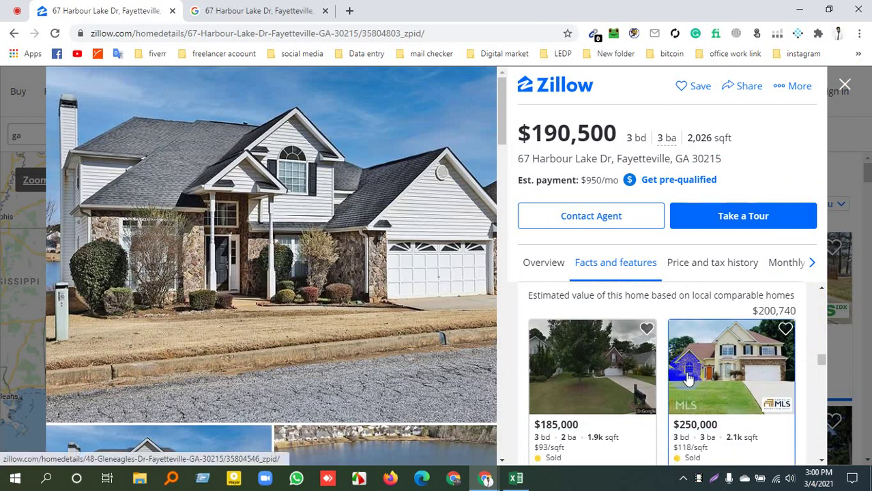
{"action": "scroll", "coordinate": [687, 377], "scroll_direction": "down", "scroll_amount": 4}
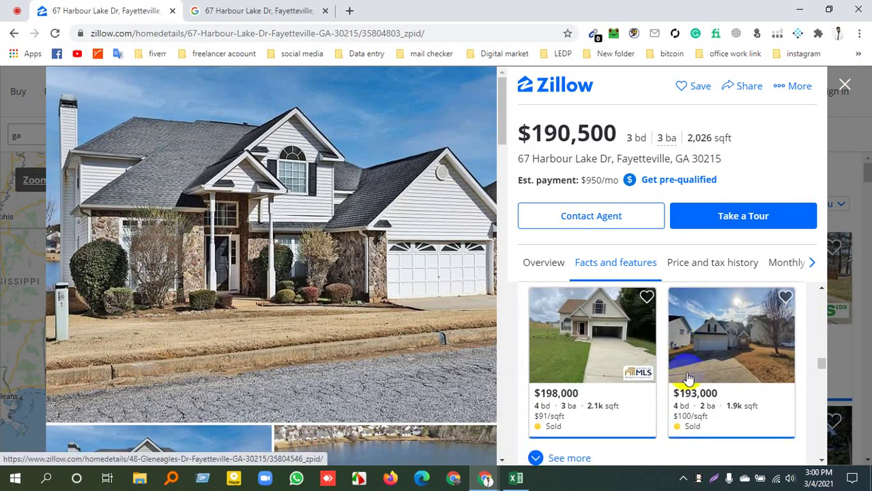
{"action": "scroll", "coordinate": [688, 377], "scroll_direction": "down", "scroll_amount": 6}
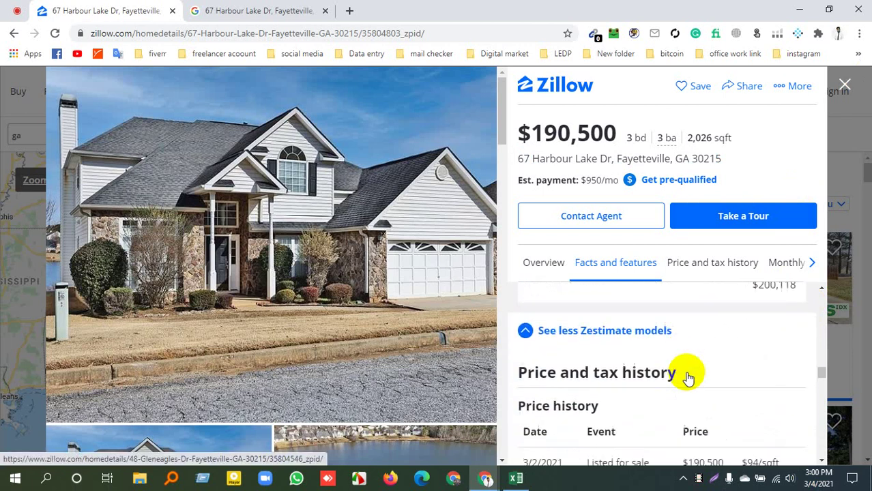
{"action": "scroll", "coordinate": [688, 377], "scroll_direction": "down", "scroll_amount": 4}
{"action": "scroll", "coordinate": [685, 375], "scroll_direction": "up", "scroll_amount": 10}
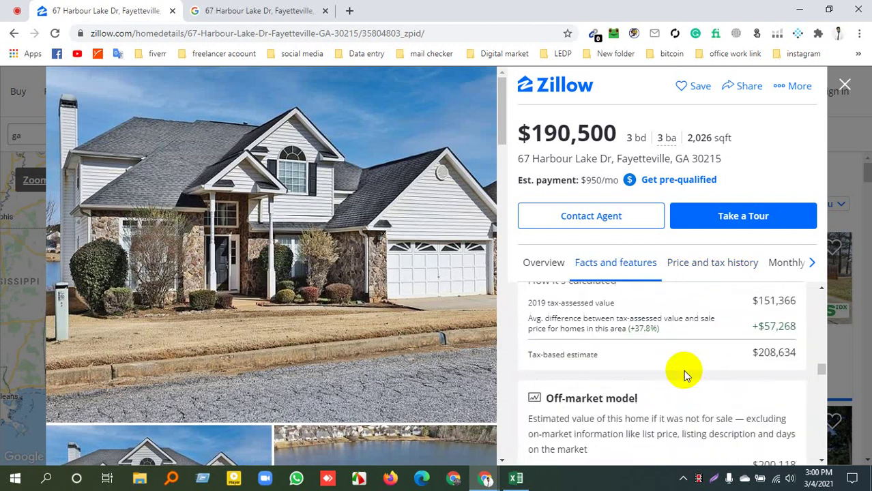
{"action": "scroll", "coordinate": [683, 370], "scroll_direction": "up", "scroll_amount": 8}
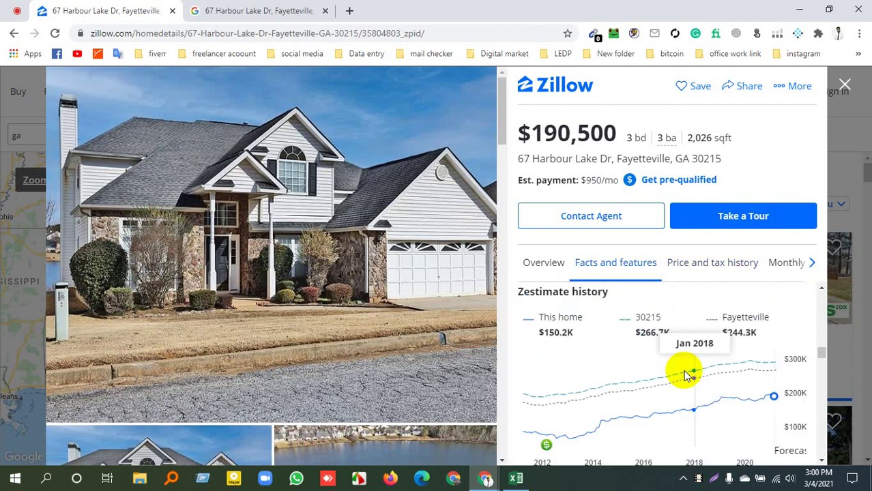
{"action": "scroll", "coordinate": [683, 370], "scroll_direction": "up", "scroll_amount": 2}
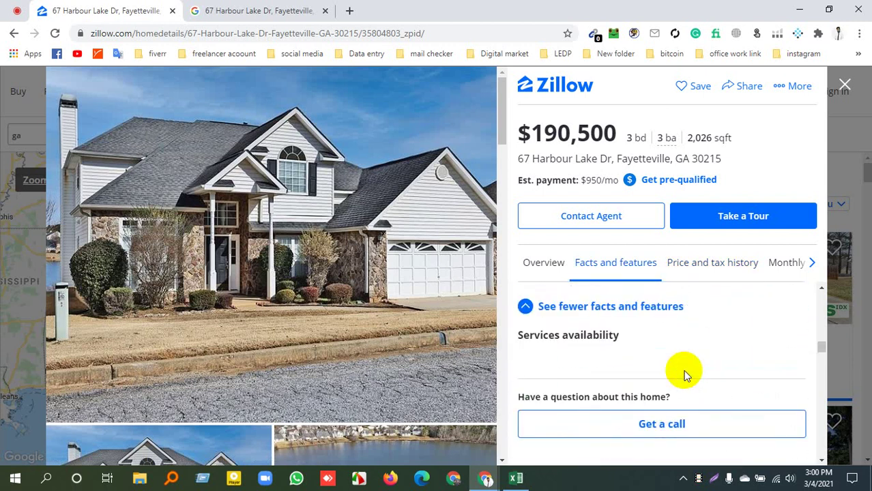
{"action": "scroll", "coordinate": [666, 345], "scroll_direction": "down", "scroll_amount": 10}
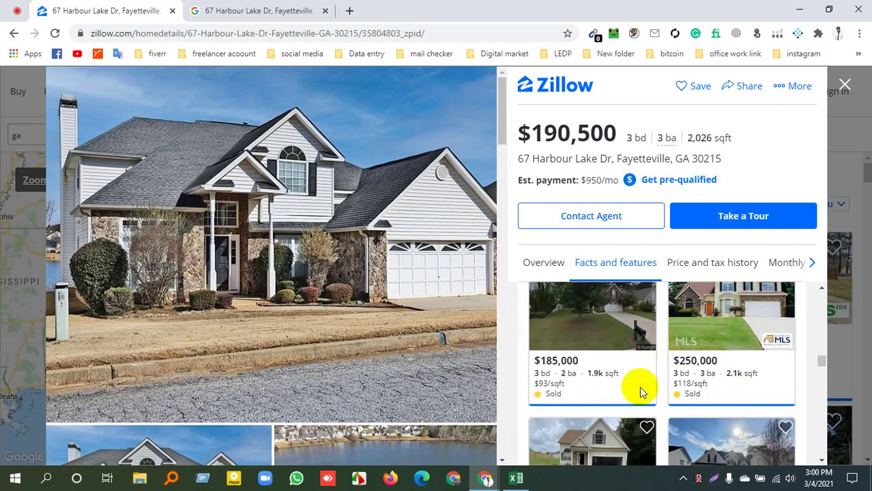
{"action": "scroll", "coordinate": [640, 386], "scroll_direction": "down", "scroll_amount": 5}
{"action": "scroll", "coordinate": [639, 392], "scroll_direction": "up", "scroll_amount": 5}
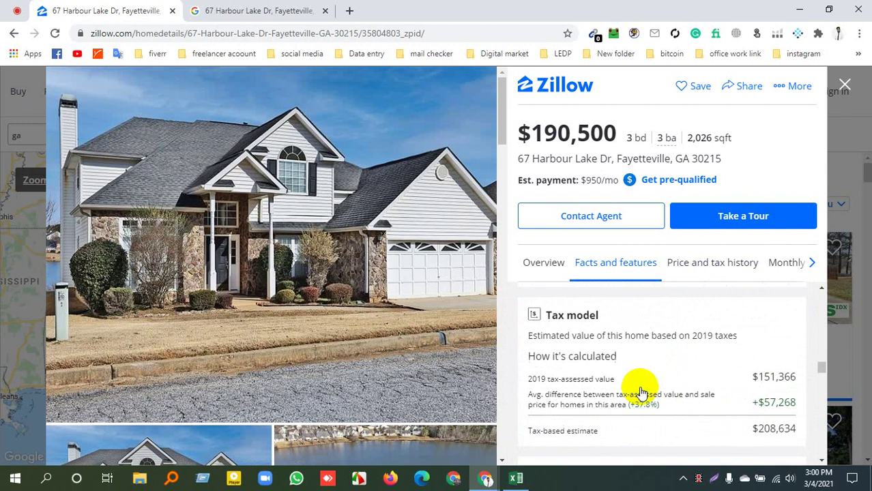
{"action": "scroll", "coordinate": [641, 389], "scroll_direction": "down", "scroll_amount": 2}
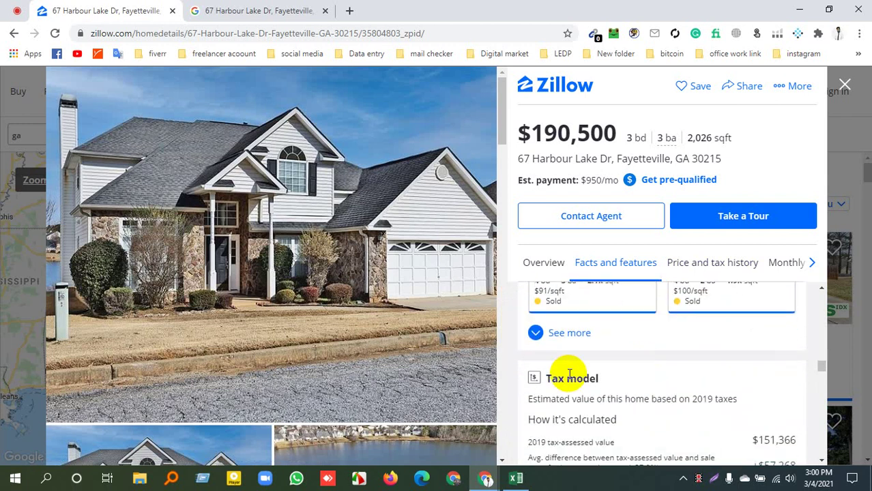
- Show more comparable homes and review the $200,740 Comparable homes value estimate
{"action": "left_click", "coordinate": [533, 333]}
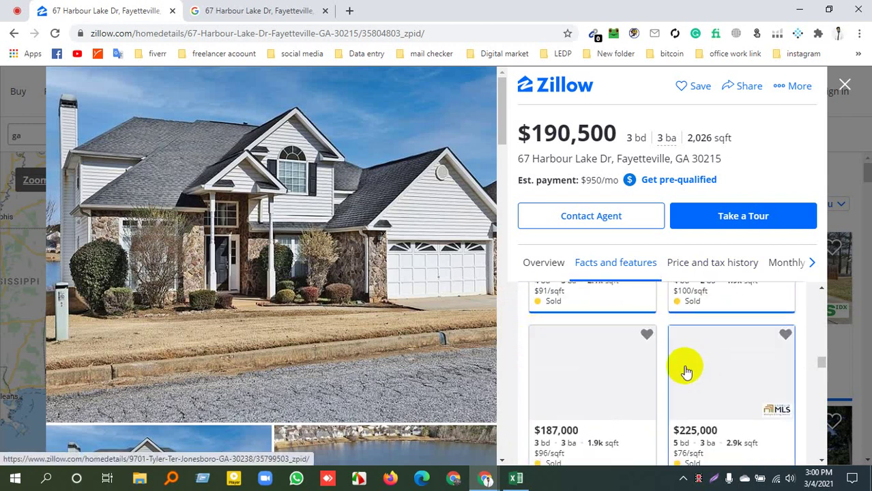
{"action": "scroll", "coordinate": [685, 371], "scroll_direction": "up", "scroll_amount": 10}
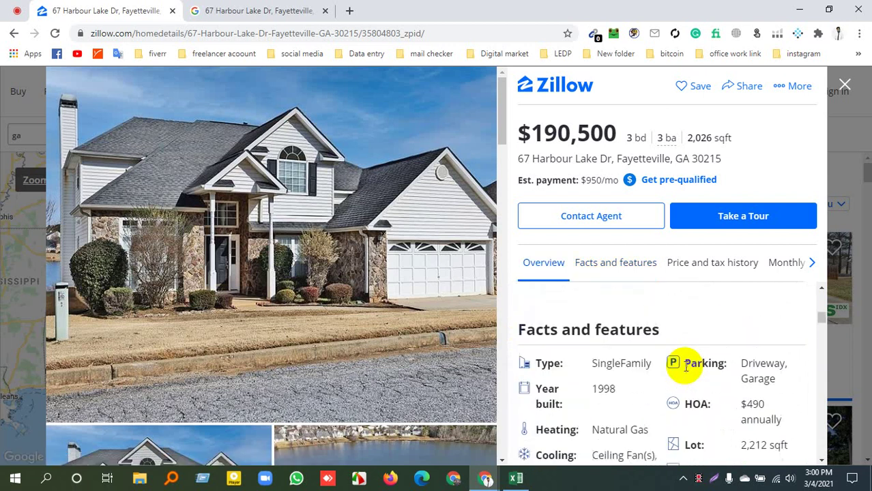
{"action": "scroll", "coordinate": [685, 365], "scroll_direction": "down", "scroll_amount": 2}
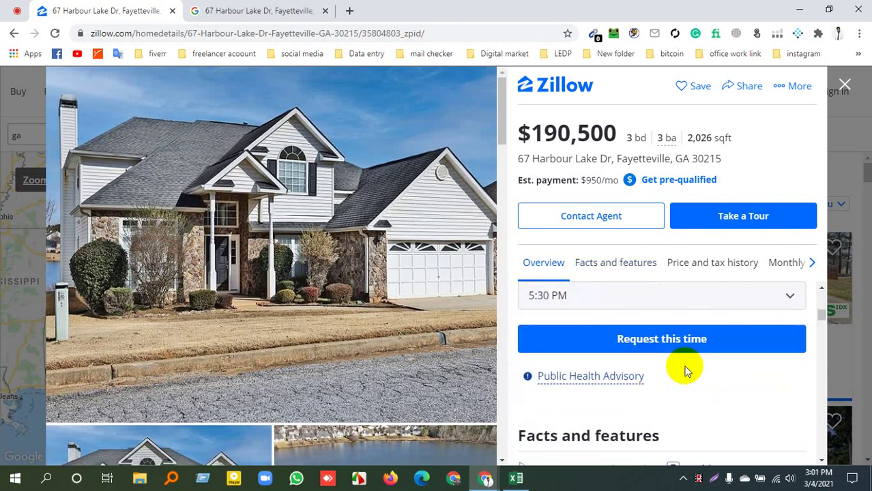
{"action": "scroll", "coordinate": [687, 370], "scroll_direction": "down", "scroll_amount": 1}
{"action": "scroll", "coordinate": [685, 370], "scroll_direction": "down", "scroll_amount": 8}
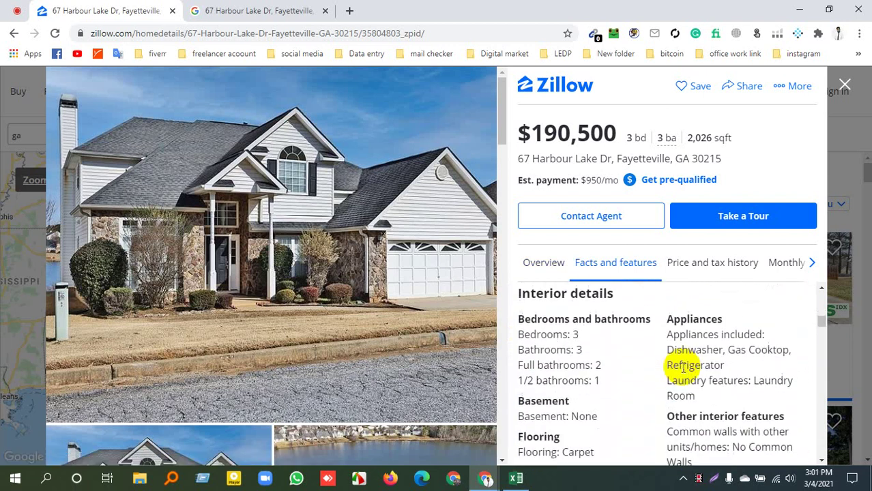
{"action": "scroll", "coordinate": [603, 308], "scroll_direction": "down", "scroll_amount": 5}
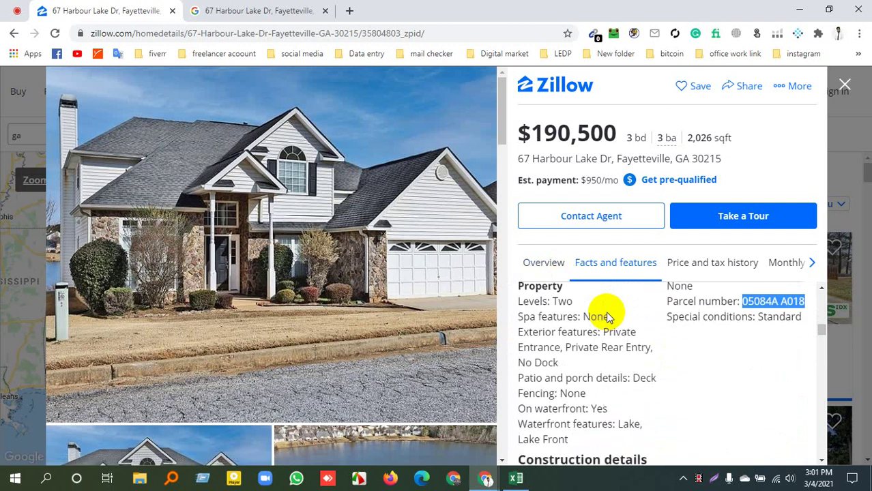
{"action": "scroll", "coordinate": [608, 312], "scroll_direction": "down", "scroll_amount": 6}
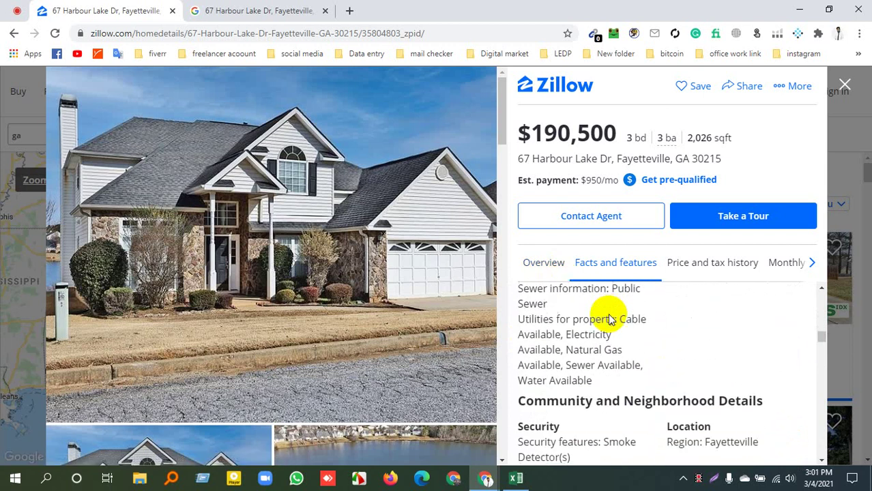
{"action": "scroll", "coordinate": [609, 319], "scroll_direction": "down", "scroll_amount": 6}
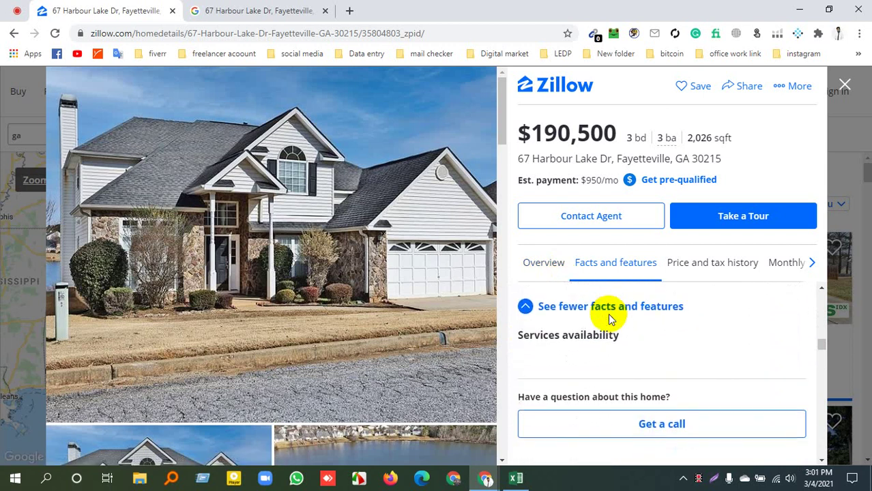
{"action": "scroll", "coordinate": [610, 321], "scroll_direction": "down", "scroll_amount": 5}
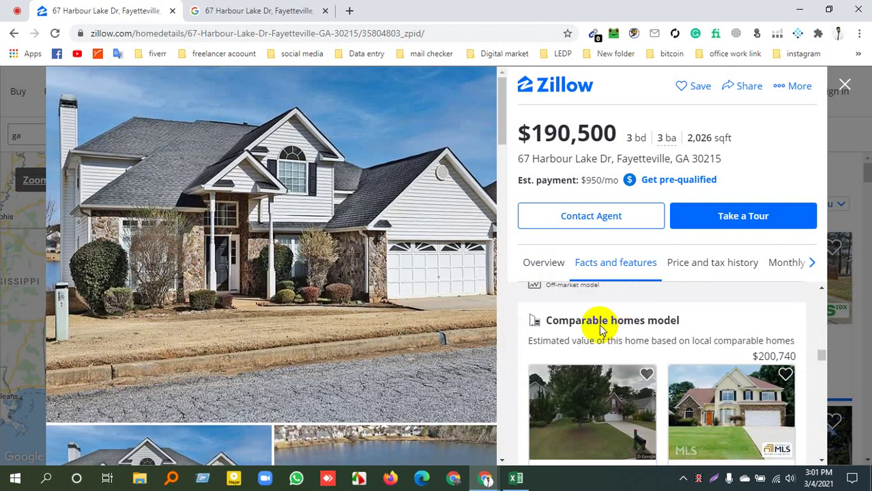
- Go from the listing Overview to the Price and tax history's Public tax history
{"action": "left_click", "coordinate": [536, 268]}
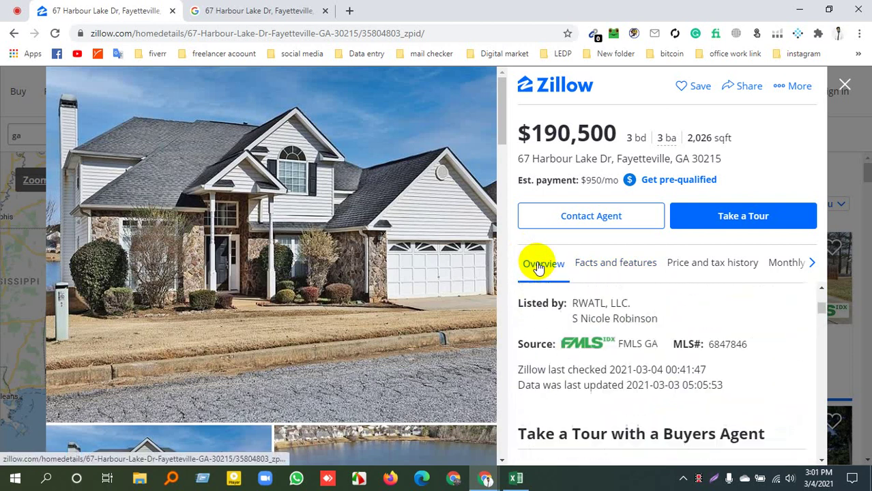
{"action": "scroll", "coordinate": [691, 368], "scroll_direction": "down", "scroll_amount": 7}
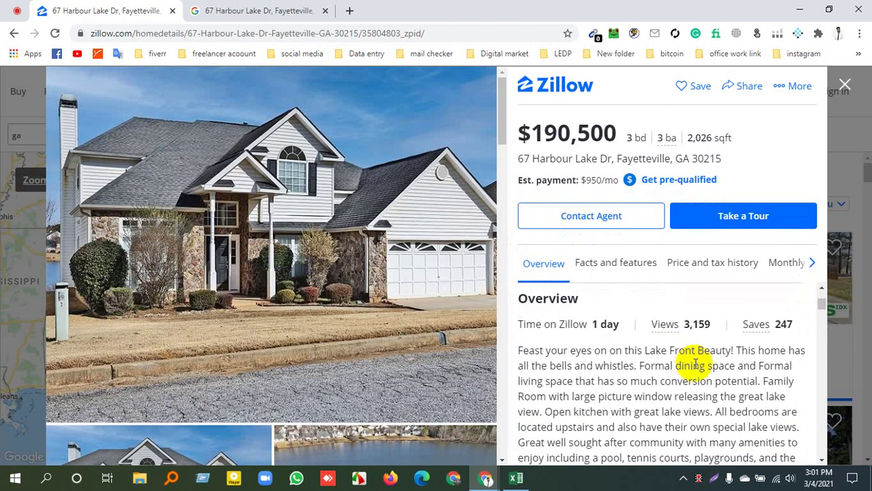
{"action": "scroll", "coordinate": [695, 364], "scroll_direction": "down", "scroll_amount": 10}
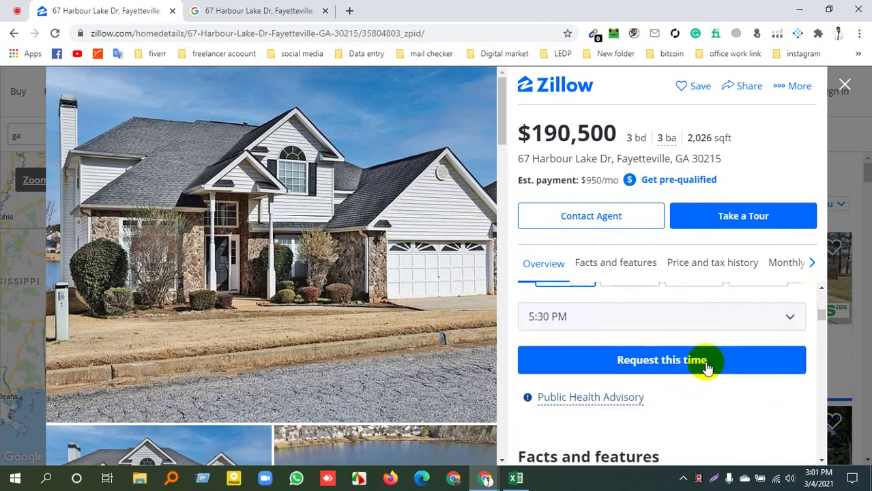
{"action": "scroll", "coordinate": [706, 366], "scroll_direction": "up", "scroll_amount": 1}
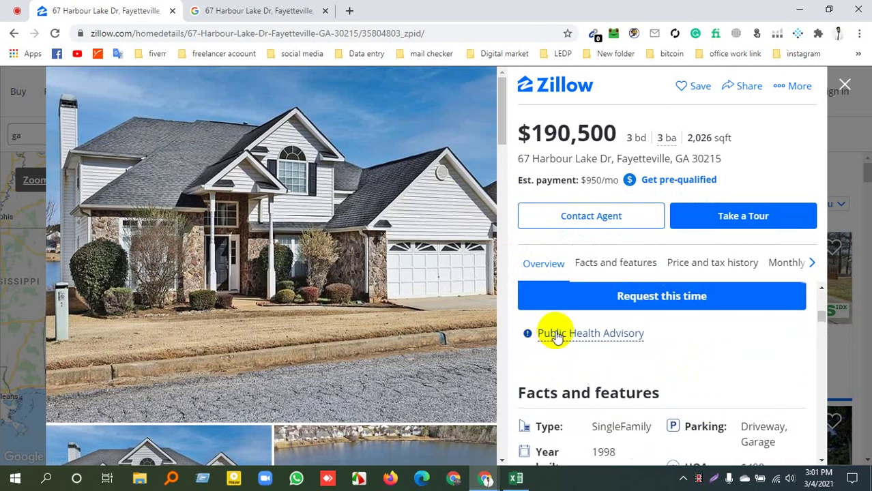
{"action": "scroll", "coordinate": [655, 313], "scroll_direction": "down", "scroll_amount": 2}
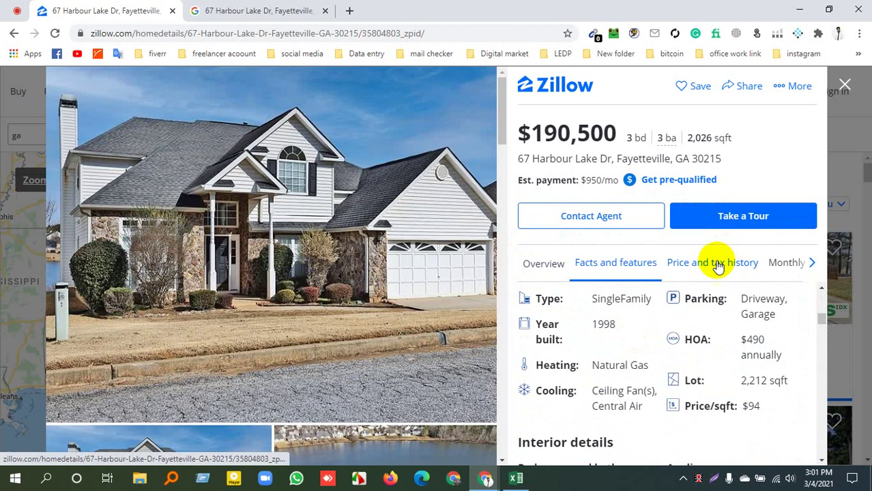
{"action": "left_click", "coordinate": [714, 266]}
{"action": "scroll", "coordinate": [679, 352], "scroll_direction": "down", "scroll_amount": 3}
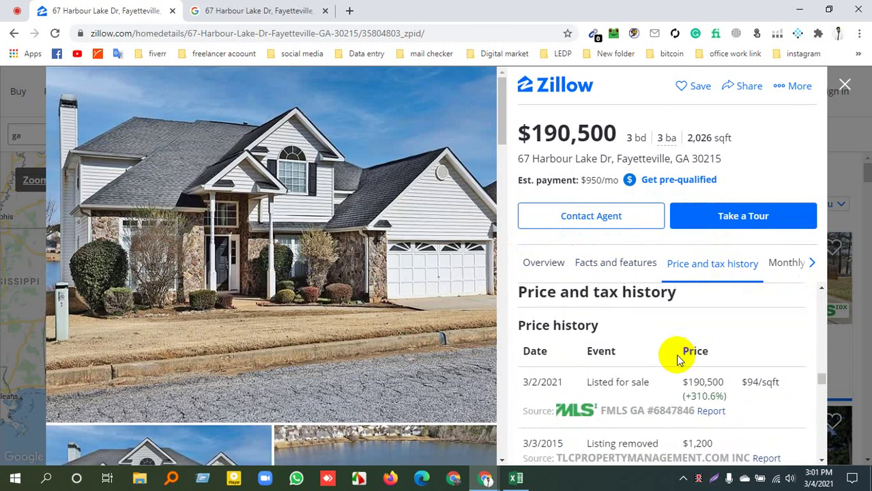
{"action": "scroll", "coordinate": [677, 360], "scroll_direction": "down", "scroll_amount": 5}
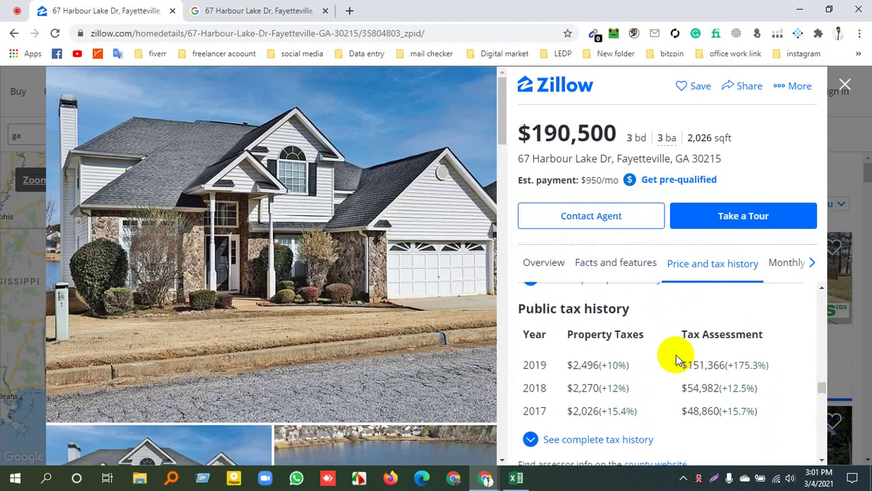
{"action": "scroll", "coordinate": [677, 359], "scroll_direction": "up", "scroll_amount": 1}
{"action": "scroll", "coordinate": [678, 360], "scroll_direction": "down", "scroll_amount": 3}
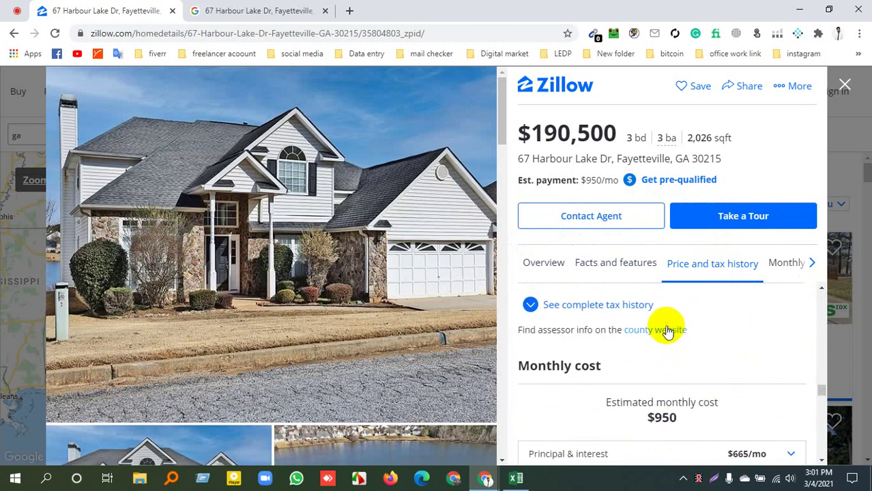
- Open the county website link from the tax history and view the Clayton County tab
{"action": "left_click", "coordinate": [654, 331], "text": "ctrl"}
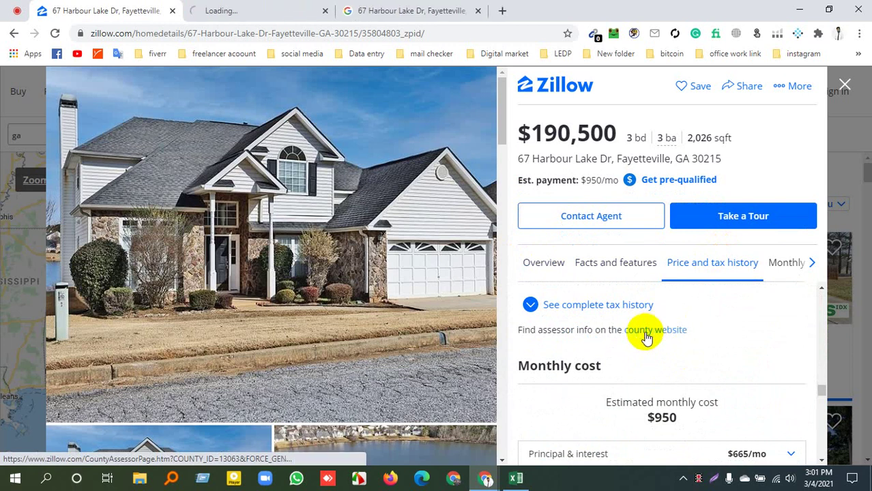
{"action": "left_click", "coordinate": [271, 8]}
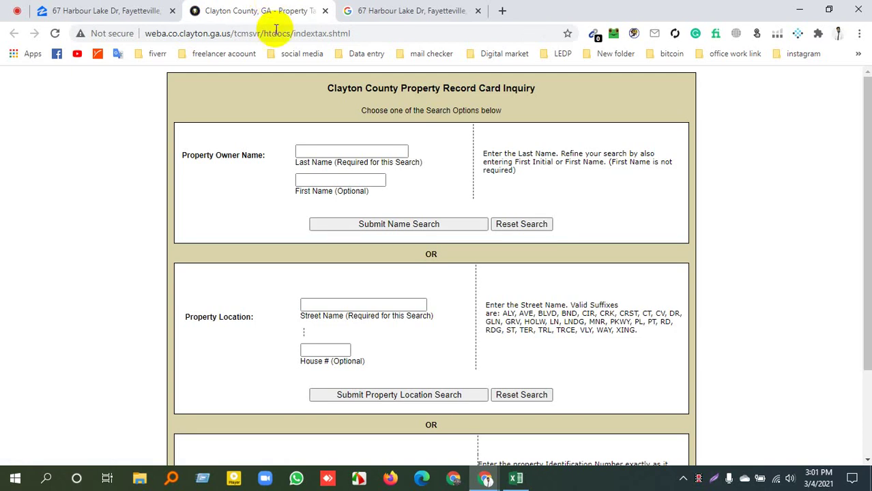
- Try the property location search without a street name and dismiss the required-field warning
{"action": "scroll", "coordinate": [573, 211], "scroll_direction": "down", "scroll_amount": 2}
{"action": "scroll", "coordinate": [556, 211], "scroll_direction": "down", "scroll_amount": 1}
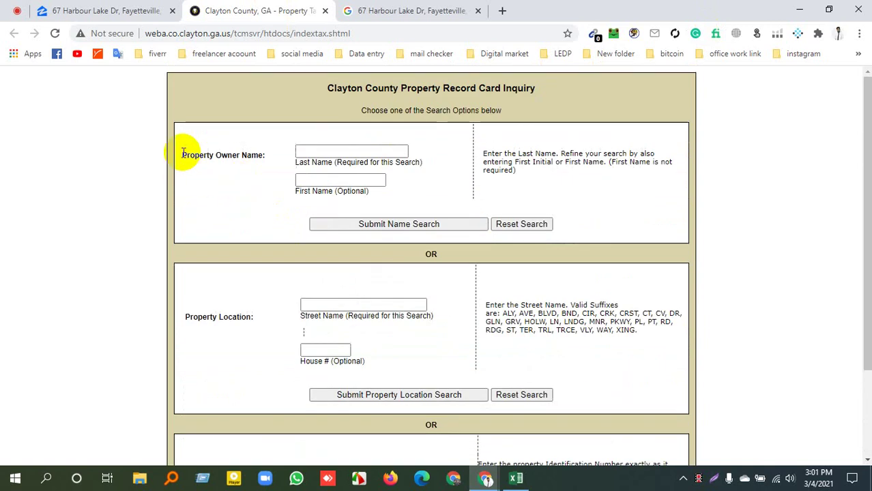
{"action": "left_click_drag", "start_coordinate": [181, 155], "coordinate": [262, 156]}
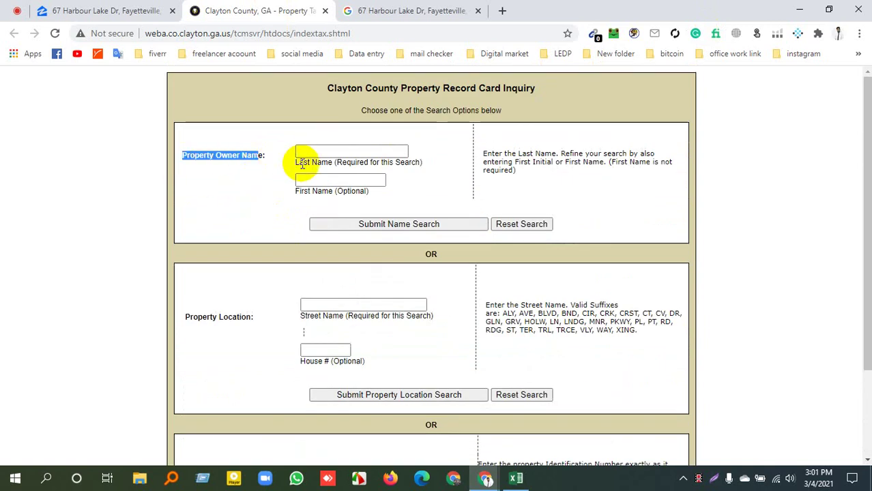
{"action": "triple_click", "coordinate": [222, 151]}
{"action": "left_click_drag", "start_coordinate": [189, 317], "coordinate": [341, 303]}
{"action": "left_click", "coordinate": [338, 305]}
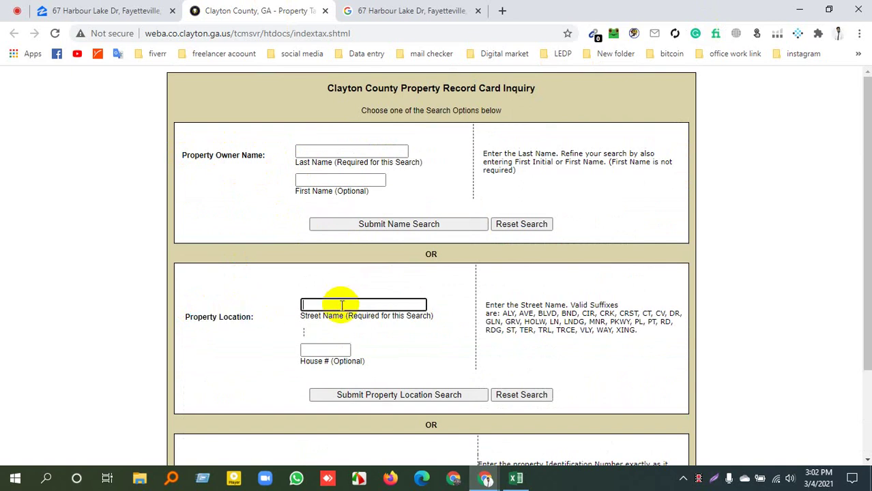
{"action": "left_click", "coordinate": [334, 345]}
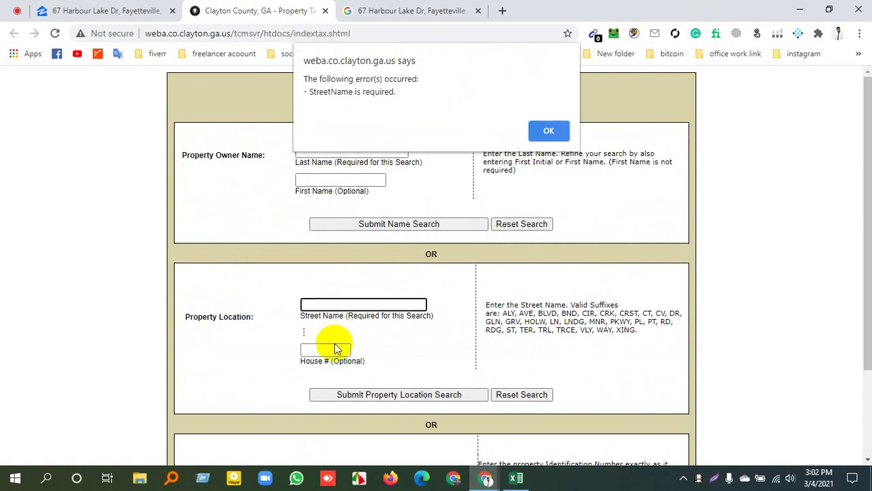
{"action": "left_click", "coordinate": [549, 130]}
- Paste 05084A A018 into the parcel number field and submit the parcel search
{"action": "scroll", "coordinate": [467, 296], "scroll_direction": "down", "scroll_amount": 2}
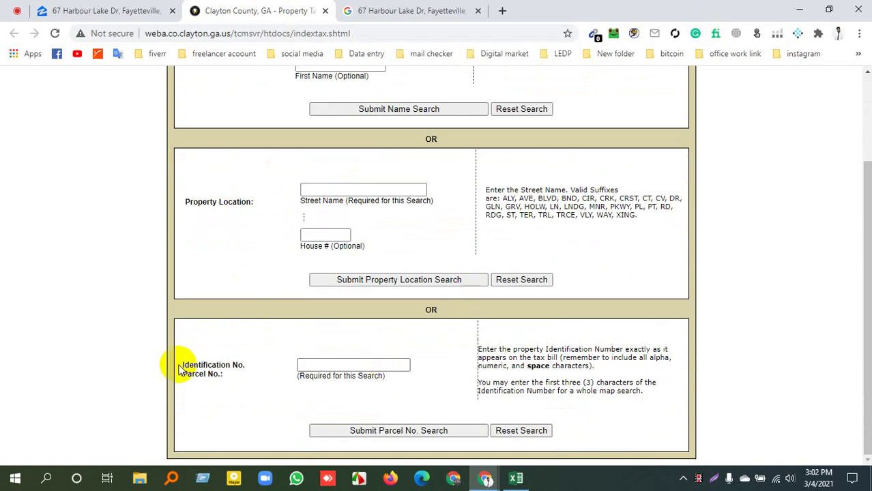
{"action": "left_click", "coordinate": [338, 366]}
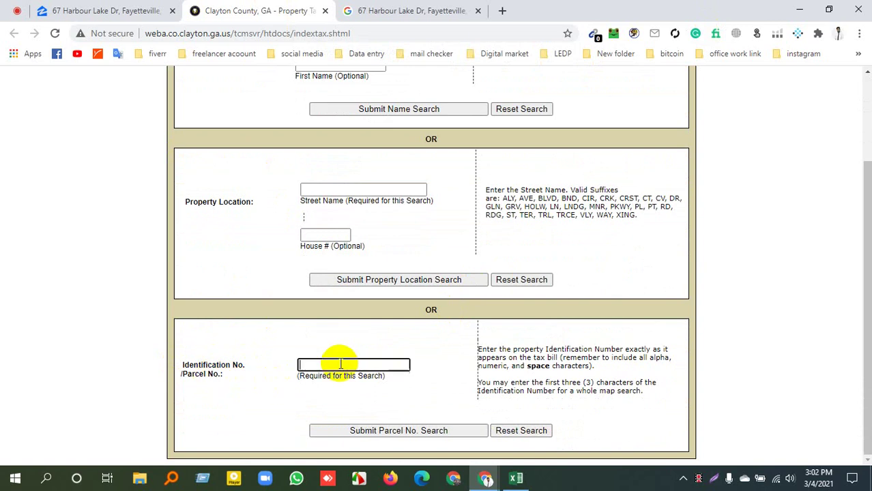
{"action": "type", "text": "05084A A018"}
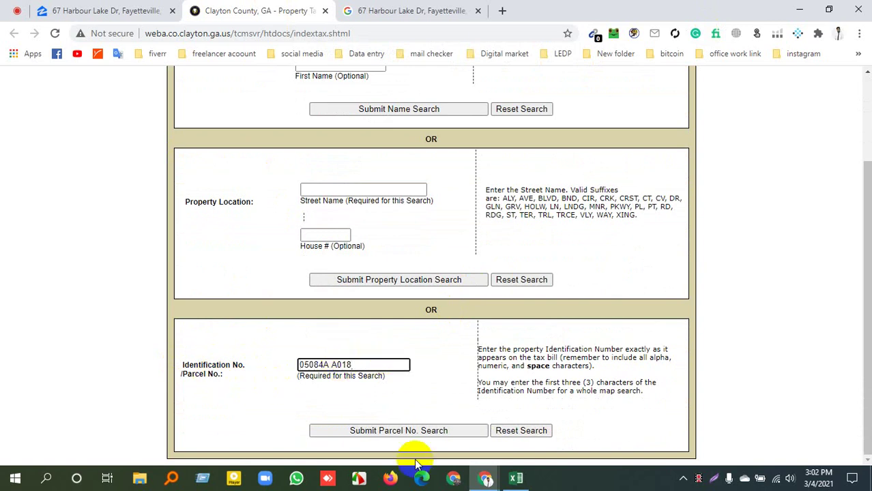
{"action": "left_click", "coordinate": [406, 431]}
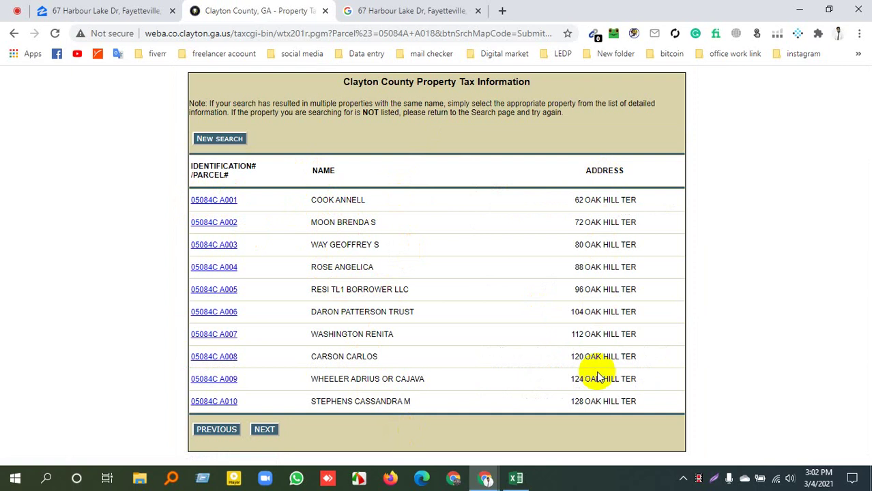
{"action": "left_click", "coordinate": [209, 205]}
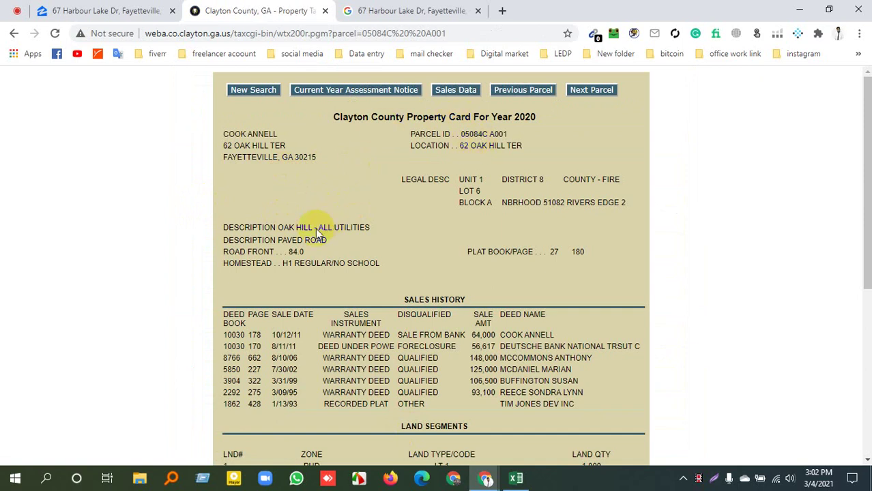
{"action": "left_click_drag", "start_coordinate": [223, 228], "coordinate": [295, 228]}
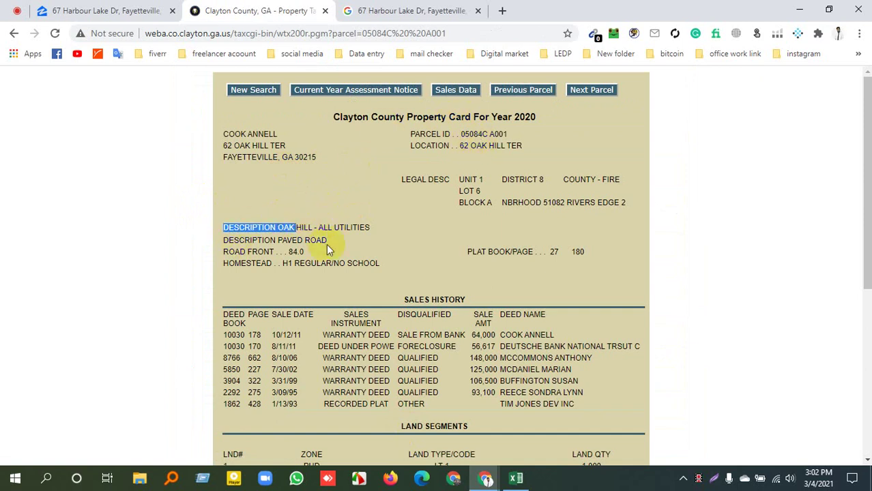
{"action": "left_click_drag", "start_coordinate": [223, 134], "coordinate": [286, 133]}
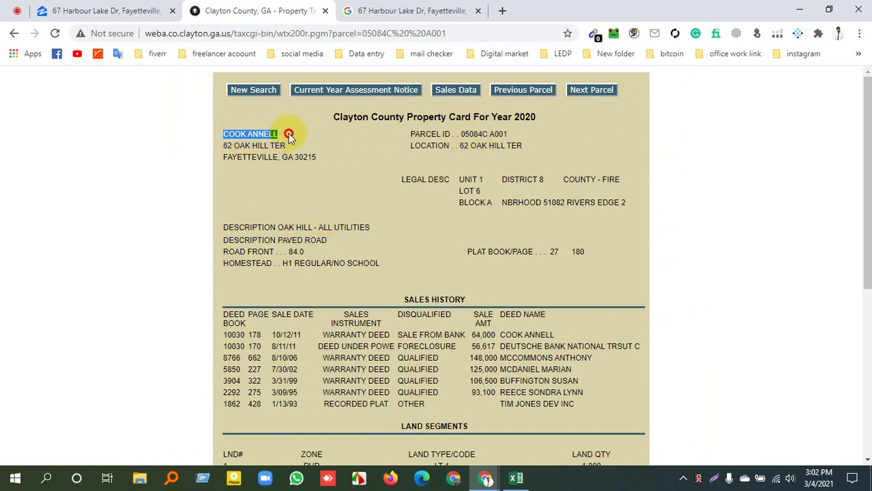
{"action": "scroll", "coordinate": [348, 237], "scroll_direction": "down", "scroll_amount": 2}
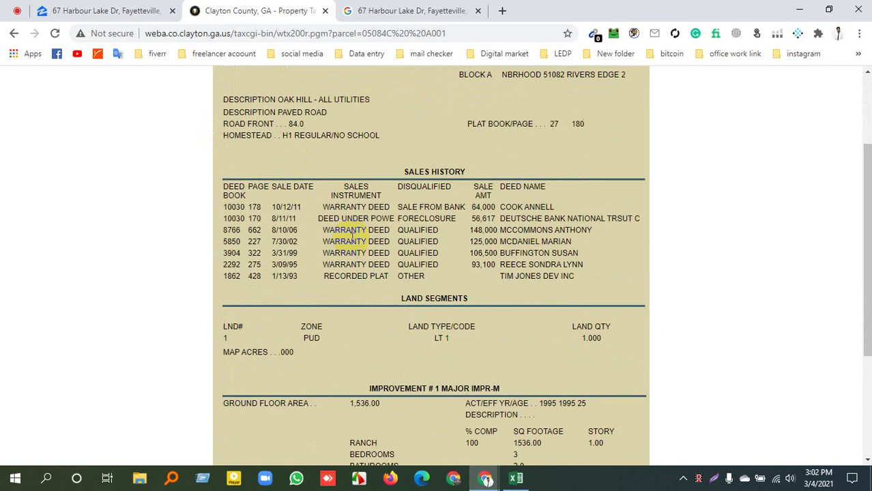
{"action": "scroll", "coordinate": [352, 237], "scroll_direction": "down", "scroll_amount": 3}
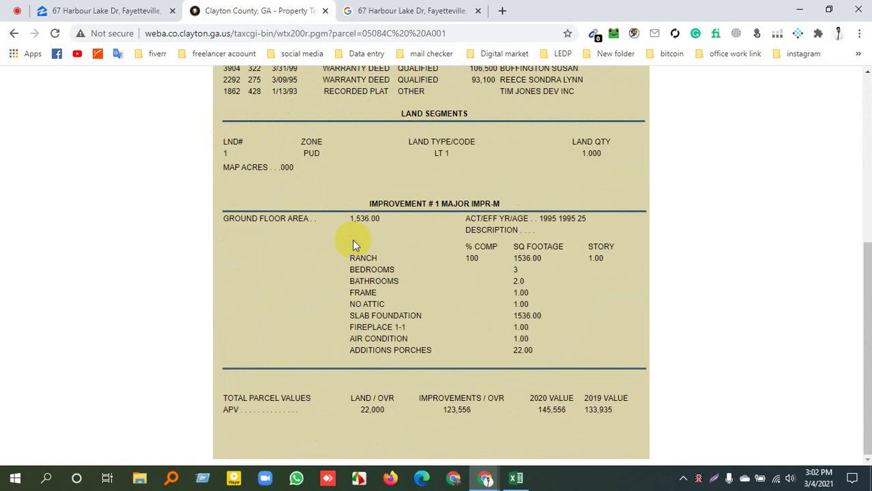
{"action": "scroll", "coordinate": [352, 239], "scroll_direction": "up", "scroll_amount": 5}
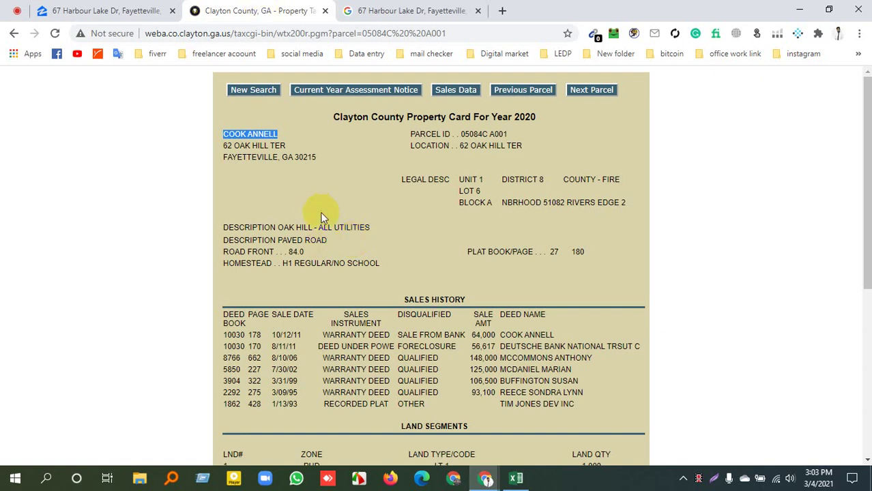
- Select the owner's full name line on the 2020 property card
{"action": "triple_click", "coordinate": [289, 157]}
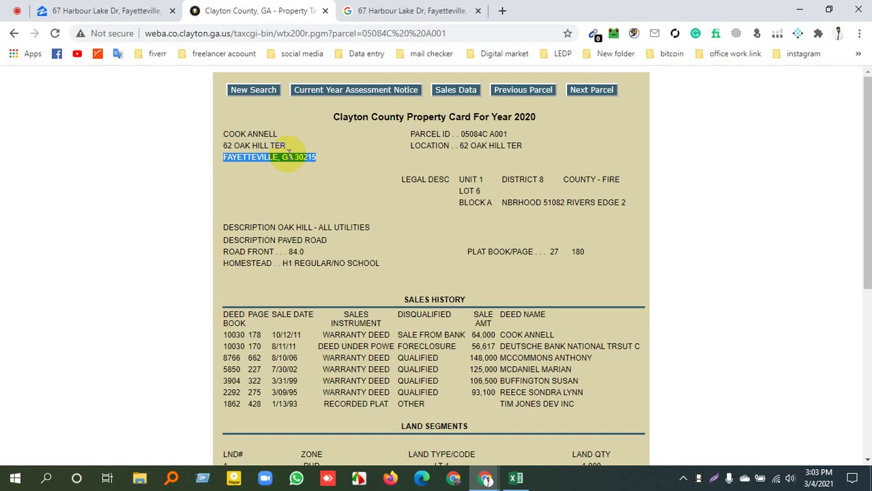
{"action": "left_click_drag", "start_coordinate": [223, 134], "coordinate": [277, 135]}
{"action": "left_click", "coordinate": [218, 132]}
{"action": "left_click", "coordinate": [249, 135]}
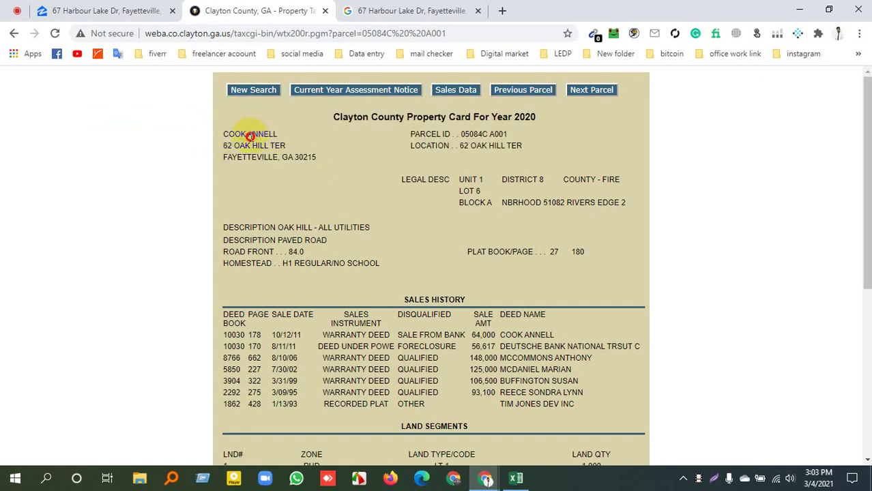
{"action": "triple_click", "coordinate": [250, 135]}
{"action": "key", "text": "ctrl+c"}
- Search Google for the owner's name plus the card's mailing address, without the LOCATION text
{"action": "left_click", "coordinate": [501, 13]}
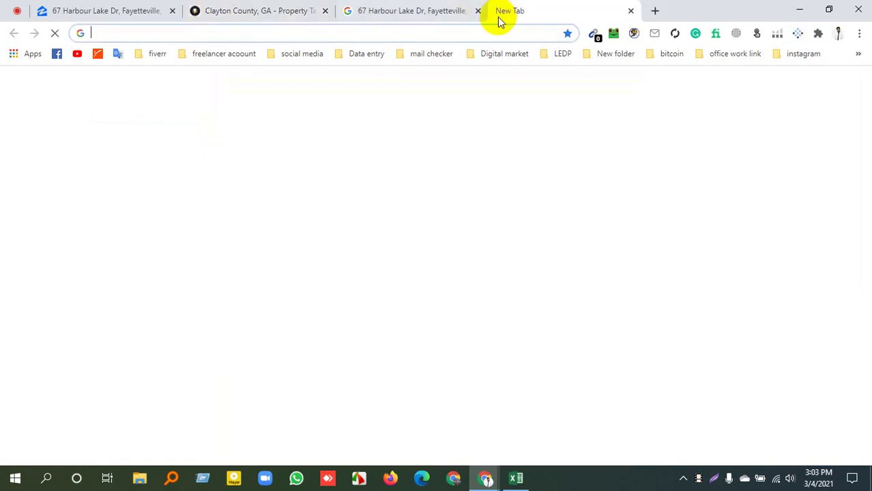
{"action": "key", "text": "ctrl+v"}
{"action": "left_click", "coordinate": [275, 11]}
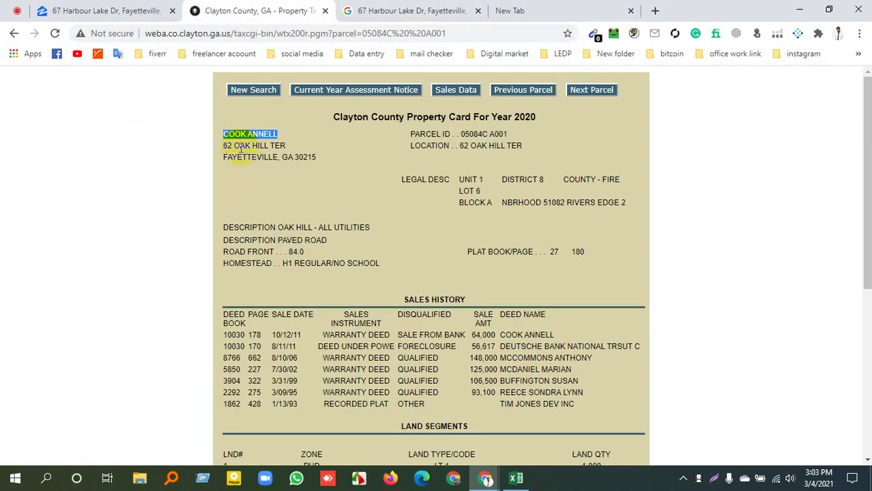
{"action": "left_click_drag", "start_coordinate": [228, 145], "coordinate": [319, 157]}
{"action": "key", "text": "ctrl+c"}
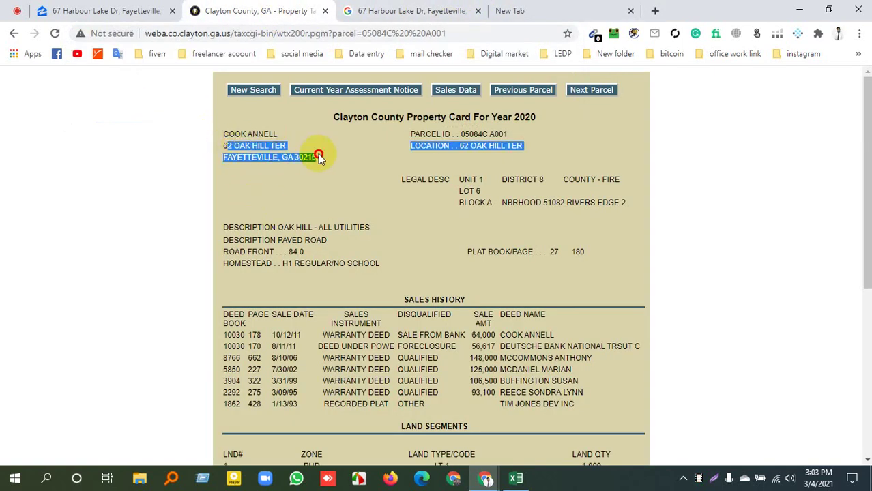
{"action": "left_click", "coordinate": [516, 10]}
{"action": "left_click", "coordinate": [288, 38]}
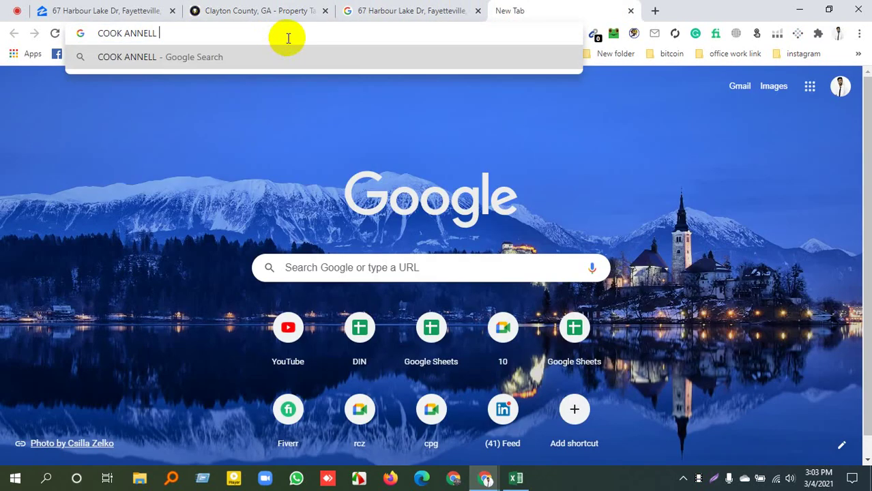
{"action": "key", "text": "ctrl+v"}
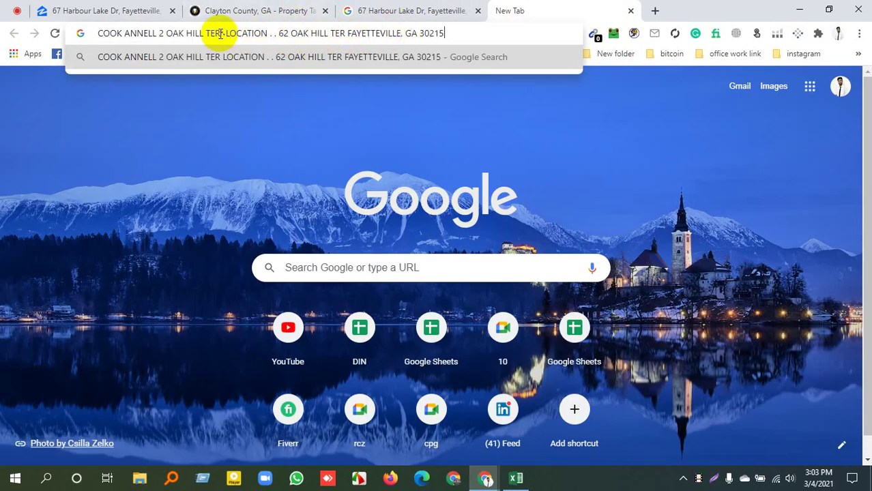
{"action": "left_click_drag", "start_coordinate": [221, 33], "coordinate": [461, 27]}
{"action": "key", "text": "BackSpace"}
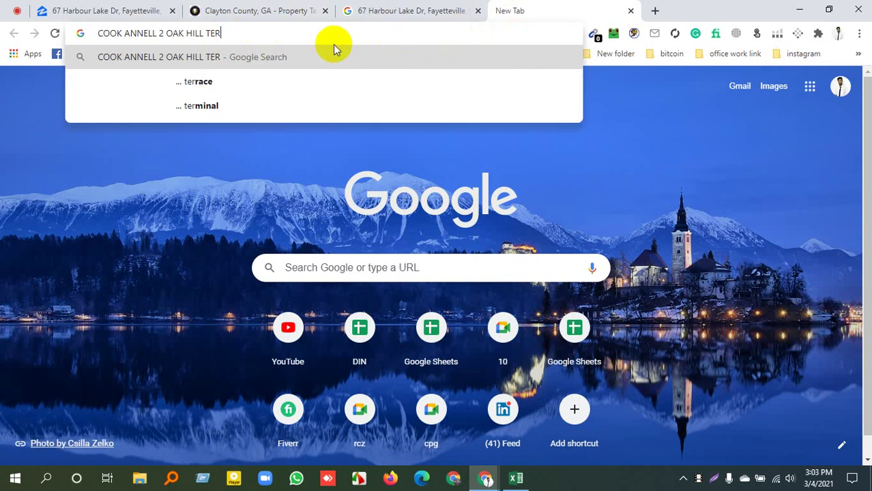
{"action": "key", "text": "Return"}
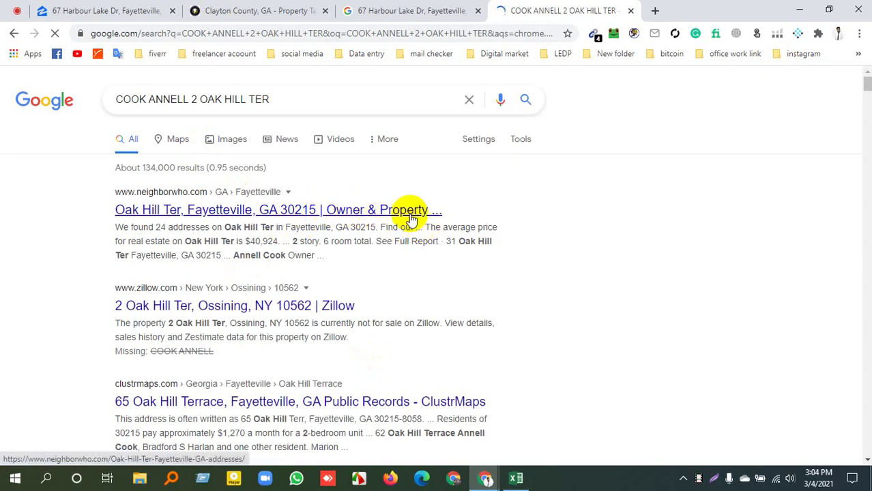
- Open the neighborwho.com Oak Hill Ter result in a new tab and reload it twice
{"action": "right_click", "coordinate": [412, 220]}
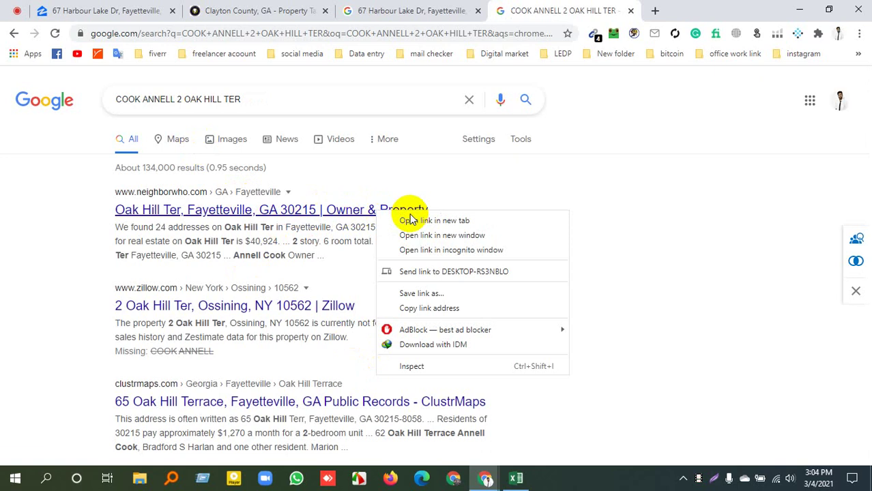
{"action": "left_click", "coordinate": [412, 220]}
{"action": "scroll", "coordinate": [391, 251], "scroll_direction": "down", "scroll_amount": 3}
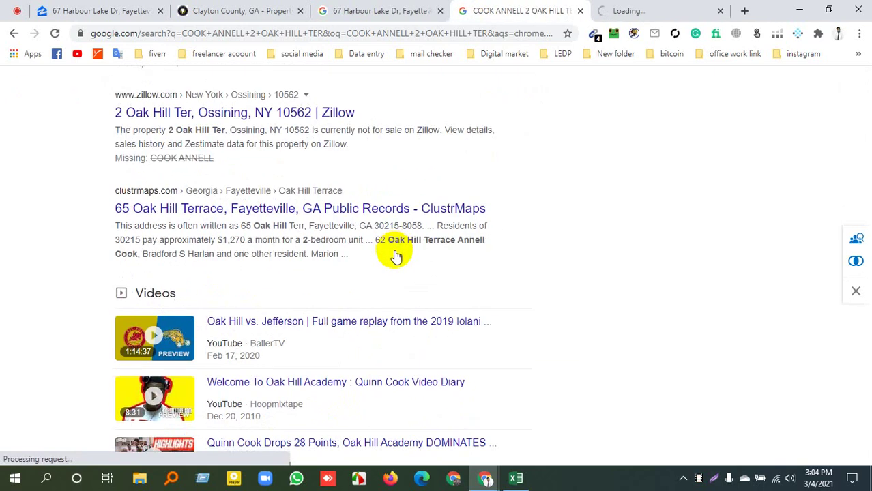
{"action": "scroll", "coordinate": [396, 255], "scroll_direction": "down", "scroll_amount": 5}
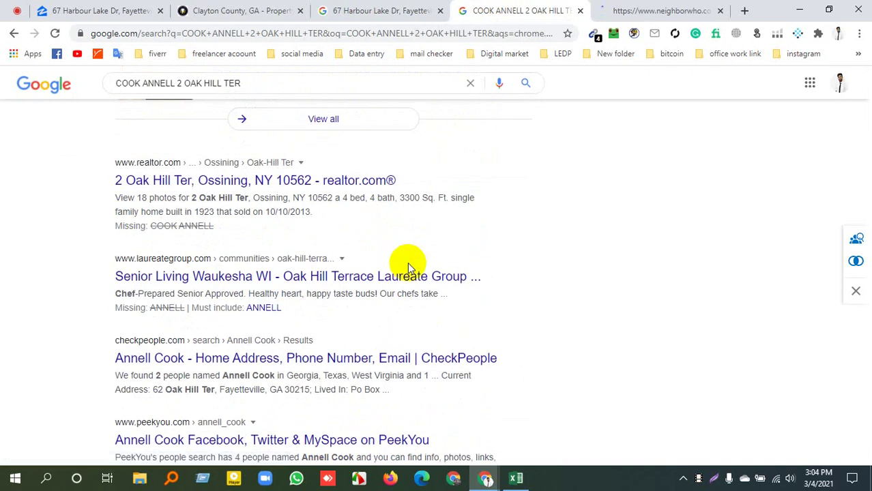
{"action": "scroll", "coordinate": [407, 262], "scroll_direction": "down", "scroll_amount": 3}
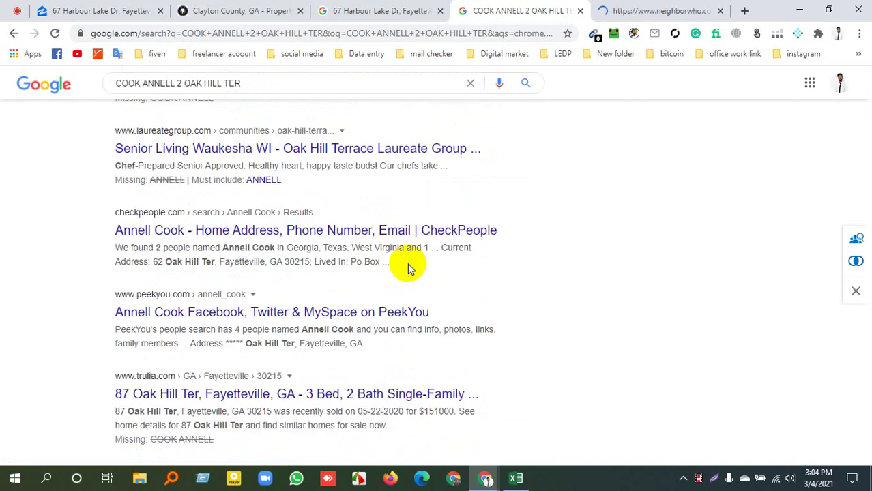
{"action": "left_click", "coordinate": [661, 11]}
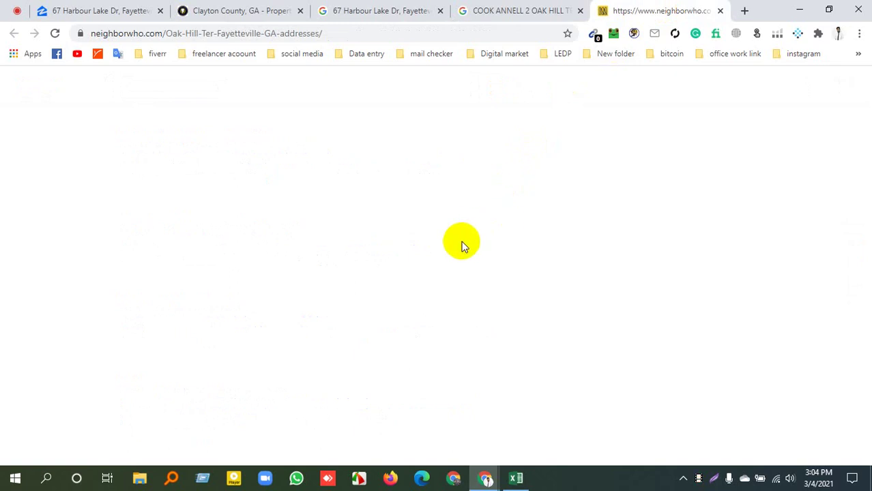
{"action": "left_click", "coordinate": [56, 34]}
{"action": "left_click", "coordinate": [55, 34]}
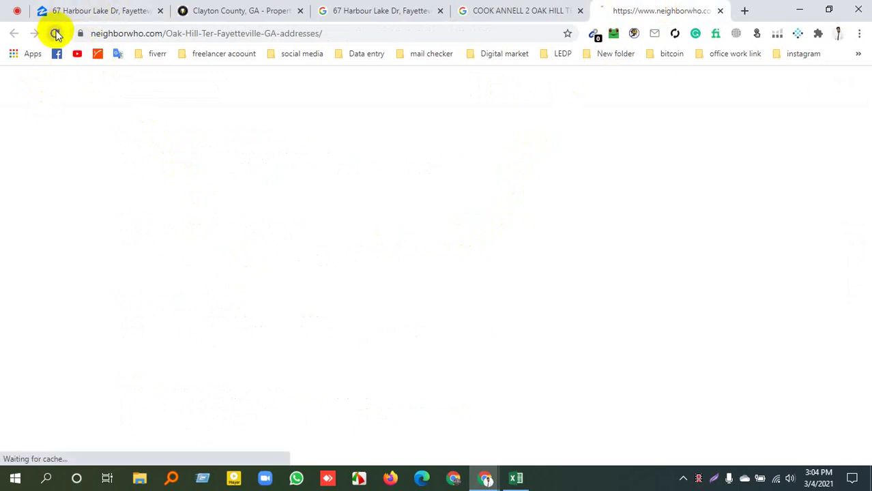
- Glance at the Meet call and the neighborwho page, then bring back the owner-and-street Google results
{"action": "left_click", "coordinate": [17, 10]}
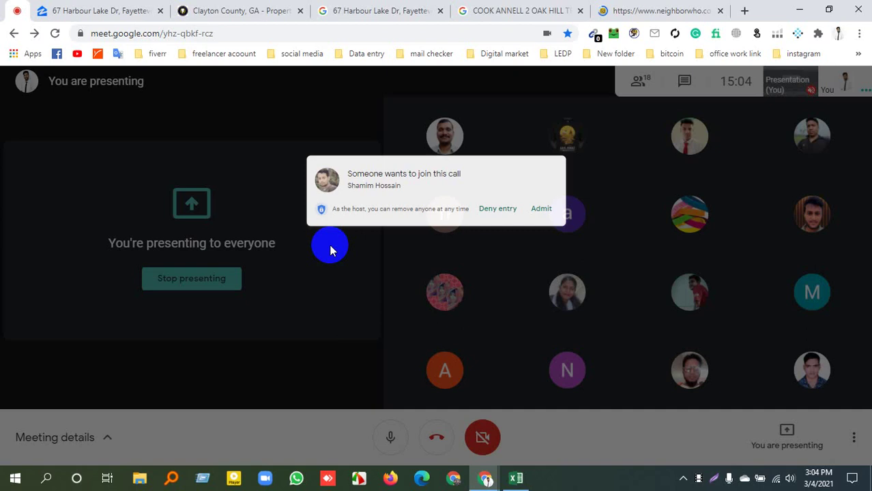
{"action": "left_click", "coordinate": [568, 142]}
{"action": "left_click", "coordinate": [634, 8]}
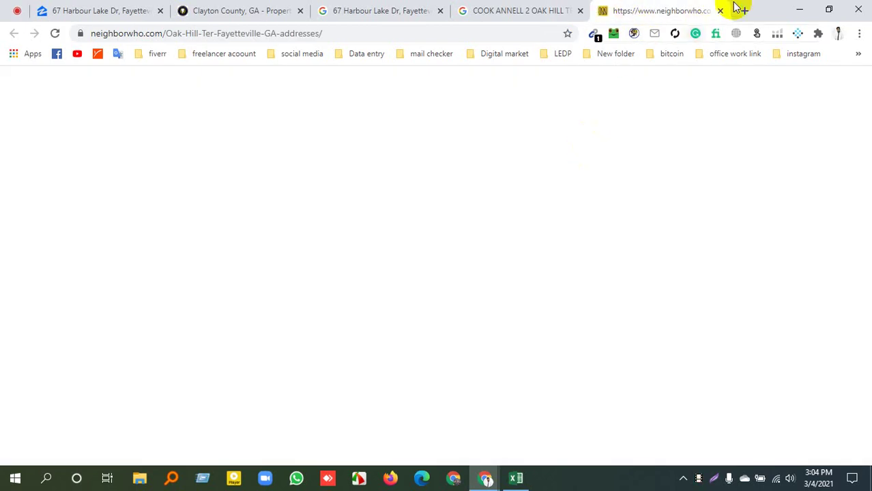
{"action": "left_click", "coordinate": [533, 11]}
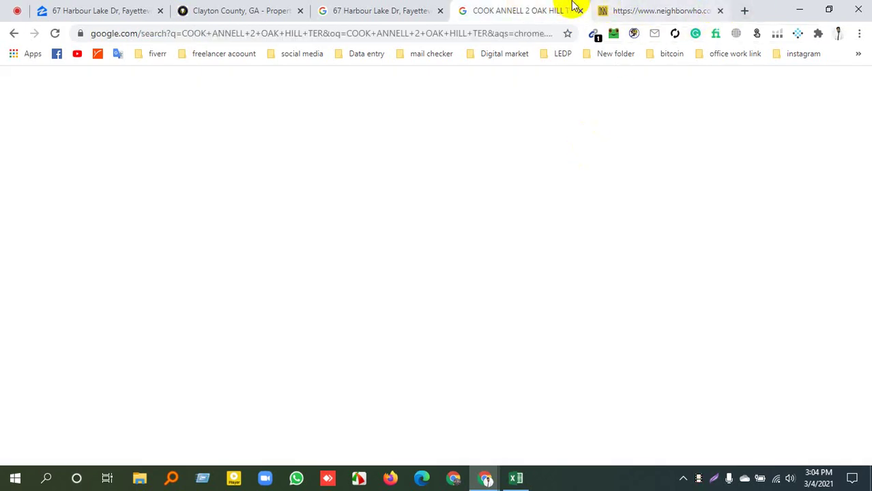
- Close the unloaded neighborwho tab and browse the bookmark folders in a new tab
{"action": "left_click", "coordinate": [682, 11]}
{"action": "left_click", "coordinate": [718, 10]}
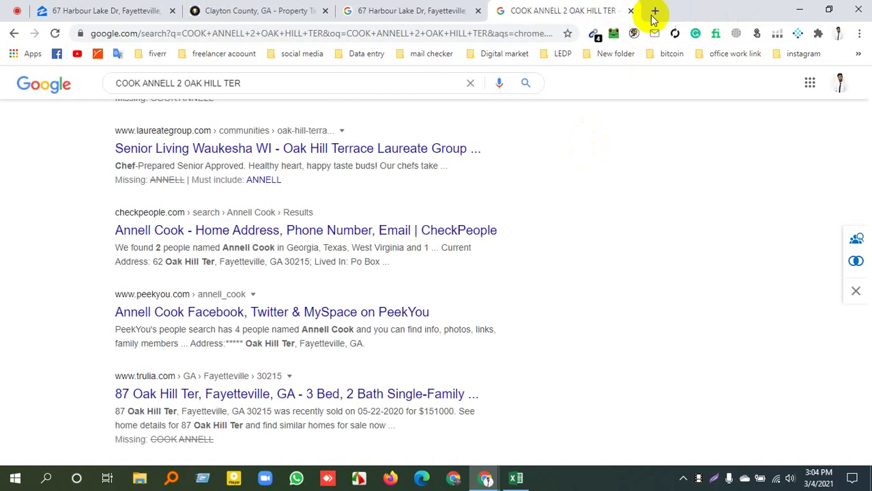
{"action": "left_click", "coordinate": [653, 11]}
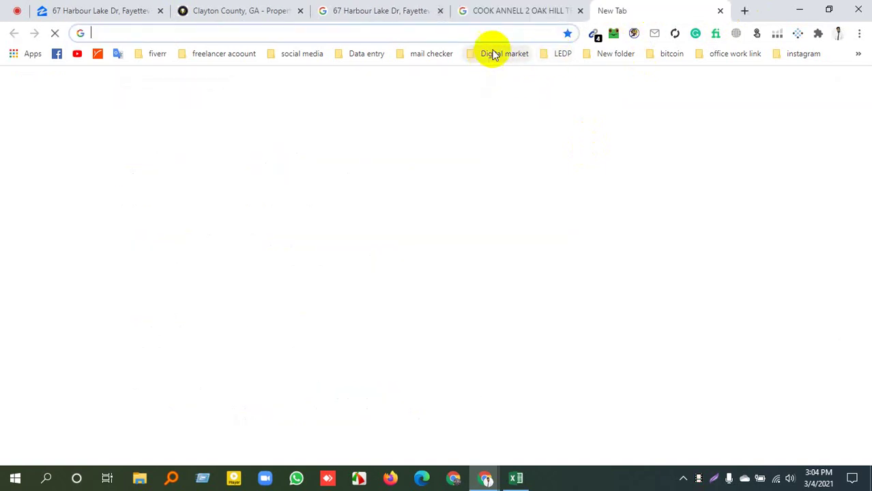
{"action": "left_click", "coordinate": [498, 55]}
{"action": "mouse_move", "coordinate": [497, 58]}
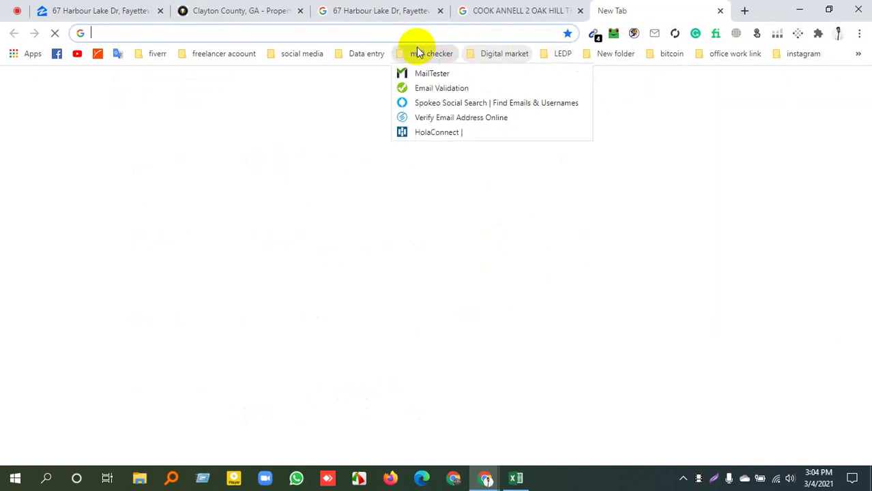
{"action": "mouse_move", "coordinate": [362, 55]}
{"action": "scroll", "coordinate": [409, 283], "scroll_direction": "down", "scroll_amount": 3}
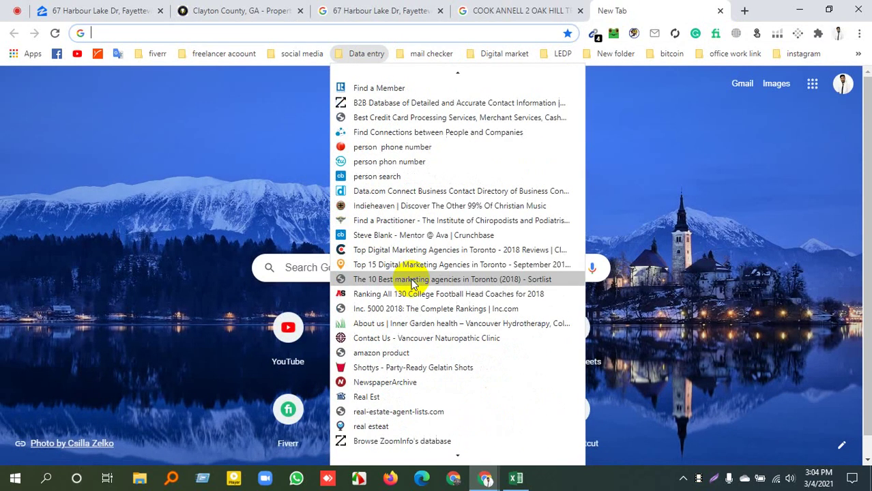
{"action": "scroll", "coordinate": [408, 283], "scroll_direction": "up", "scroll_amount": 5}
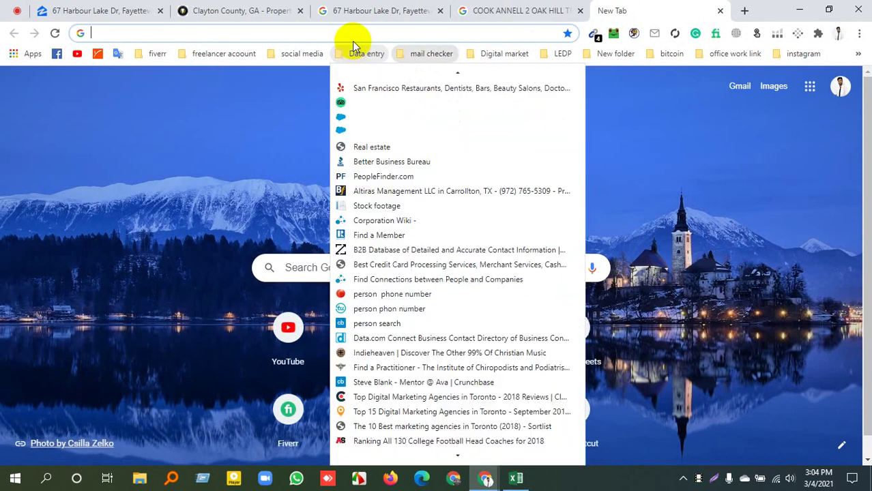
- Search Google for 'yp', open the YP.com Yellow Pages site, and bring the Meet call forward
{"action": "left_click", "coordinate": [347, 32]}
{"action": "type", "text": "yp"}
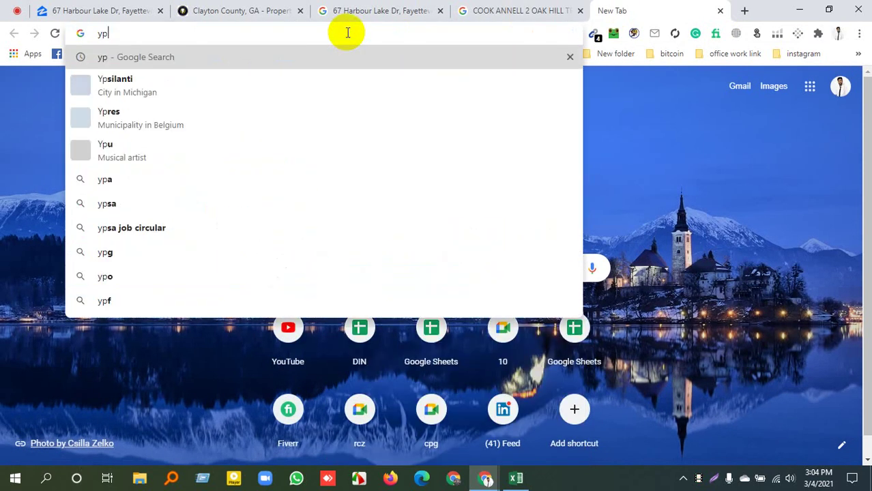
{"action": "key", "text": "Return"}
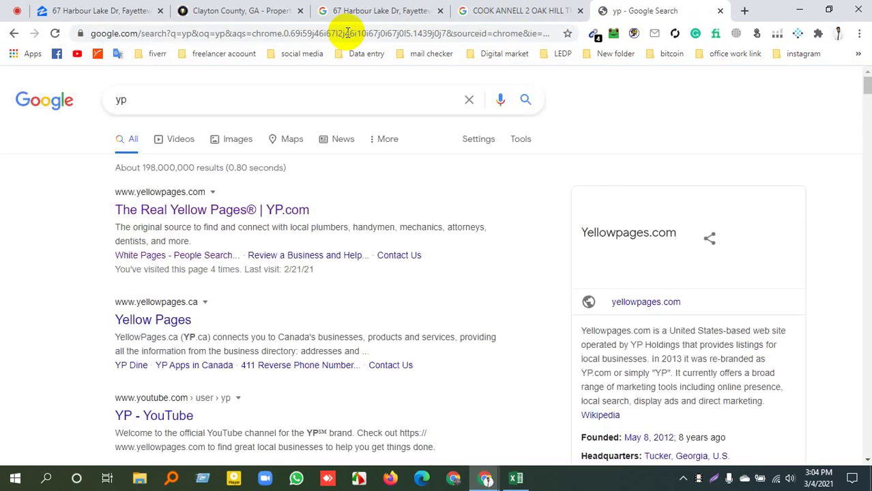
{"action": "left_click", "coordinate": [192, 207]}
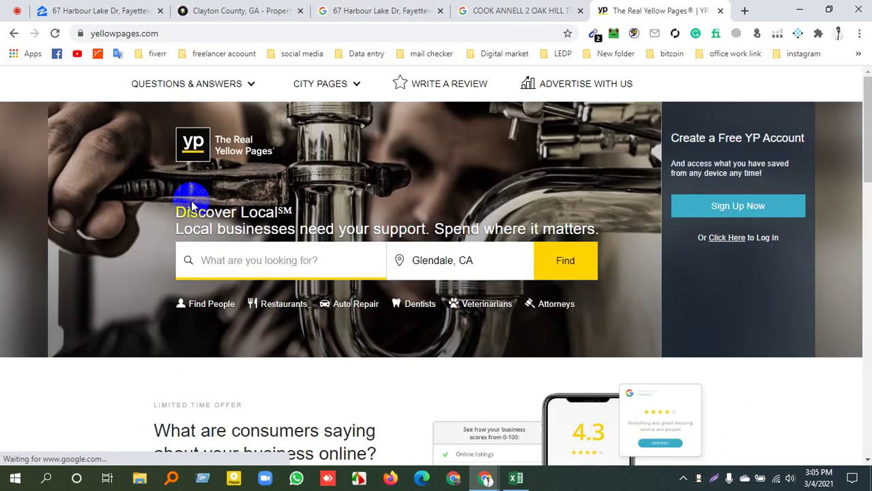
{"action": "left_click", "coordinate": [17, 10]}
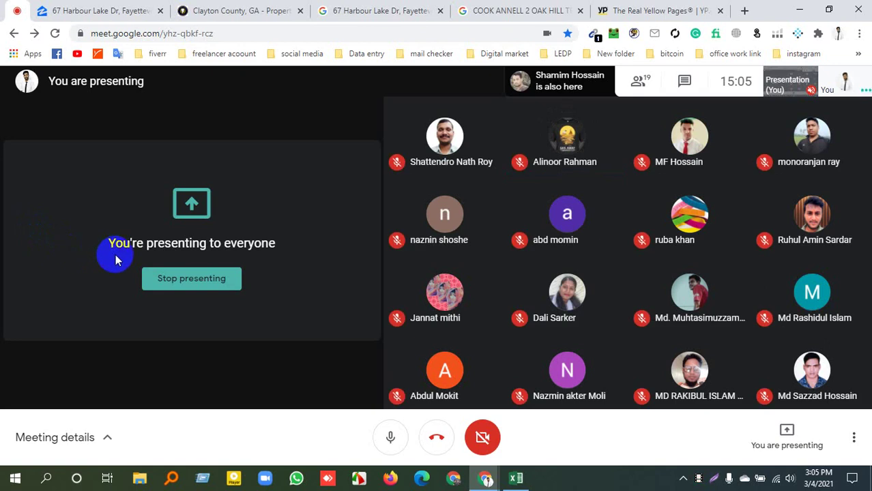
- Go to the Yellow Pages tab and open its Find People (White Pages) search form
{"action": "left_click", "coordinate": [631, 11]}
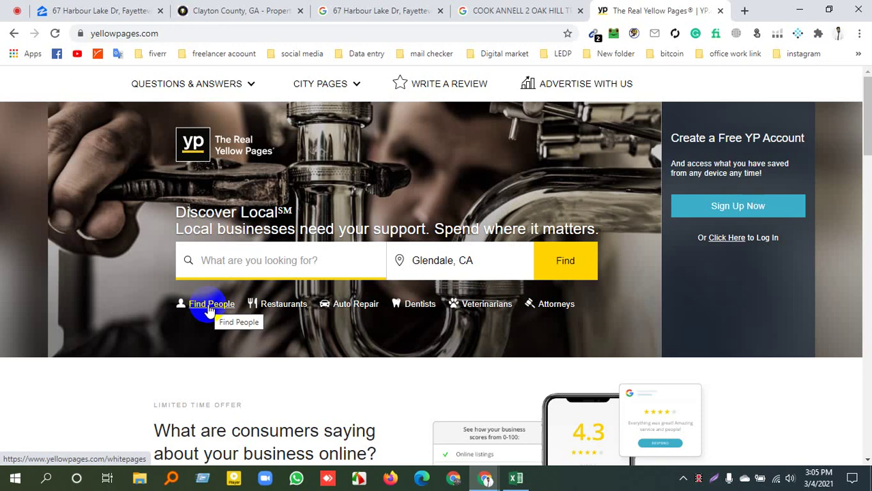
{"action": "left_click", "coordinate": [186, 306]}
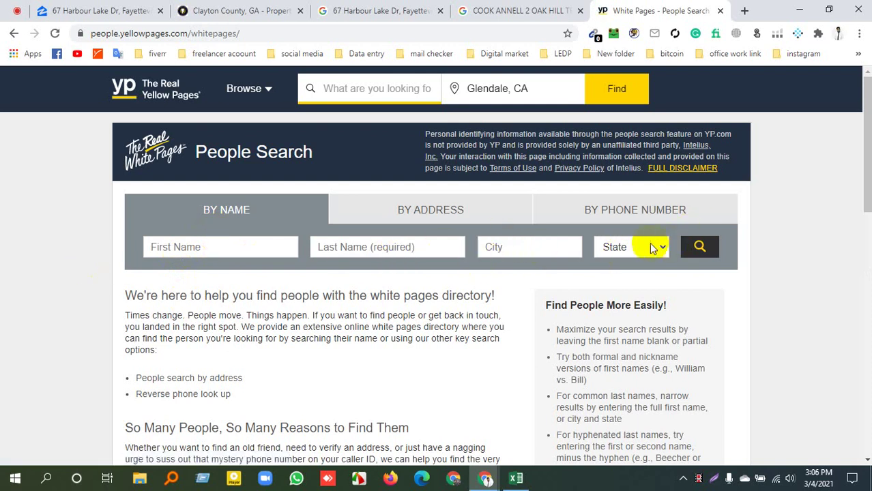
- Copy the owner's name from the Google query into the First Name and Last Name fields
{"action": "left_click", "coordinate": [515, 10]}
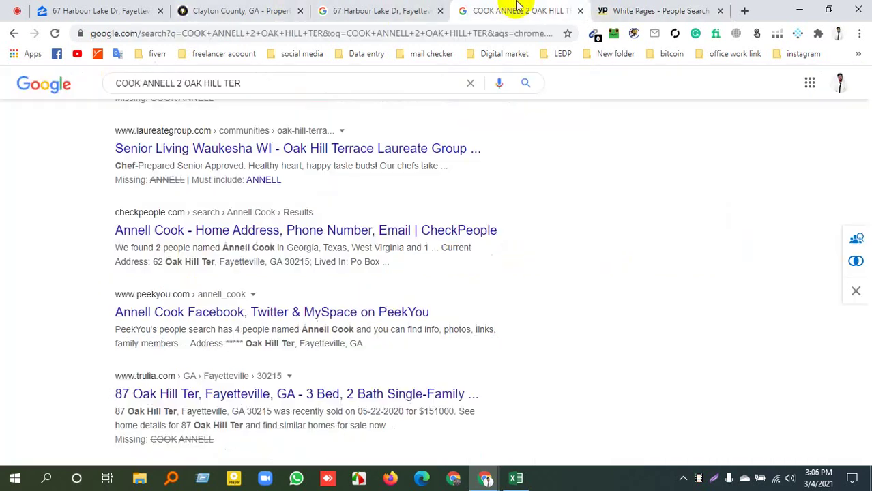
{"action": "left_click", "coordinate": [176, 84]}
{"action": "left_click_drag", "start_coordinate": [176, 84], "coordinate": [96, 96]}
{"action": "key", "text": "ctrl+c"}
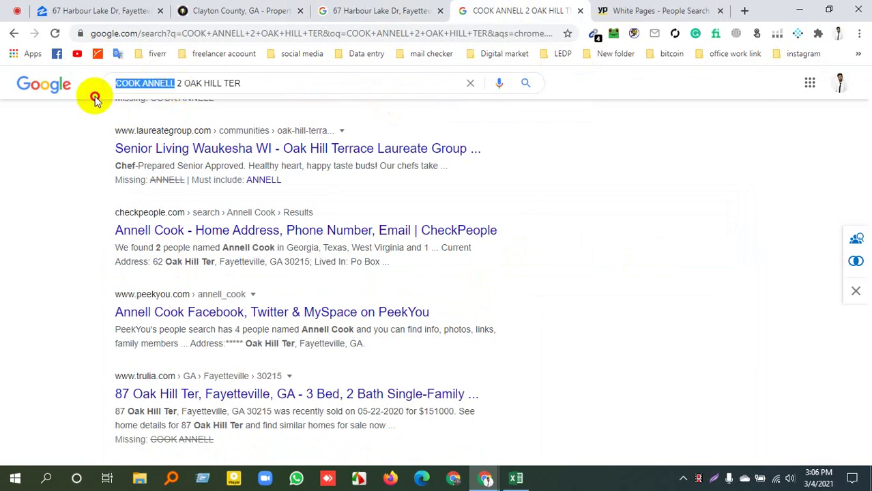
{"action": "left_click", "coordinate": [682, 11]}
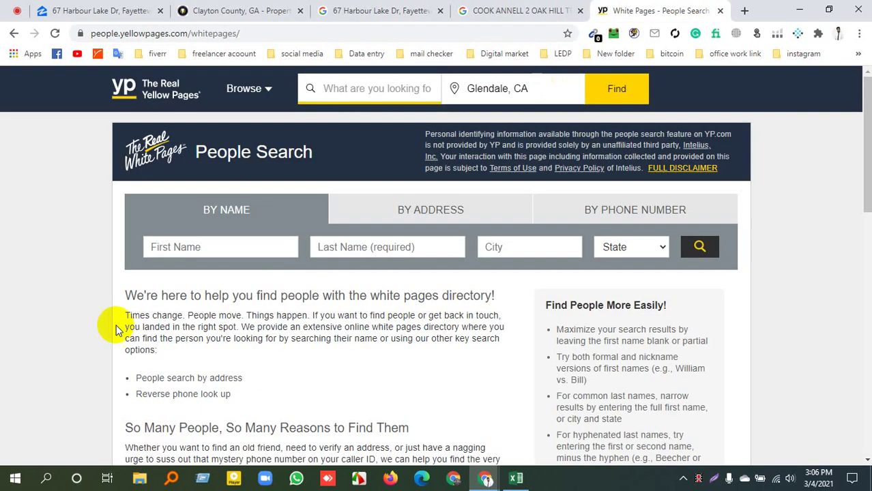
{"action": "left_click", "coordinate": [153, 246]}
{"action": "key", "text": "ctrl+v"}
{"action": "left_click_drag", "start_coordinate": [182, 248], "coordinate": [241, 251]}
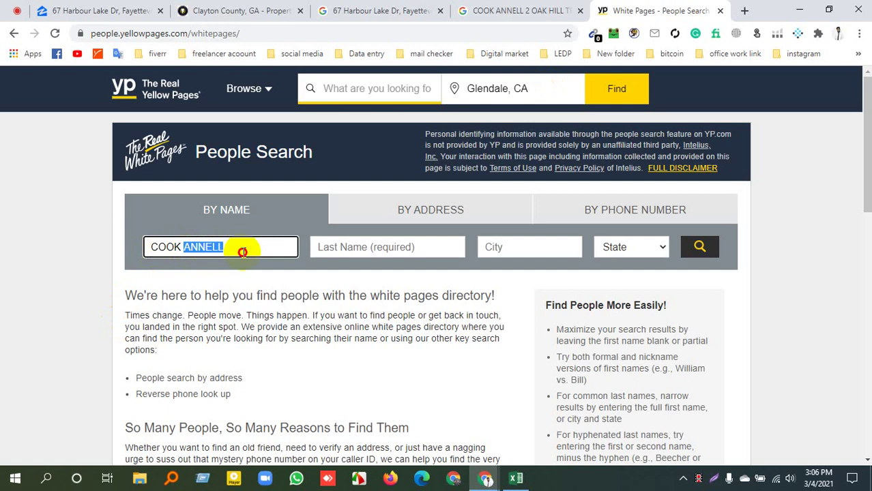
{"action": "key", "text": "ctrl+x"}
{"action": "left_click", "coordinate": [327, 247]}
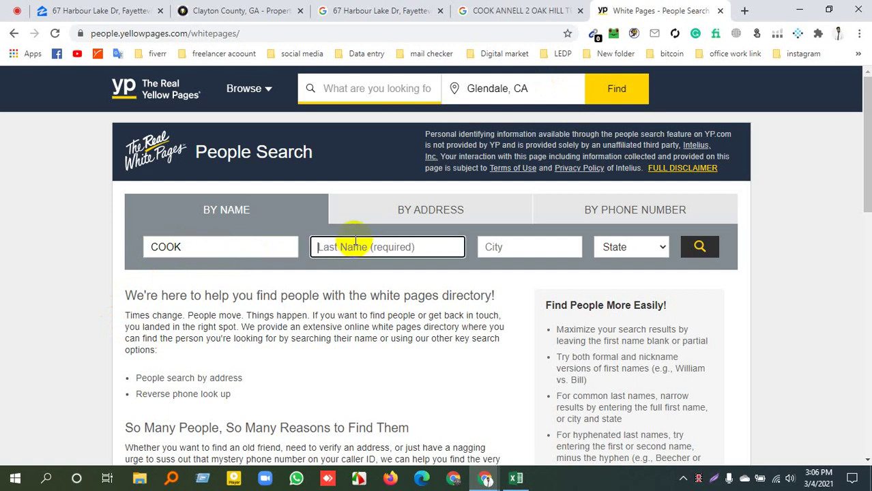
{"action": "key", "text": "ctrl+v"}
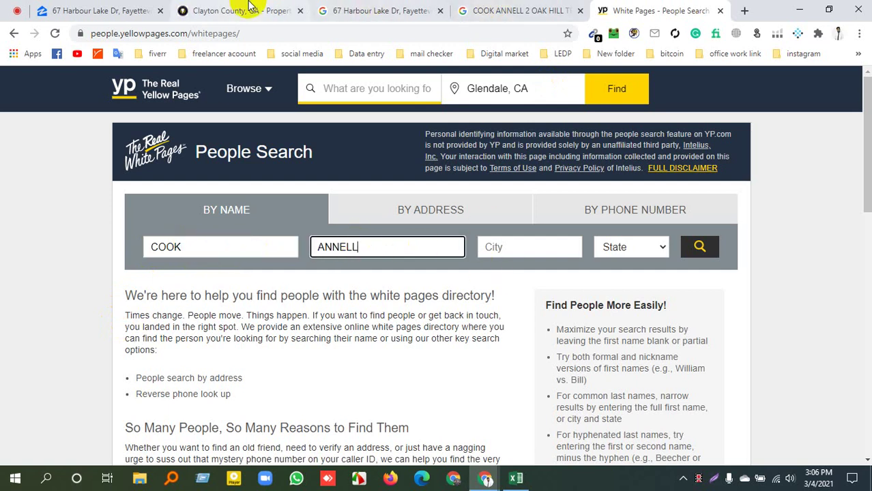
- Paste the city FAYETTEVILLE from the property card, choose GA, and run the people search
{"action": "left_click", "coordinate": [247, 10]}
{"action": "double_click", "coordinate": [252, 159]}
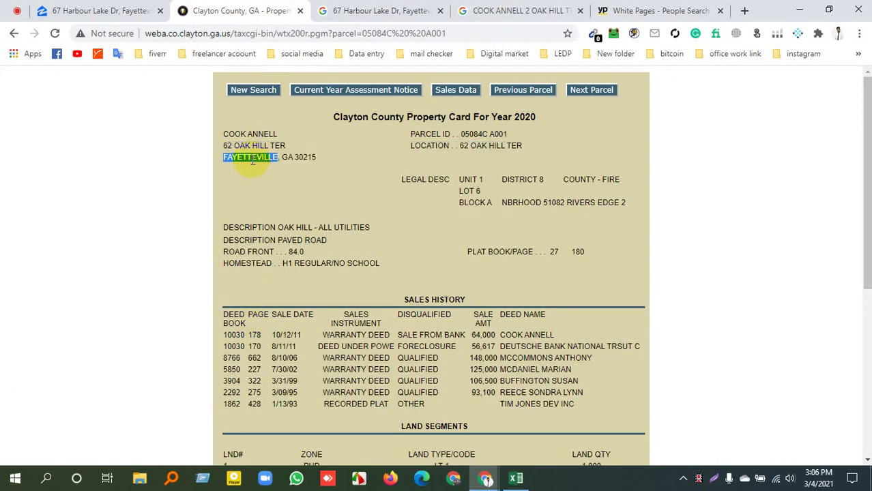
{"action": "left_click", "coordinate": [655, 10]}
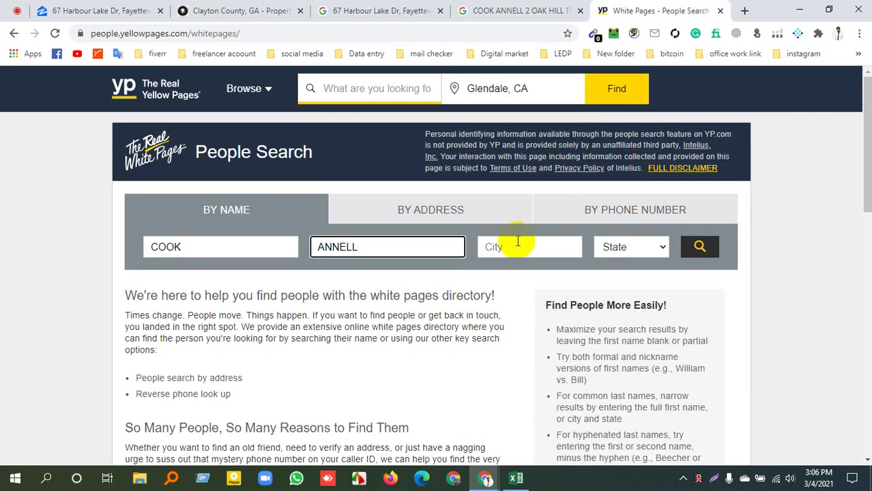
{"action": "left_click", "coordinate": [520, 247]}
{"action": "key", "text": "ctrl+v"}
{"action": "left_click", "coordinate": [646, 246]}
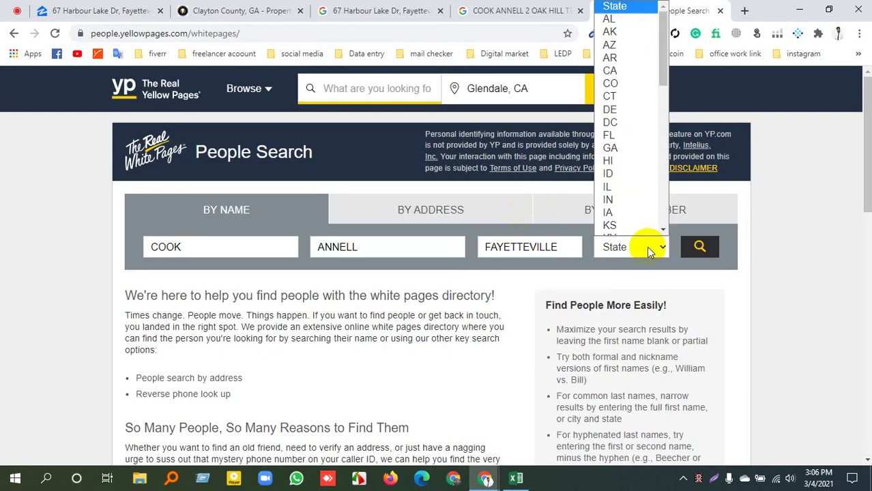
{"action": "scroll", "coordinate": [614, 155], "scroll_direction": "down", "scroll_amount": 1}
{"action": "left_click", "coordinate": [610, 138]}
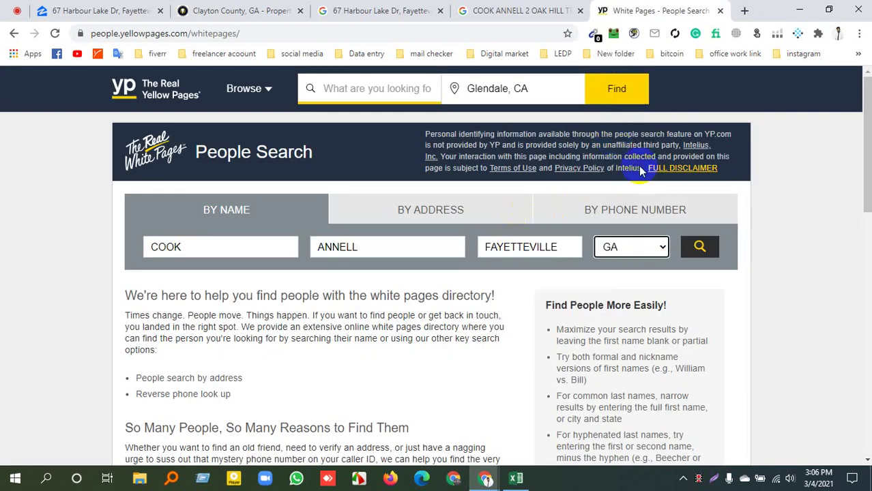
{"action": "left_click", "coordinate": [698, 247]}
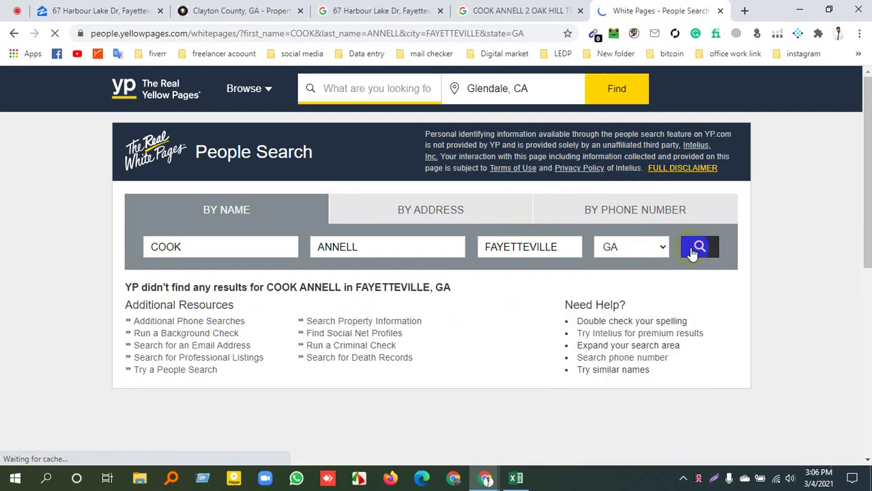
- Switch to the By Address search and paste the street address copied from the property card
{"action": "left_click", "coordinate": [428, 209]}
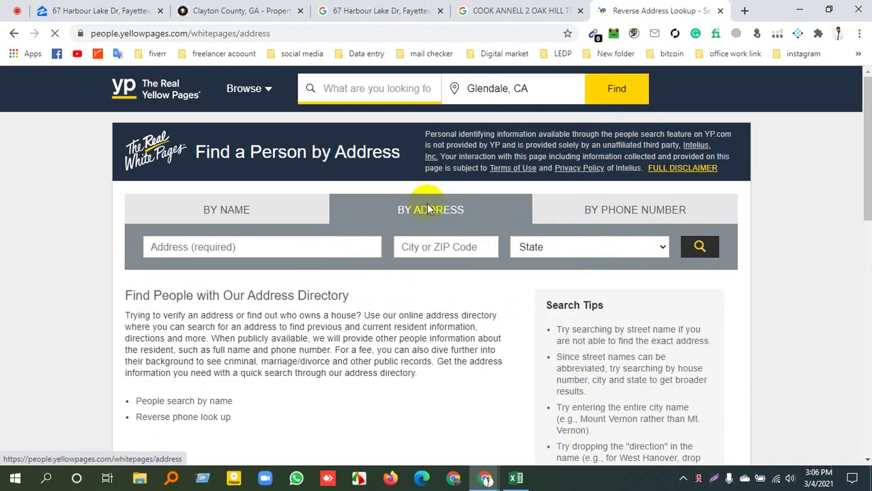
{"action": "left_click", "coordinate": [297, 254]}
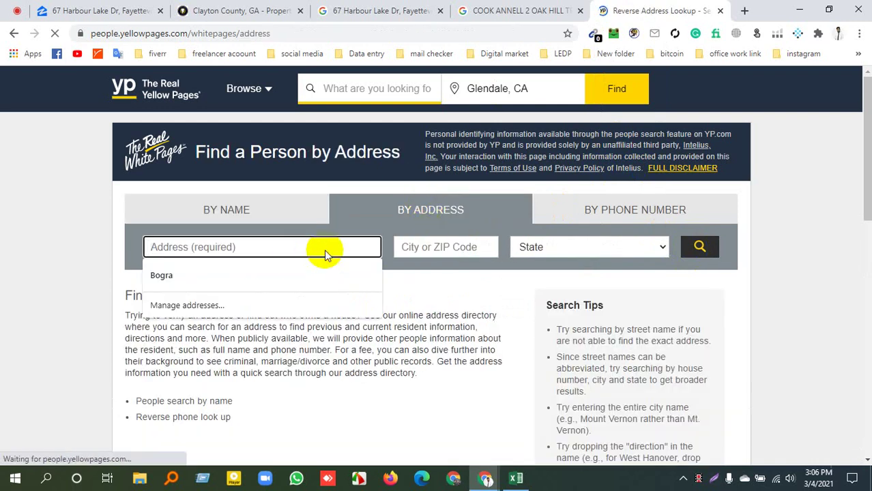
{"action": "left_click", "coordinate": [447, 247]}
{"action": "left_click", "coordinate": [274, 252]}
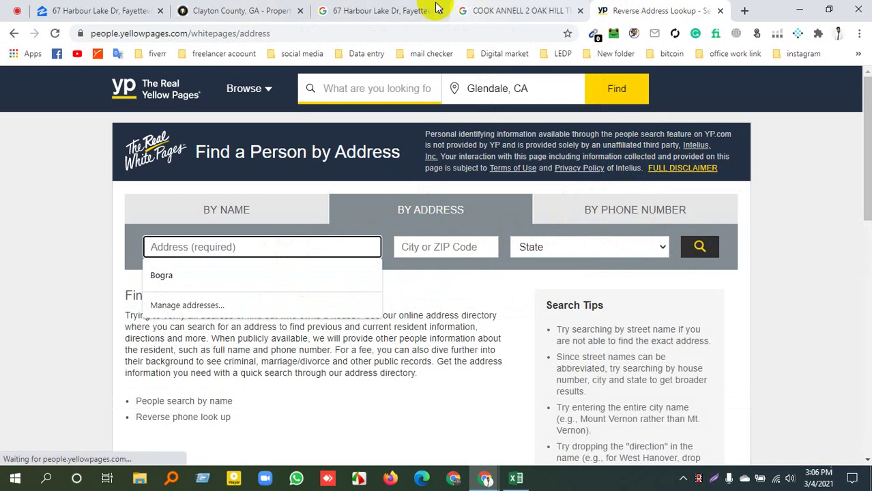
{"action": "left_click", "coordinate": [239, 10]}
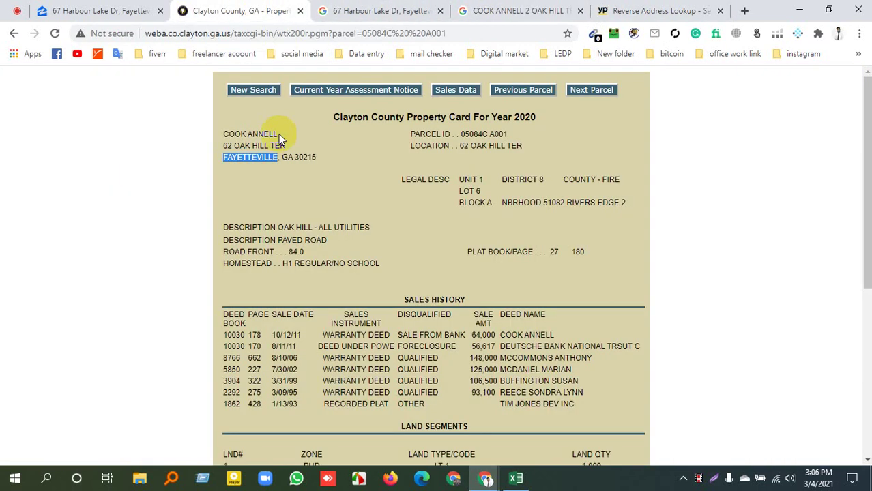
{"action": "triple_click", "coordinate": [242, 146]}
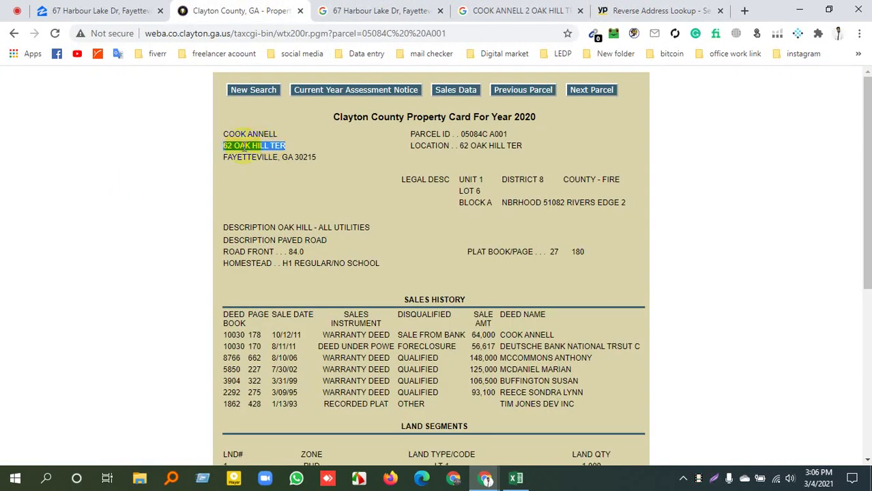
{"action": "left_click", "coordinate": [606, 10]}
{"action": "key", "text": "ctrl+v"}
{"action": "left_click", "coordinate": [444, 247]}
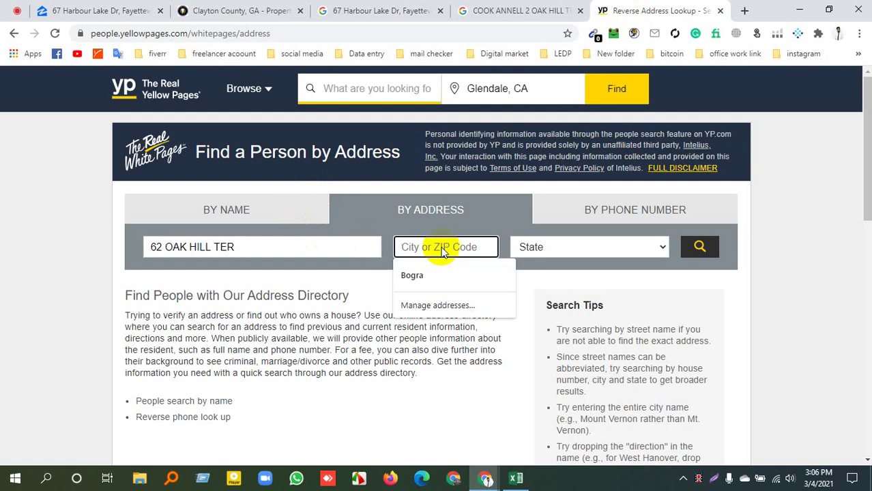
{"action": "left_click", "coordinate": [371, 11]}
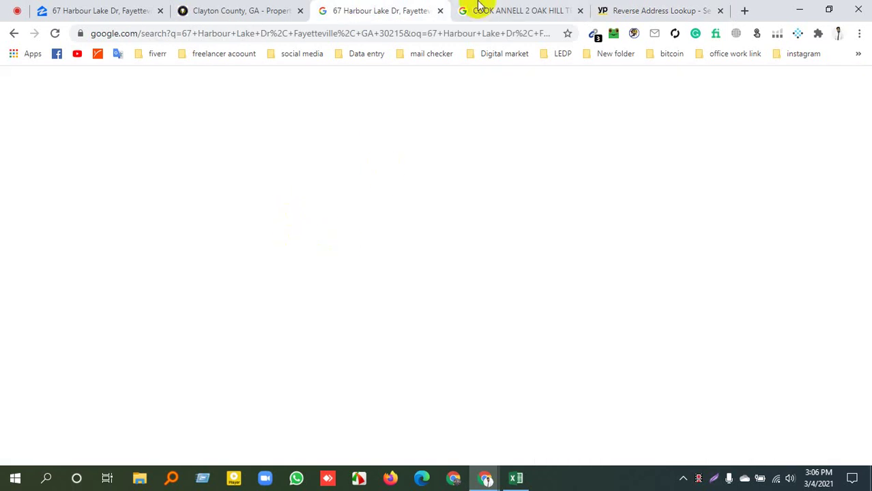
- Add the card's ZIP code and GA, run the search, reload the Error 502 page, then close it
{"action": "left_click", "coordinate": [204, 9]}
{"action": "double_click", "coordinate": [305, 157]}
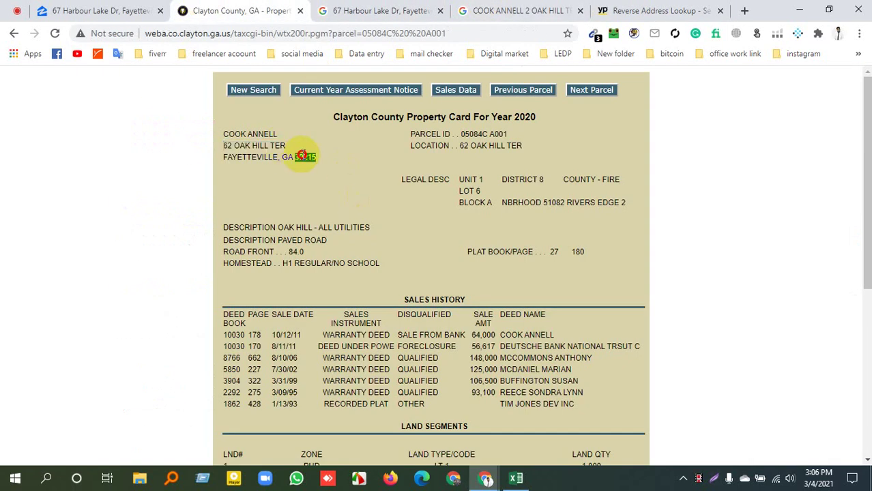
{"action": "left_click", "coordinate": [600, 12]}
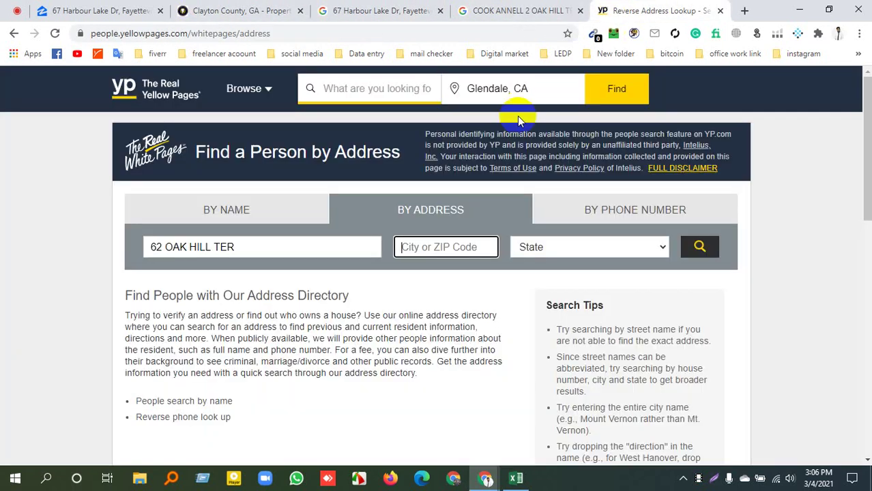
{"action": "left_click", "coordinate": [598, 246]}
{"action": "left_click", "coordinate": [574, 136]}
{"action": "left_click", "coordinate": [699, 245]}
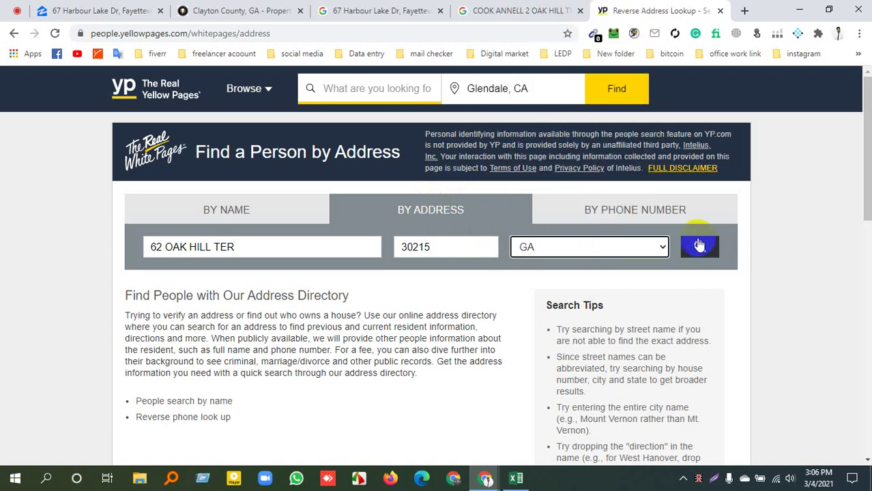
{"action": "left_click", "coordinate": [699, 245]}
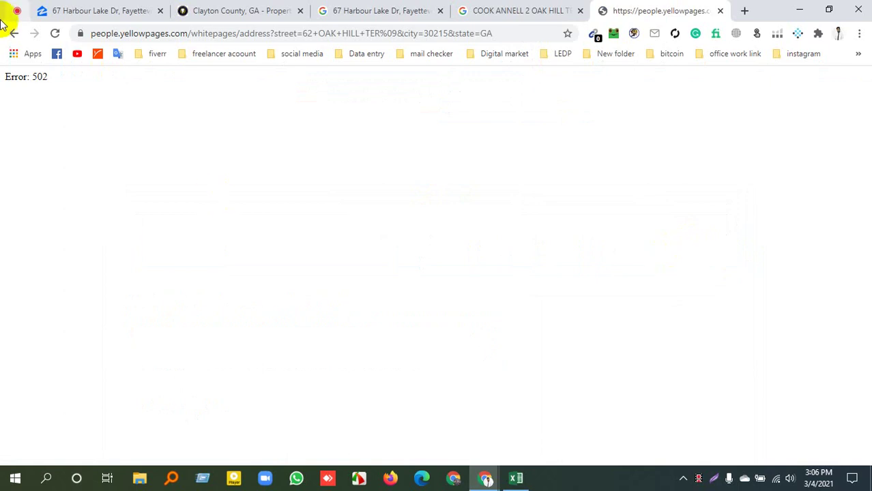
{"action": "left_click", "coordinate": [56, 34]}
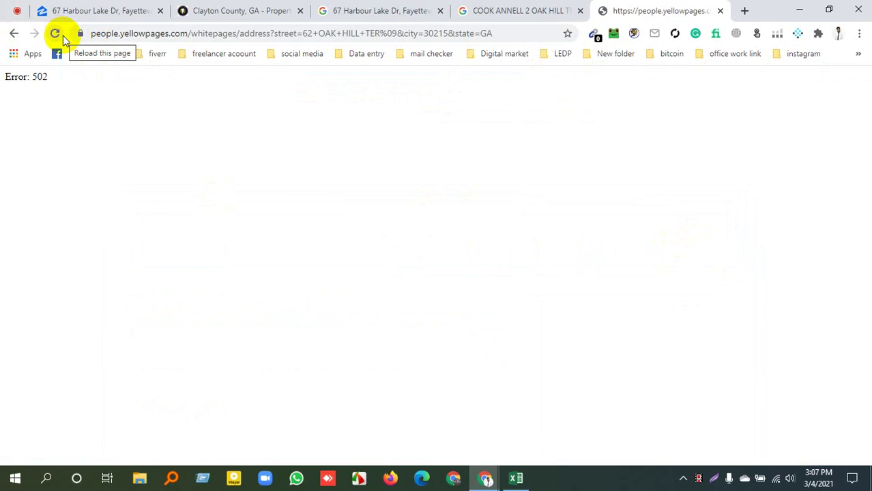
{"action": "left_click", "coordinate": [720, 10]}
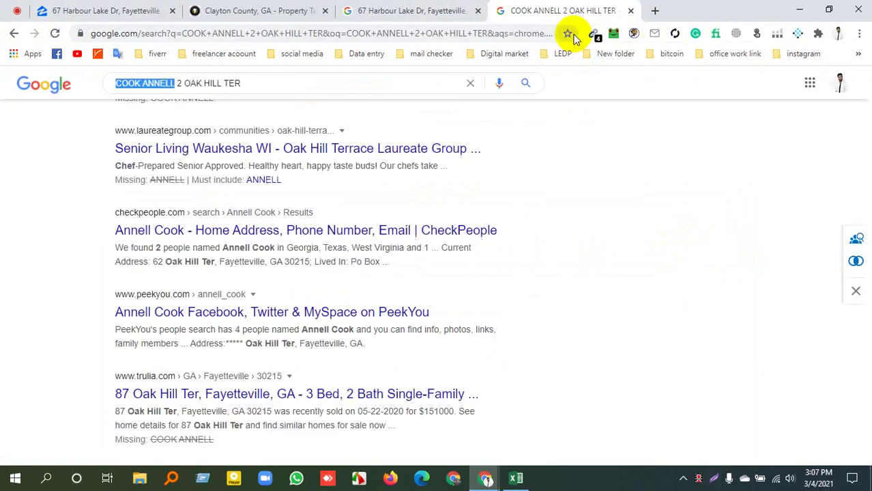
- Append the card's city, state and ZIP line to the owner search, insert 'of', and rerun it
{"action": "left_click", "coordinate": [259, 87]}
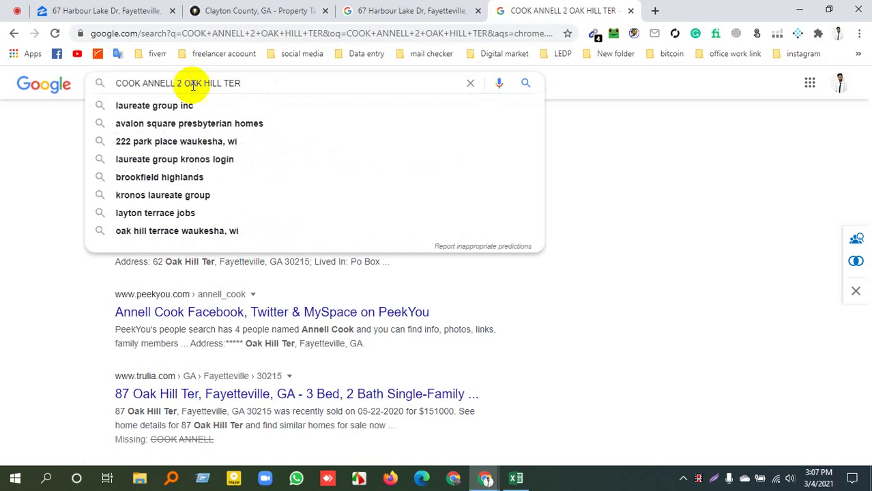
{"action": "left_click", "coordinate": [295, 19]}
{"action": "triple_click", "coordinate": [259, 157]}
{"action": "key", "text": "ctrl+c"}
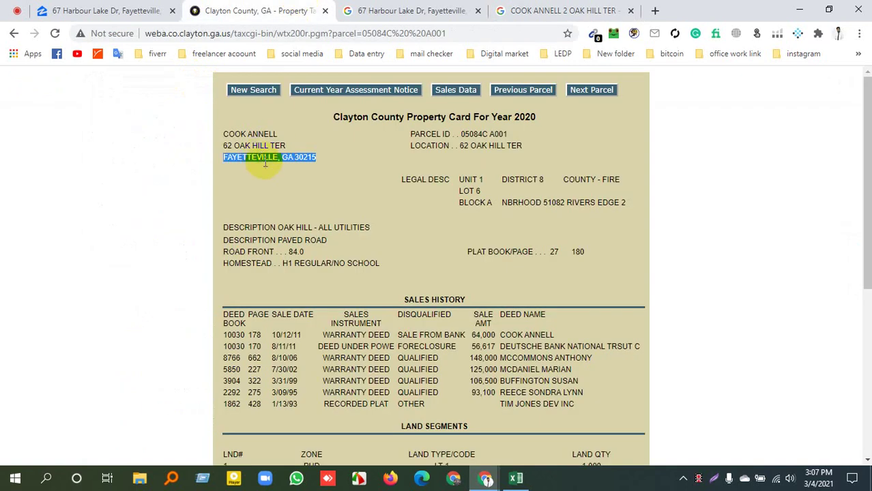
{"action": "left_click", "coordinate": [600, 10]}
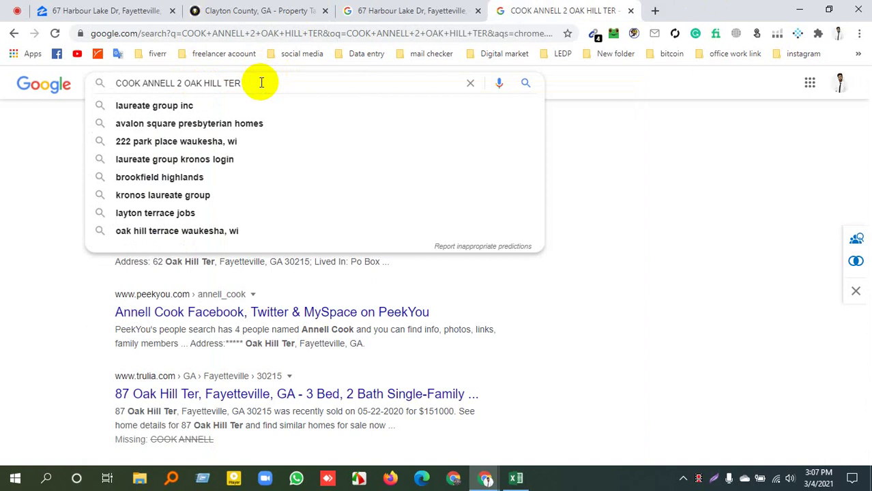
{"action": "key", "text": "ctrl+v"}
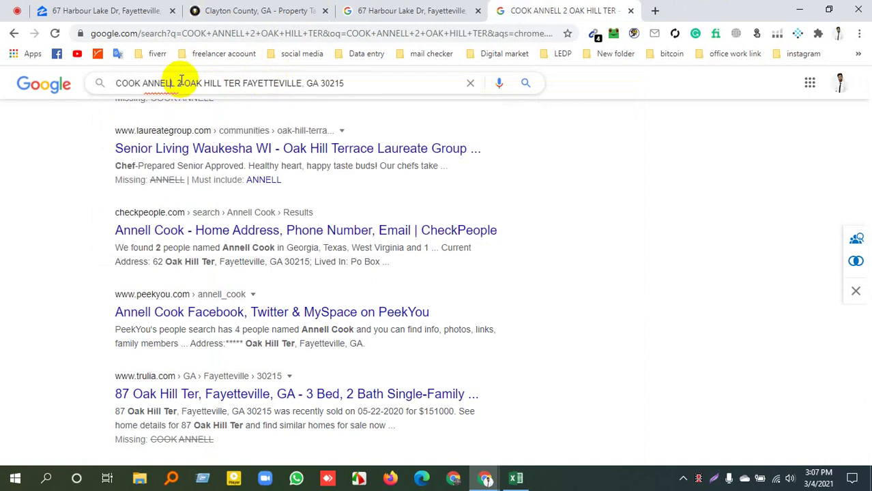
{"action": "left_click", "coordinate": [181, 82]}
{"action": "key", "text": "BackSpace"}
{"action": "type", "text": "of"}
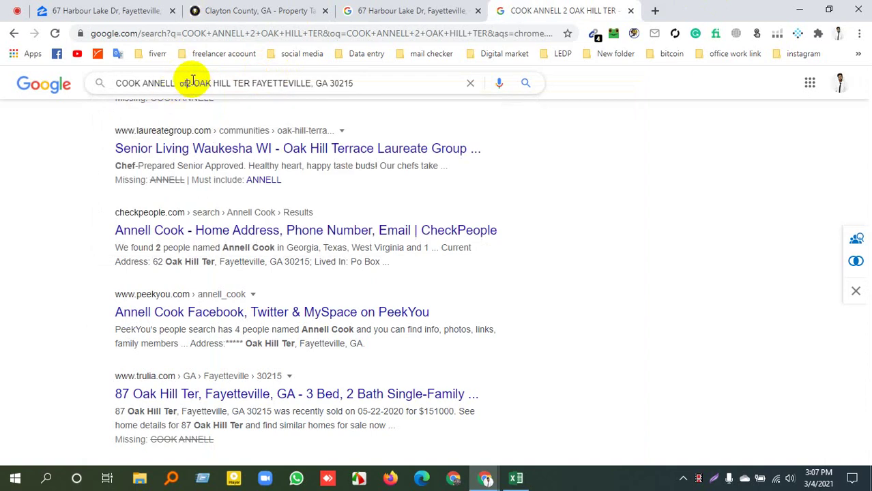
{"action": "key", "text": "Return"}
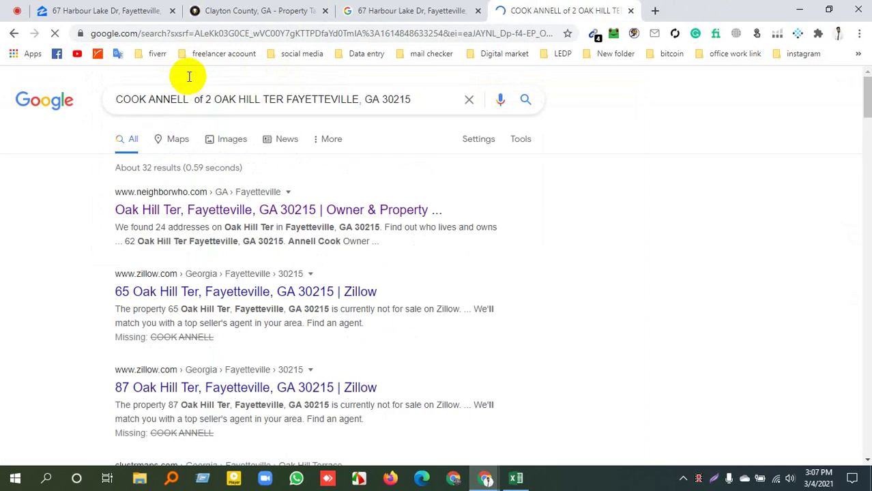
- Scroll the roughly 32 results (ClustrMaps, CheckPeople, PeekYou) and open the Data entry bookmarks
{"action": "scroll", "coordinate": [189, 325], "scroll_direction": "down", "scroll_amount": 3}
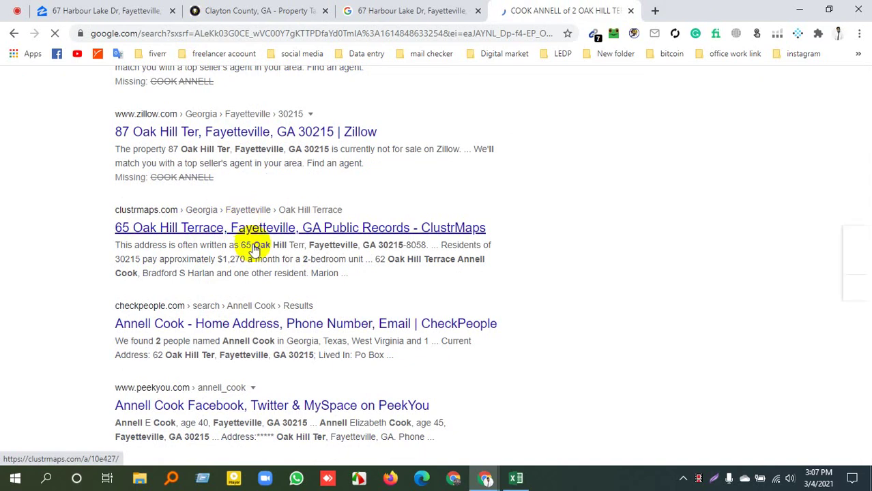
{"action": "scroll", "coordinate": [253, 253], "scroll_direction": "down", "scroll_amount": 4}
{"action": "scroll", "coordinate": [253, 260], "scroll_direction": "down", "scroll_amount": 8}
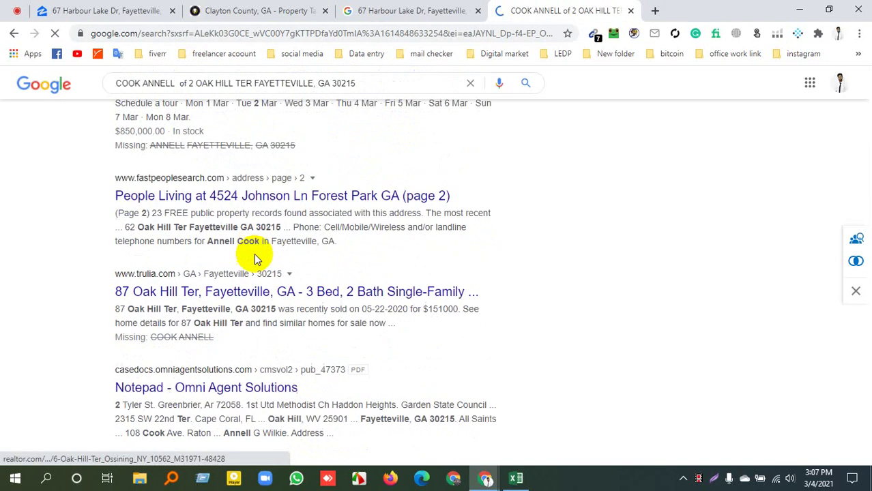
{"action": "scroll", "coordinate": [233, 263], "scroll_direction": "up", "scroll_amount": 12}
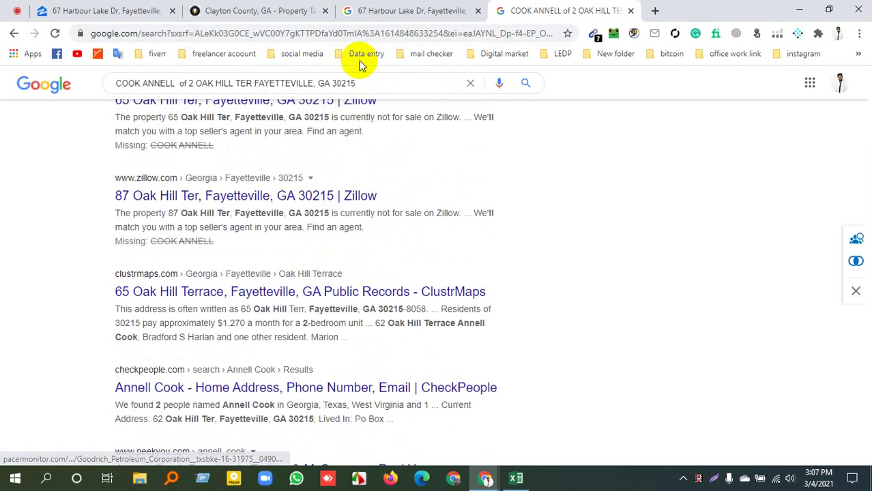
{"action": "left_click", "coordinate": [362, 54]}
{"action": "scroll", "coordinate": [389, 413], "scroll_direction": "down", "scroll_amount": 5}
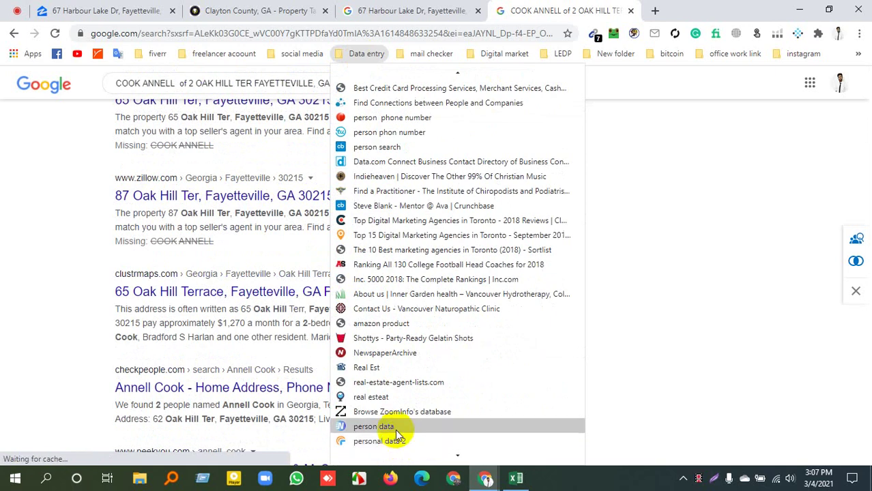
- Load the saved Radaris person search for the owner in Georgia, then close the Clayton County tab
{"action": "left_click", "coordinate": [394, 426]}
{"action": "left_click", "coordinate": [411, 13]}
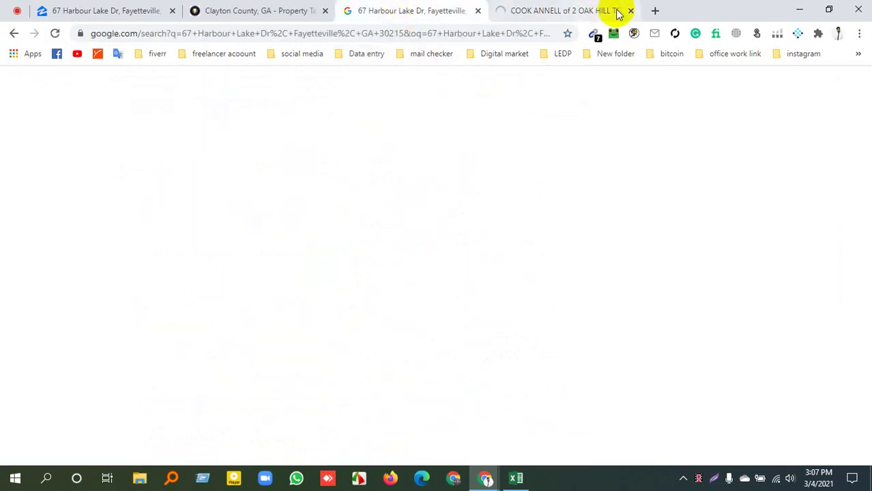
{"action": "left_click", "coordinate": [654, 10]}
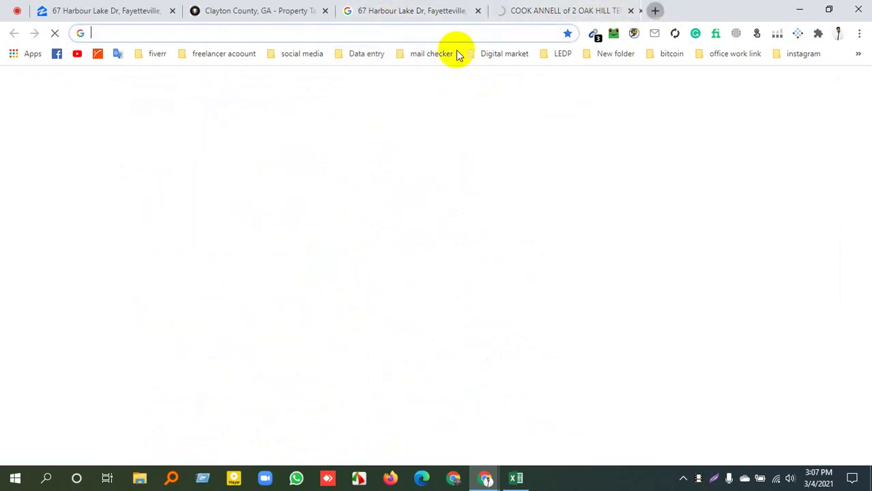
{"action": "left_click", "coordinate": [376, 55]}
{"action": "scroll", "coordinate": [419, 348], "scroll_direction": "down", "scroll_amount": 3}
{"action": "scroll", "coordinate": [427, 368], "scroll_direction": "down", "scroll_amount": 3}
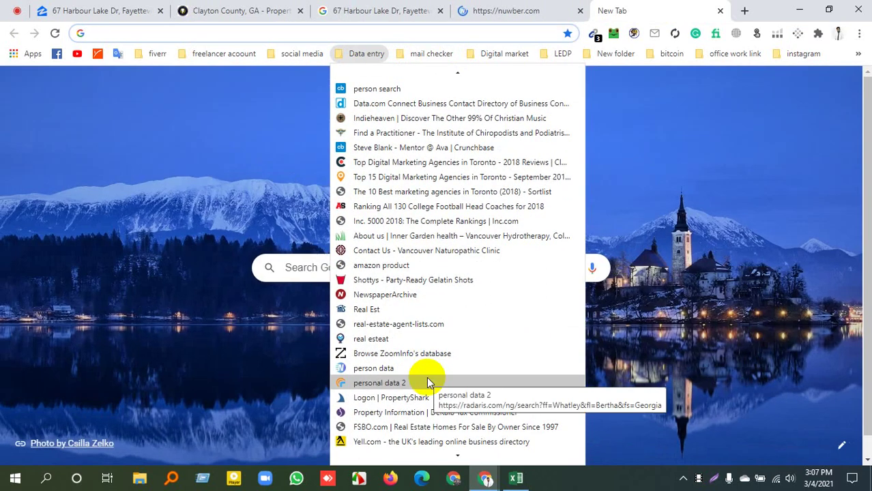
{"action": "left_click", "coordinate": [428, 383]}
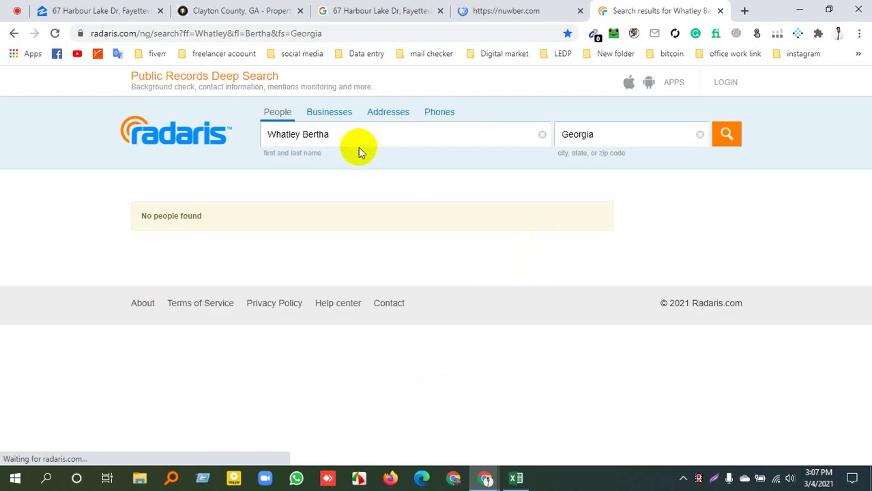
{"action": "left_click", "coordinate": [347, 137]}
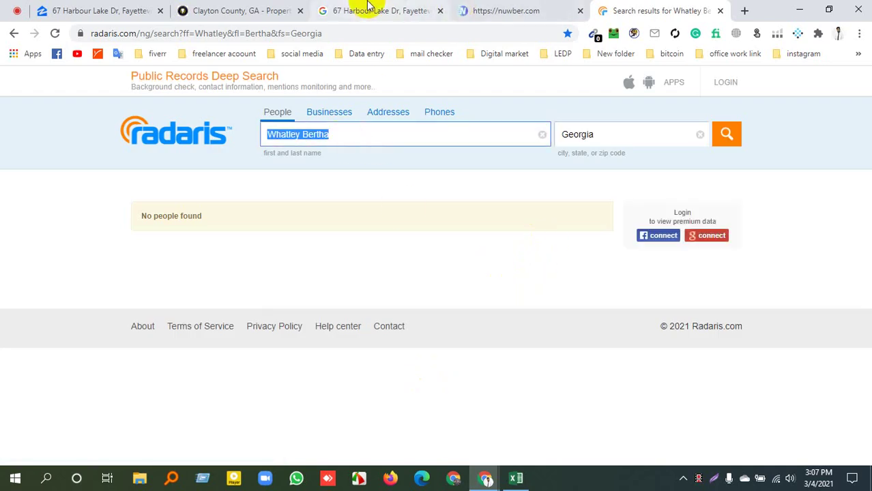
{"action": "left_click", "coordinate": [299, 10]}
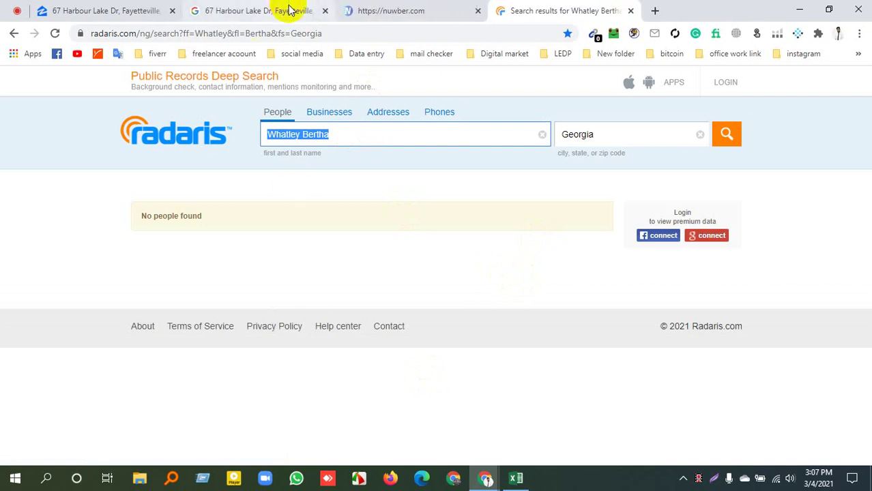
{"action": "left_click", "coordinate": [288, 12]}
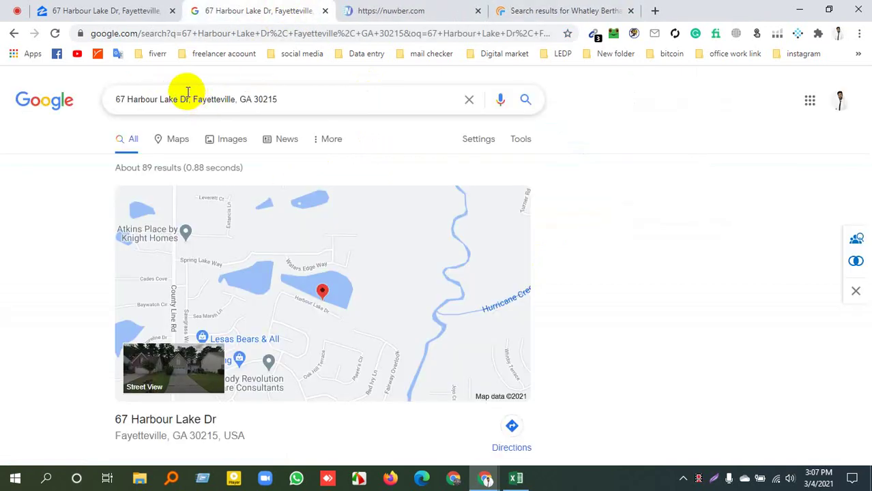
- Close the access-denied nuwber.com tab and return to the Harbour Lake Dr Google results
{"action": "right_click", "coordinate": [246, 8]}
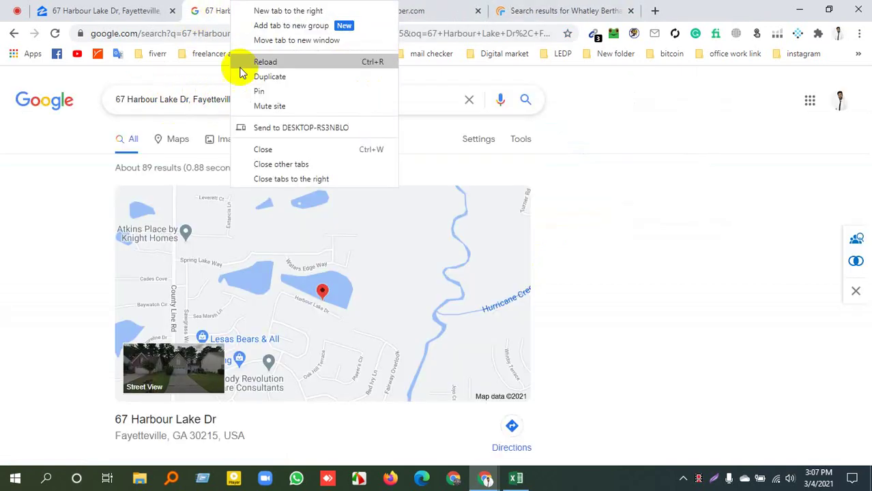
{"action": "left_click", "coordinate": [86, 192]}
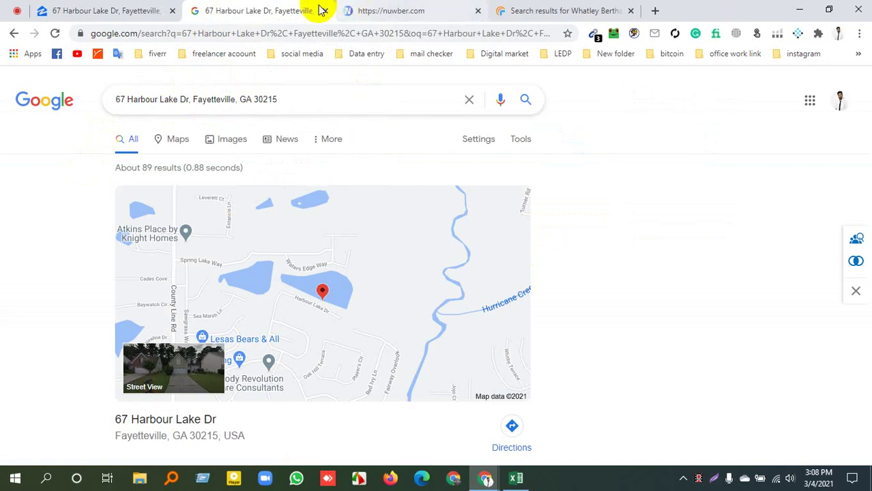
{"action": "left_click", "coordinate": [417, 10]}
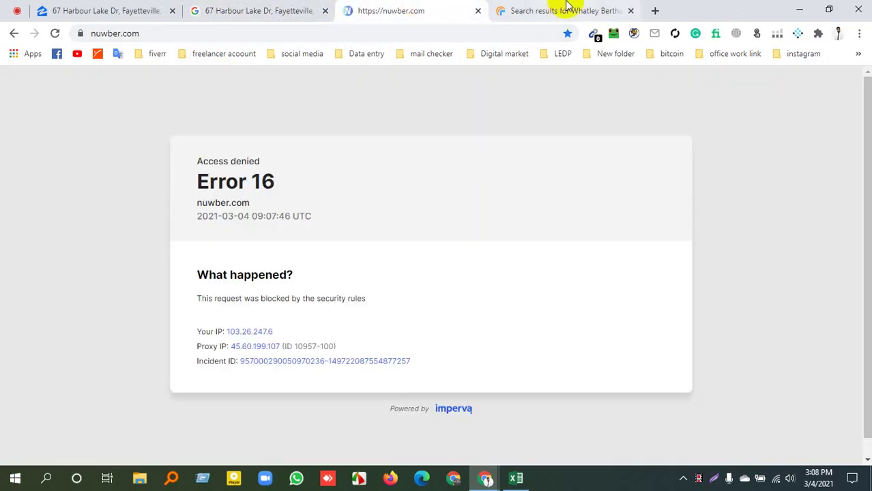
{"action": "left_click", "coordinate": [477, 11]}
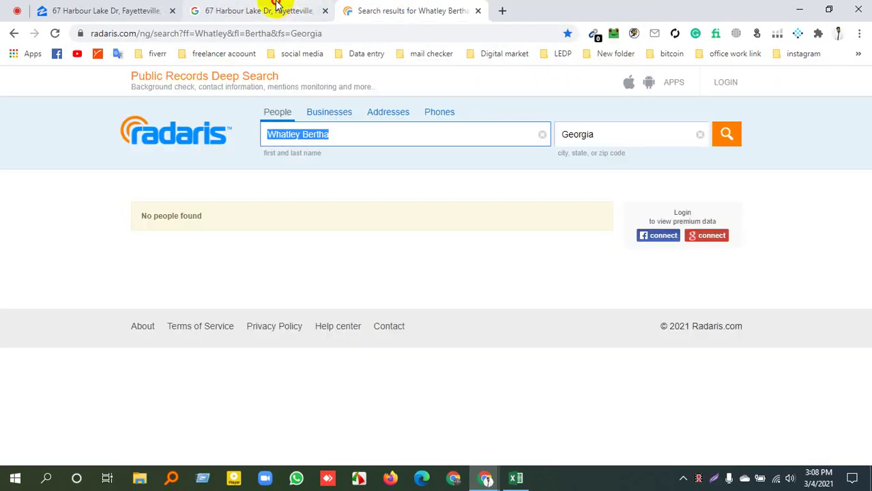
{"action": "left_click", "coordinate": [278, 10]}
- Step back and forward in the results tab, paste a copied link into the address bar, then open Zillow
{"action": "left_click", "coordinate": [14, 34]}
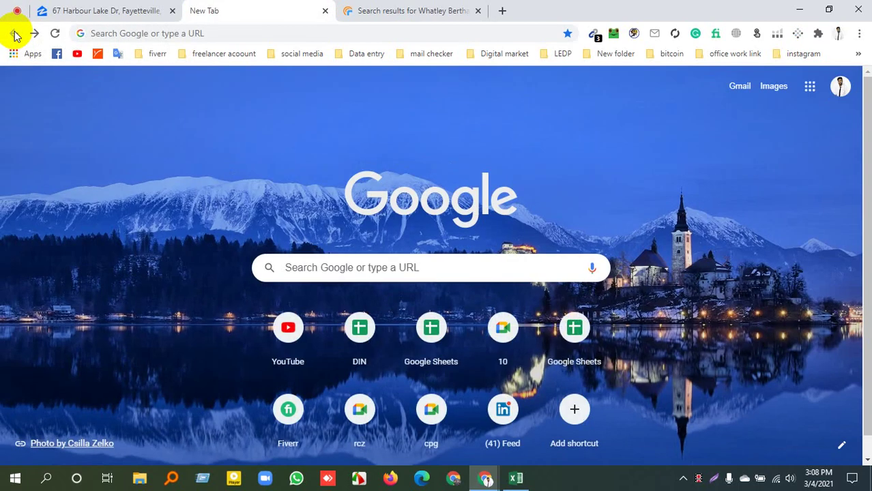
{"action": "left_click", "coordinate": [15, 33]}
{"action": "left_click", "coordinate": [41, 34]}
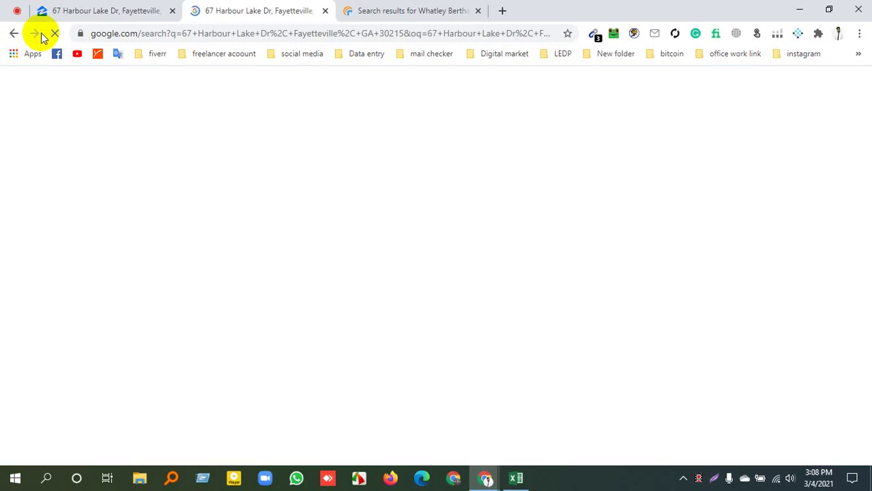
{"action": "scroll", "coordinate": [129, 266], "scroll_direction": "down", "scroll_amount": 4}
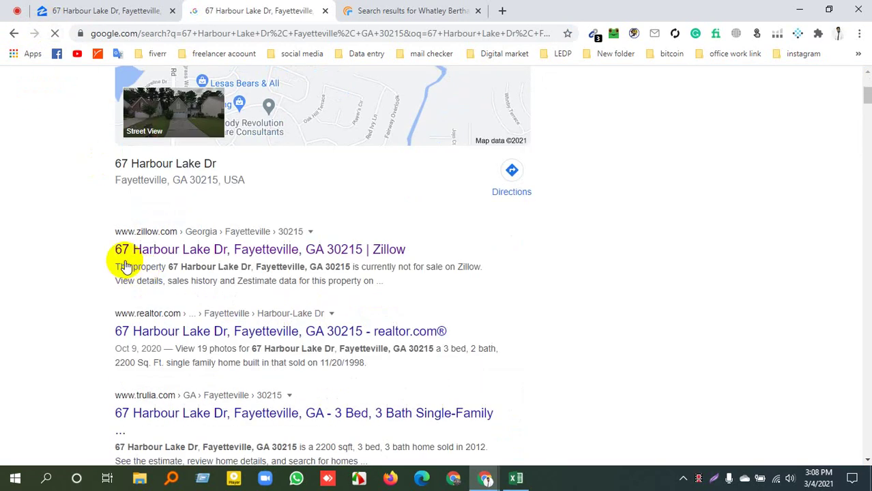
{"action": "scroll", "coordinate": [194, 281], "scroll_direction": "up", "scroll_amount": 2}
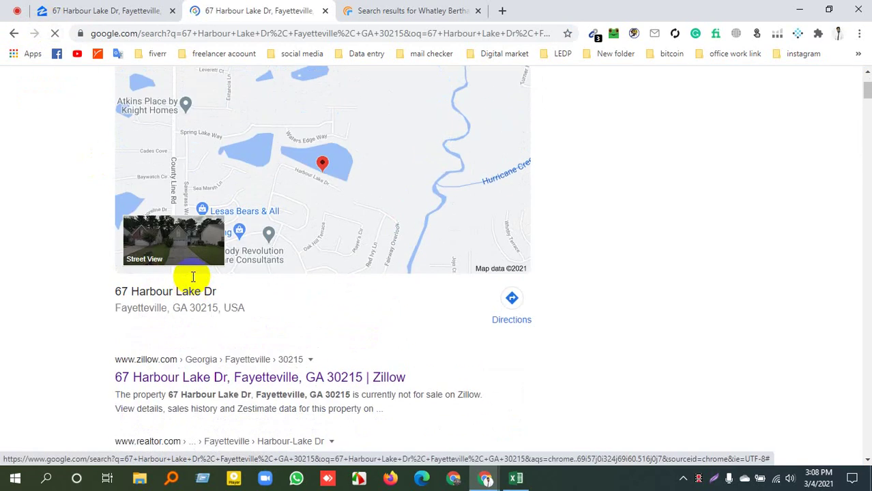
{"action": "left_click", "coordinate": [288, 34]}
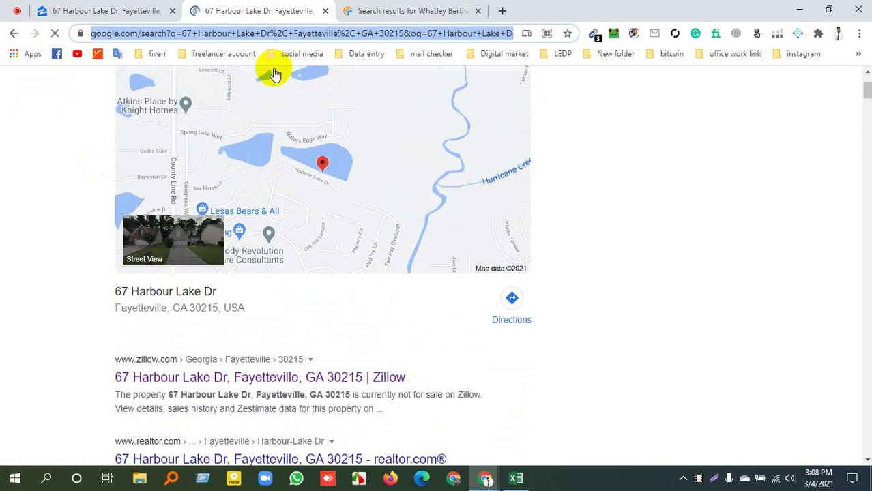
{"action": "key", "text": "ctrl+v"}
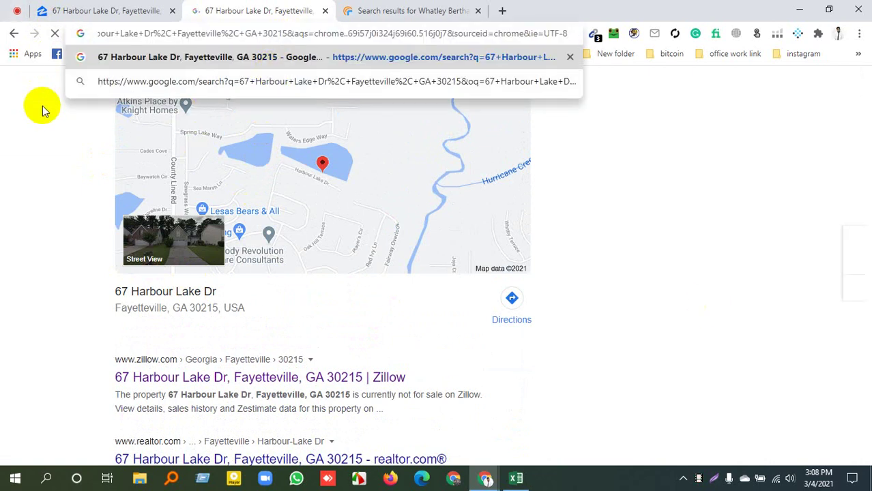
{"action": "left_click", "coordinate": [136, 10]}
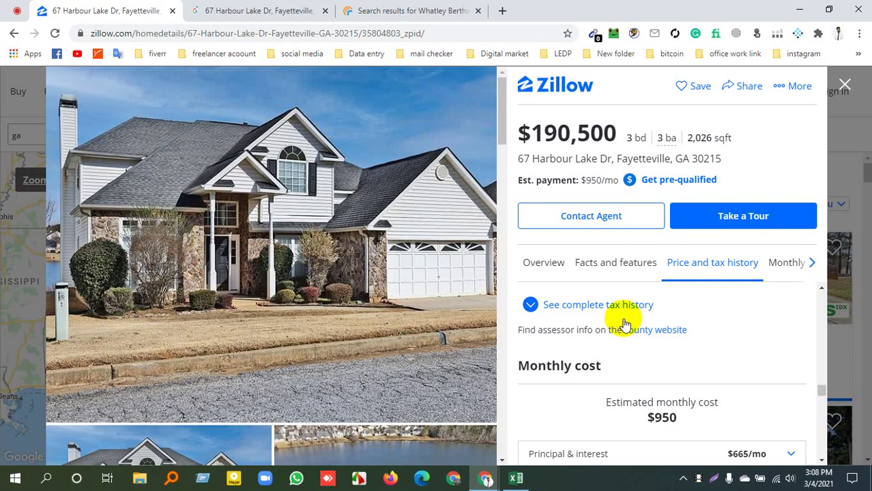
{"action": "left_click", "coordinate": [644, 332]}
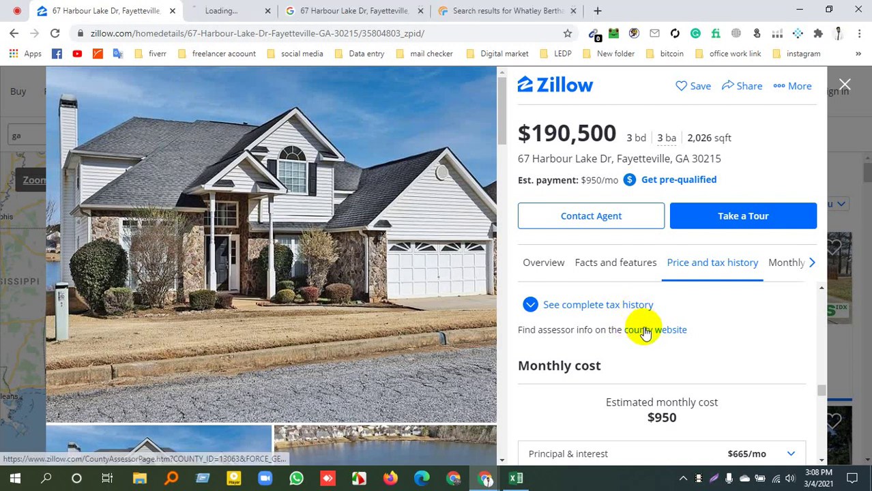
{"action": "scroll", "coordinate": [655, 322], "scroll_direction": "up", "scroll_amount": 3}
{"action": "scroll", "coordinate": [661, 322], "scroll_direction": "up", "scroll_amount": 10}
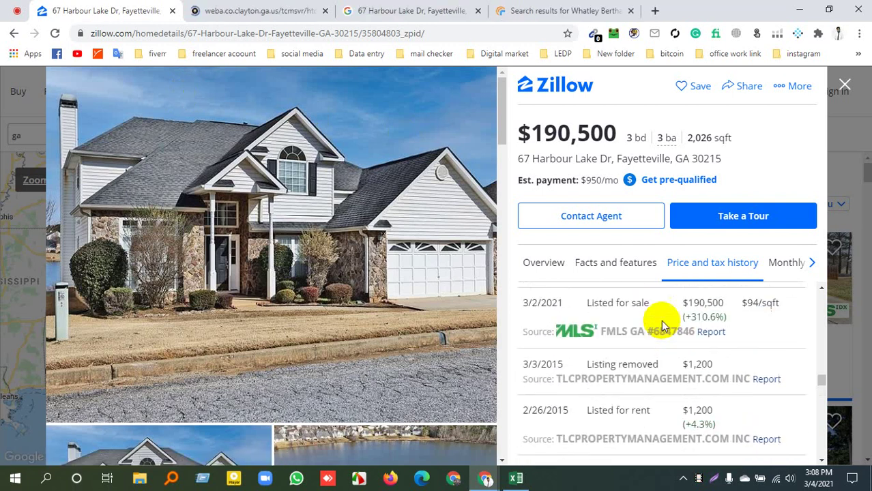
{"action": "scroll", "coordinate": [661, 326], "scroll_direction": "up", "scroll_amount": 10}
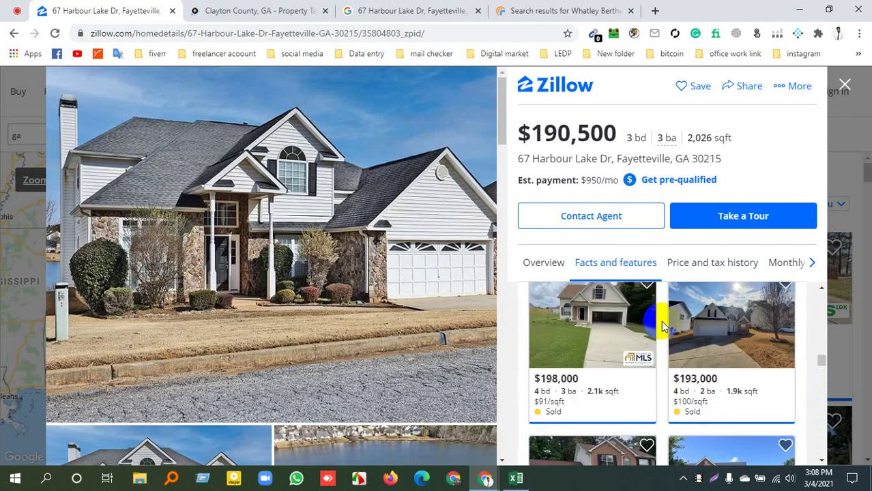
{"action": "scroll", "coordinate": [661, 326], "scroll_direction": "up", "scroll_amount": 10}
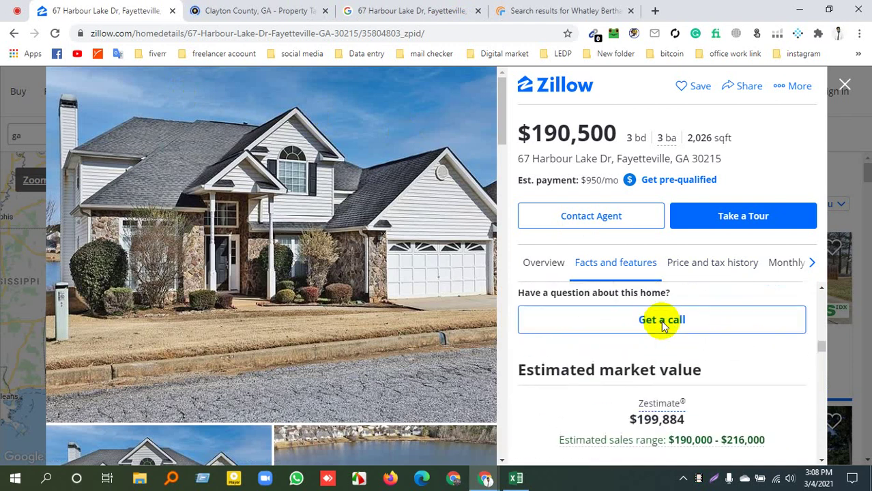
{"action": "scroll", "coordinate": [727, 336], "scroll_direction": "up", "scroll_amount": 4}
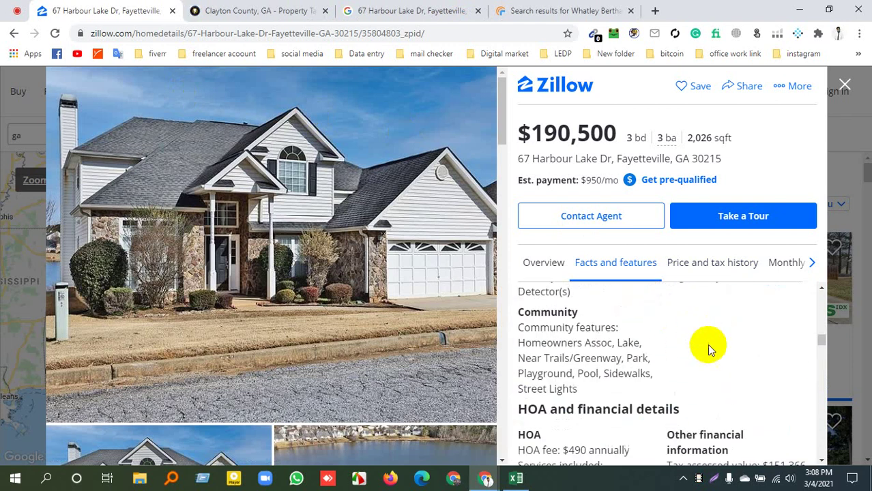
{"action": "scroll", "coordinate": [693, 368], "scroll_direction": "up", "scroll_amount": 4}
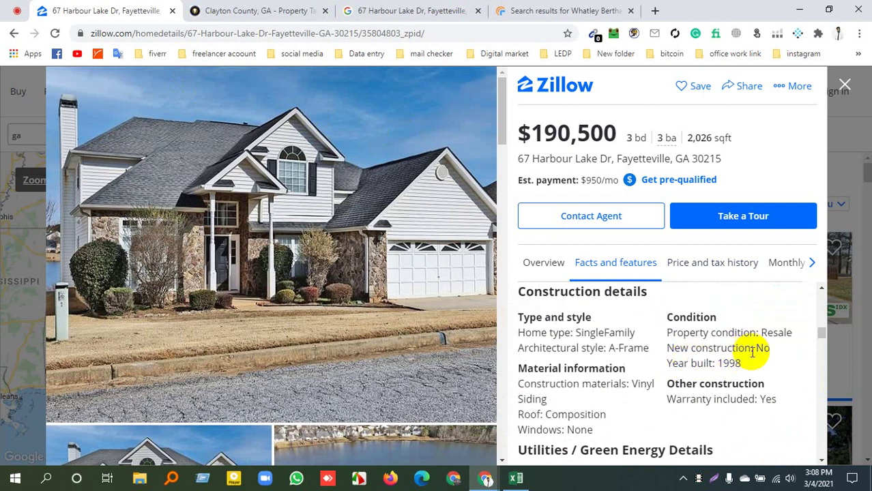
{"action": "scroll", "coordinate": [716, 351], "scroll_direction": "up", "scroll_amount": 2}
{"action": "scroll", "coordinate": [637, 361], "scroll_direction": "up", "scroll_amount": 2}
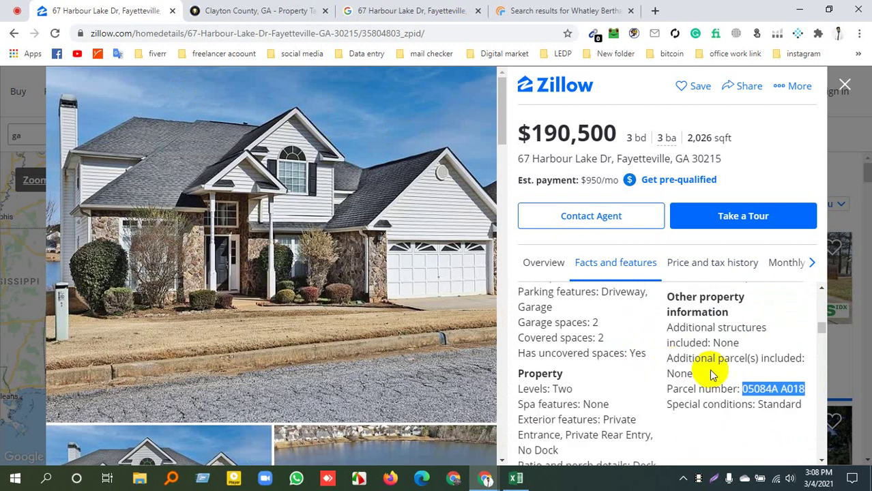
{"action": "left_click", "coordinate": [237, 10]}
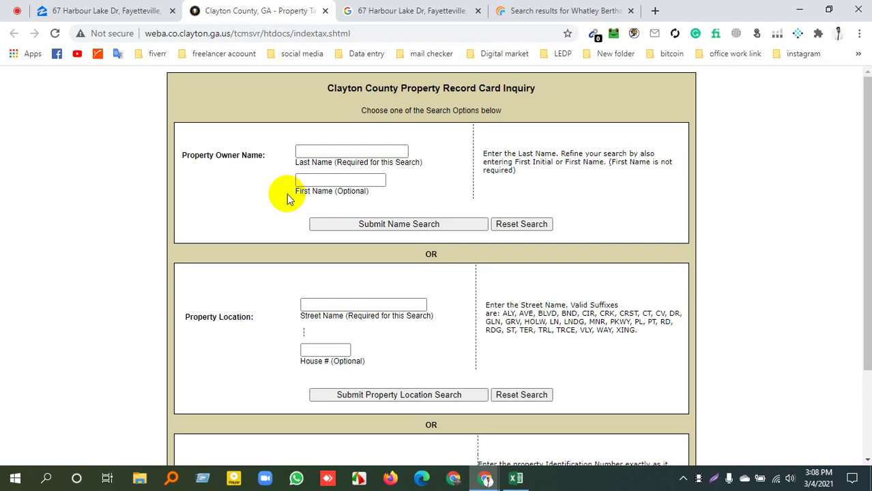
- Search parcel 05084A A018, open property card 05084C A001, then return to Radaris
{"action": "scroll", "coordinate": [334, 356], "scroll_direction": "down", "scroll_amount": 2}
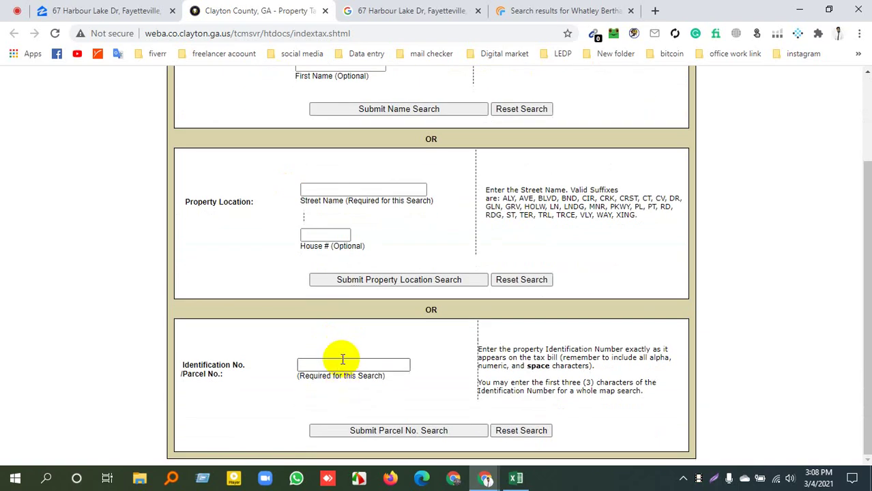
{"action": "left_click", "coordinate": [341, 363]}
{"action": "left_click", "coordinate": [341, 386]}
{"action": "left_click", "coordinate": [374, 429]}
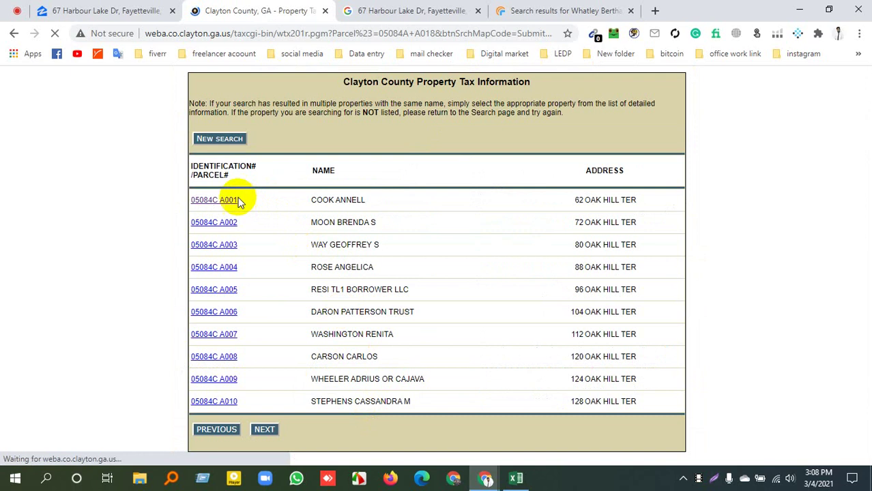
{"action": "left_click", "coordinate": [227, 202]}
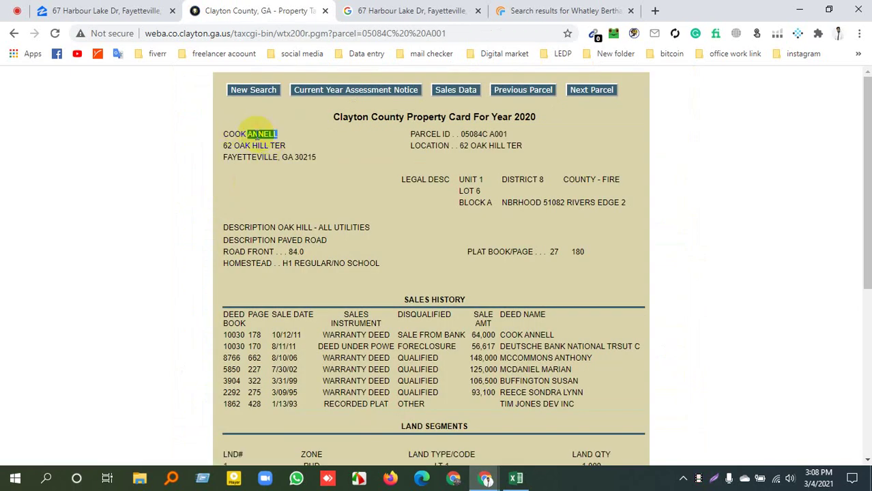
{"action": "left_click", "coordinate": [509, 8]}
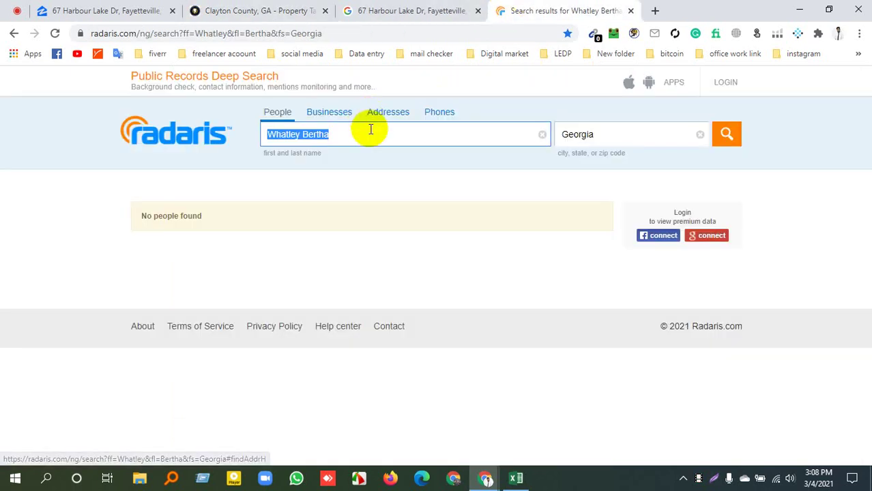
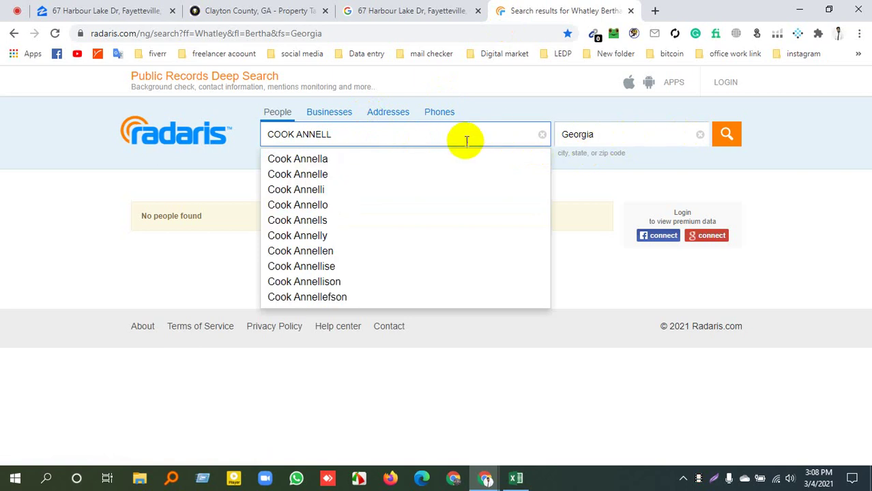
- Search Radaris for the owner's name, then rerun the search limited to Georgia
{"action": "left_click", "coordinate": [729, 133]}
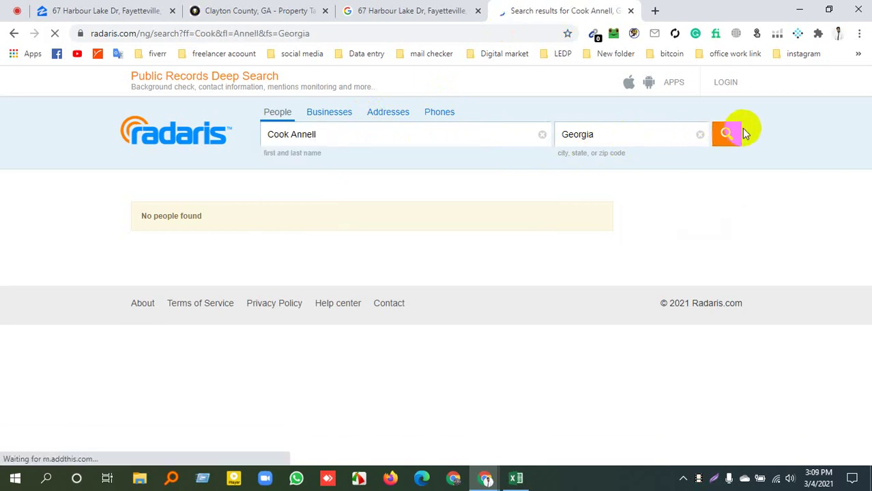
{"action": "double_click", "coordinate": [578, 135]}
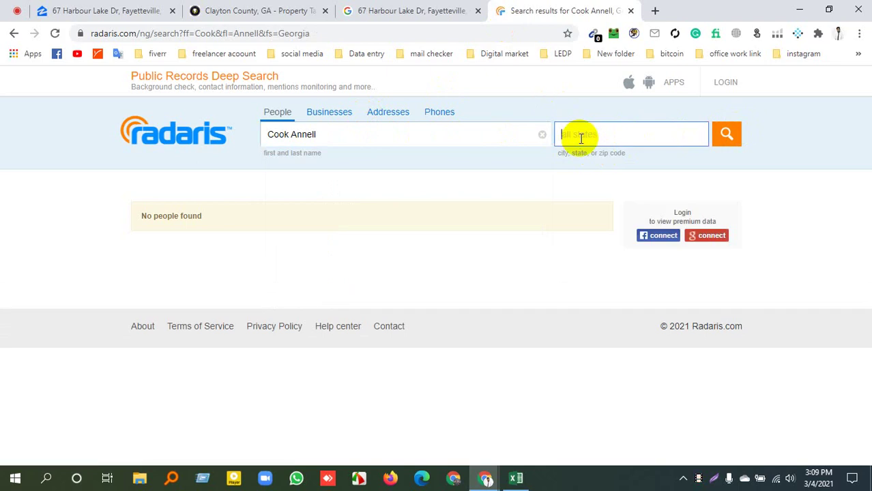
{"action": "type", "text": "GA"}
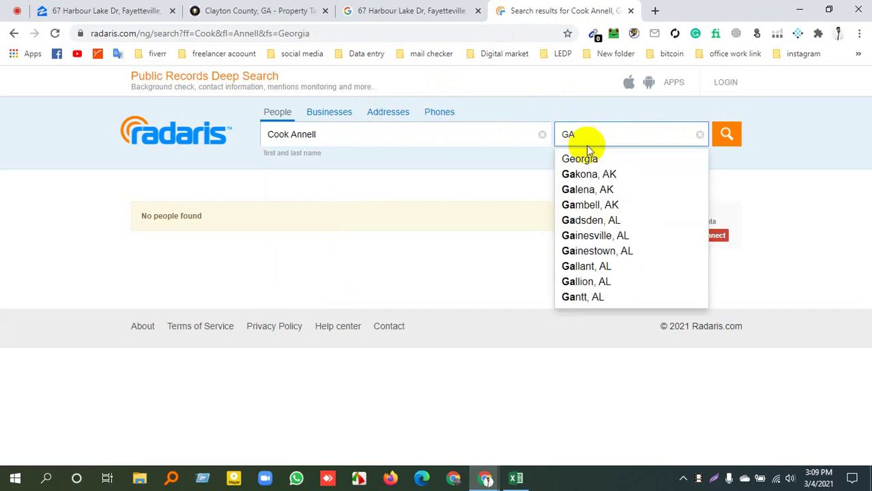
{"action": "left_click", "coordinate": [581, 157]}
{"action": "left_click", "coordinate": [723, 135]}
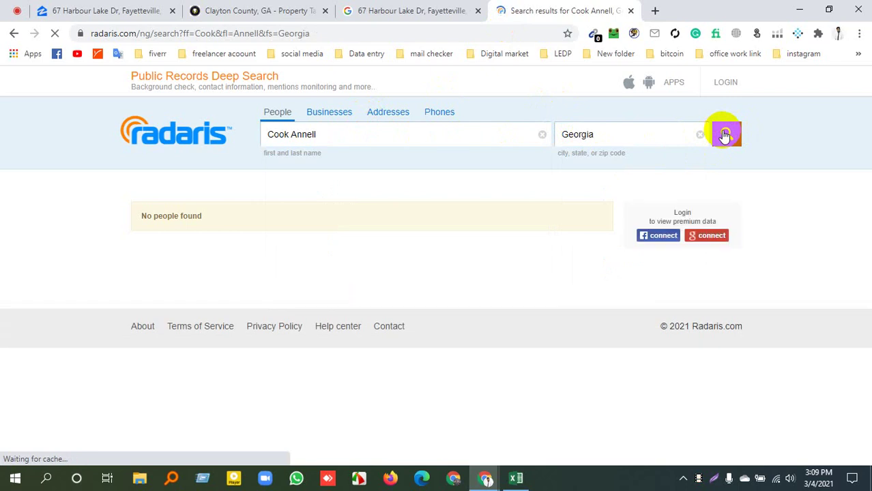
- Open the Data entry folder of saved research bookmarks
{"action": "left_click", "coordinate": [390, 10]}
{"action": "left_click", "coordinate": [501, 9]}
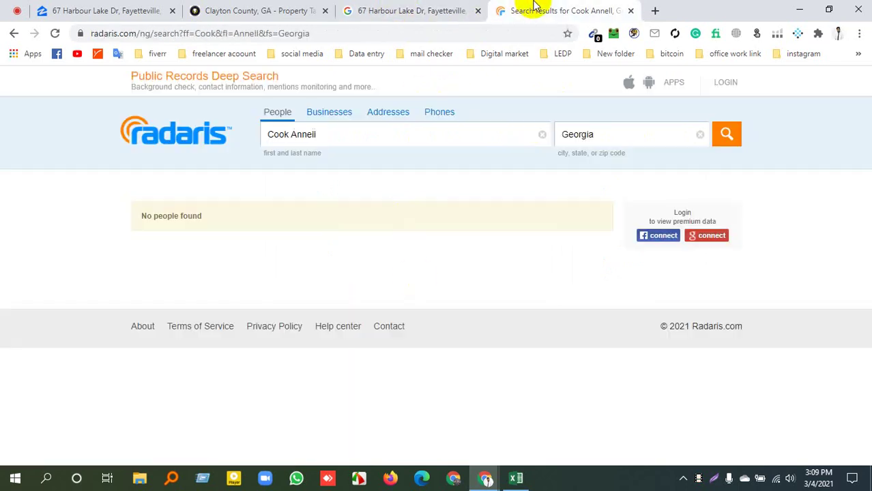
{"action": "left_click", "coordinate": [367, 54]}
{"action": "scroll", "coordinate": [369, 457], "scroll_direction": "down", "scroll_amount": 5}
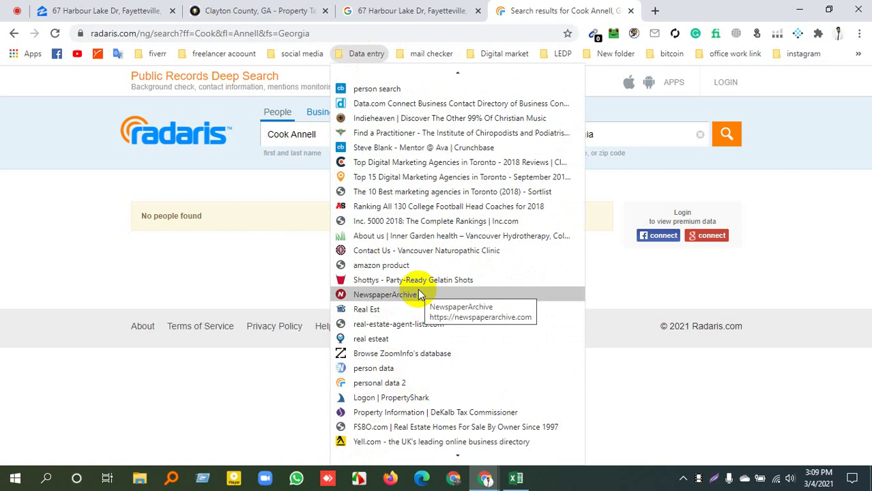
- Google 'been v' in a new tab and open the BeenVerified site in a background tab
{"action": "left_click", "coordinate": [742, 281]}
{"action": "left_click", "coordinate": [653, 11]}
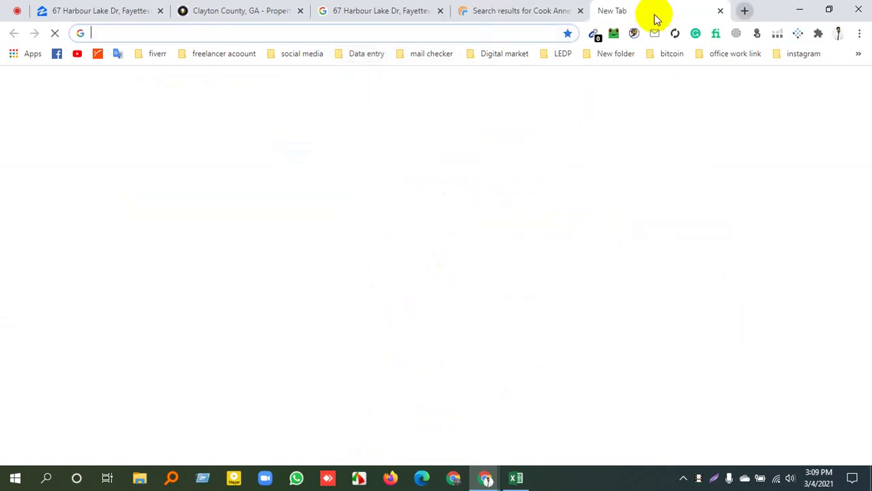
{"action": "type", "text": "been"}
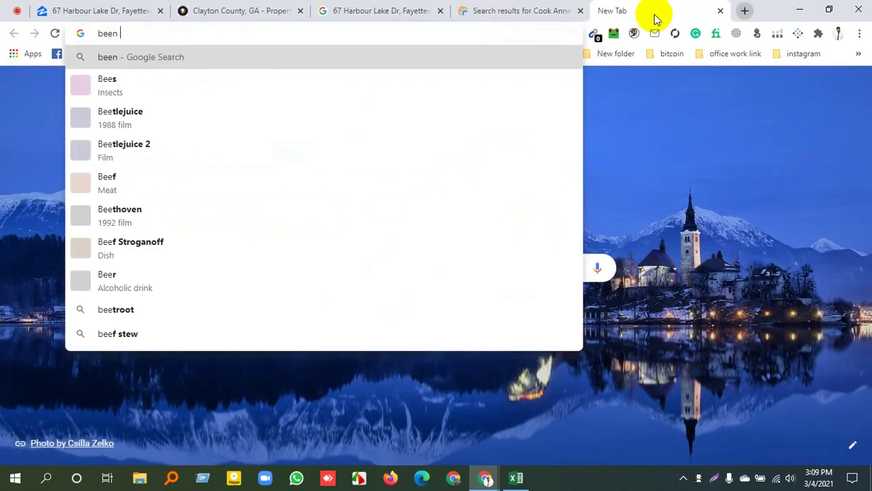
{"action": "type", "text": " v"}
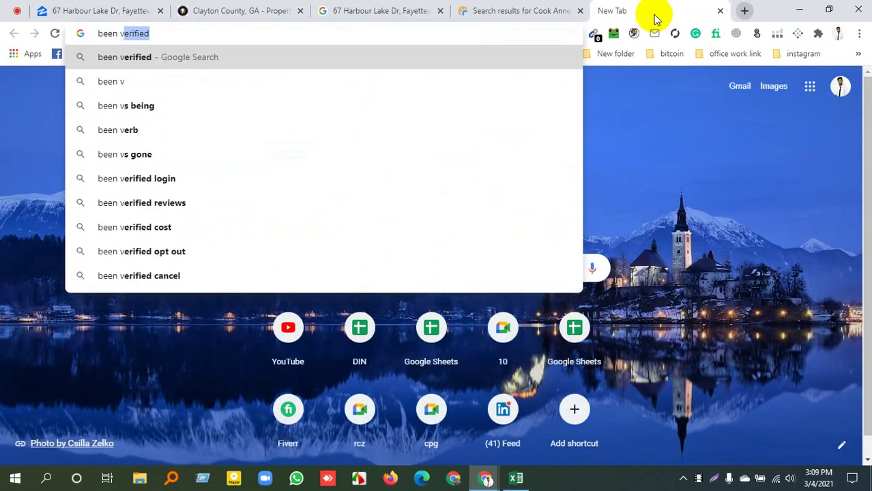
{"action": "key", "text": "Return"}
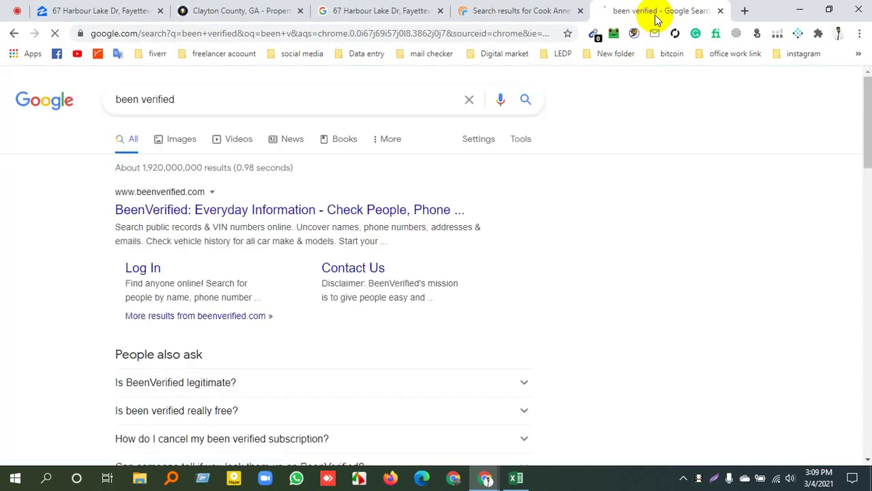
{"action": "middle_click", "coordinate": [298, 213]}
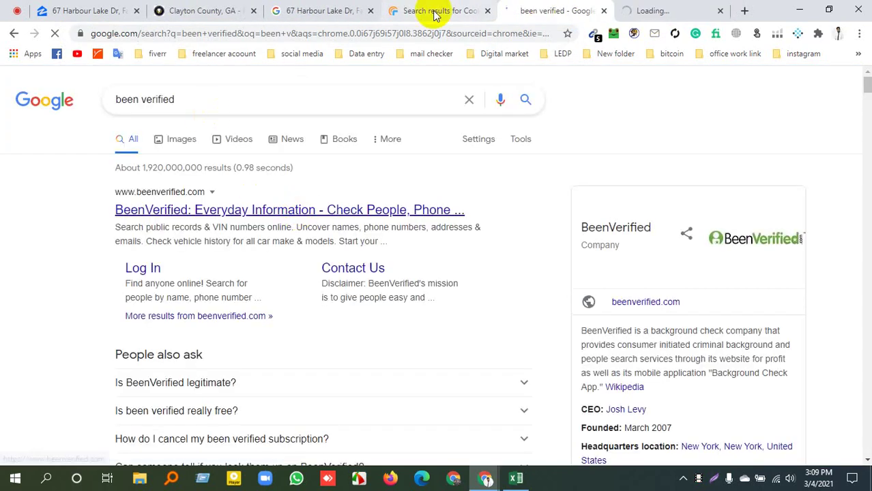
- Paste the property card's owner and address lines into the Google search, removing the location part
{"action": "left_click", "coordinate": [201, 10]}
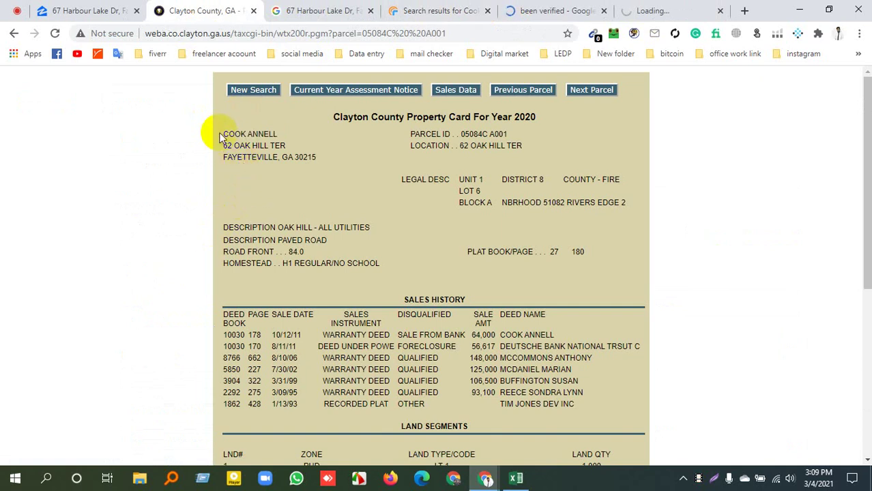
{"action": "left_click_drag", "start_coordinate": [222, 134], "coordinate": [311, 157]}
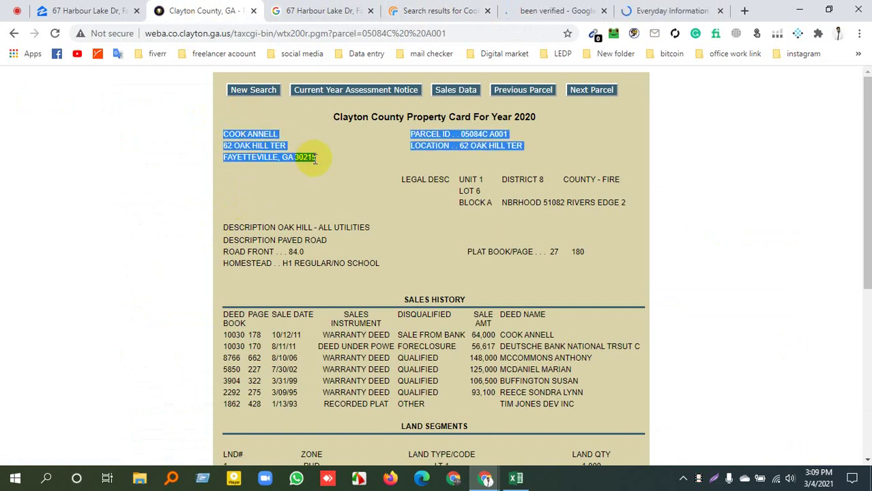
{"action": "key", "text": "ctrl+c"}
{"action": "left_click", "coordinate": [326, 10]}
{"action": "left_click", "coordinate": [352, 31]}
{"action": "key", "text": "ctrl+v"}
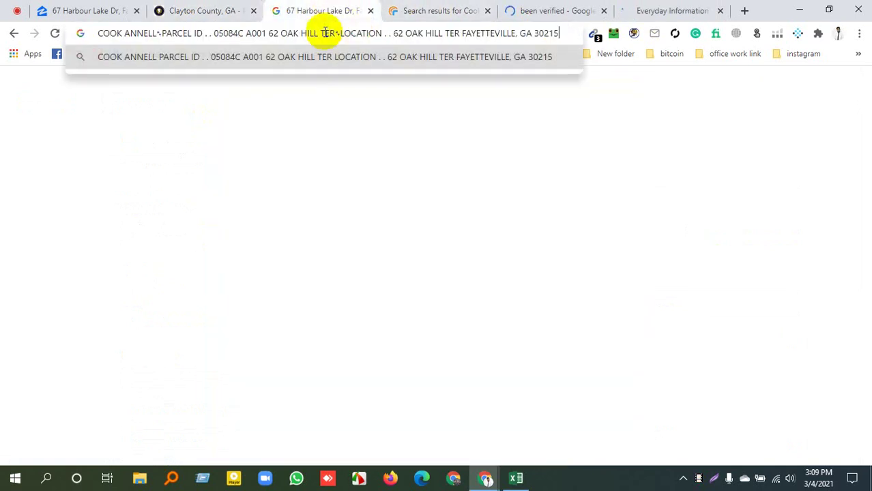
{"action": "left_click_drag", "start_coordinate": [334, 33], "coordinate": [558, 33]}
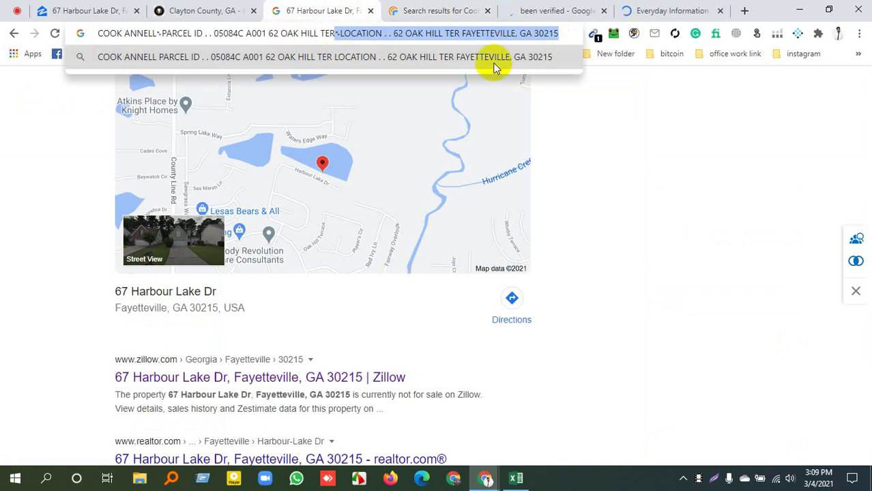
{"action": "key", "text": "BackSpace"}
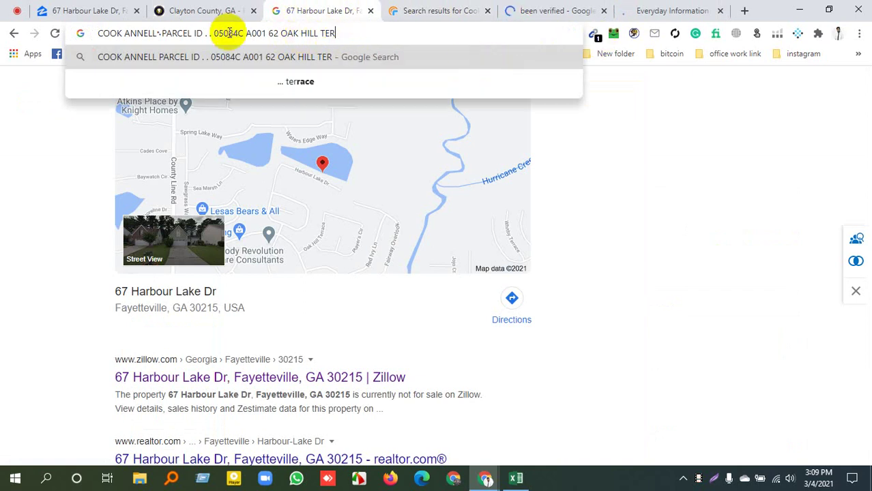
- Rebuild the query from the card with the owner's name and street address
{"action": "left_click", "coordinate": [202, 10]}
{"action": "left_click_drag", "start_coordinate": [223, 134], "coordinate": [277, 134]}
{"action": "key", "text": "ctrl+c"}
{"action": "left_click", "coordinate": [321, 10]}
{"action": "left_click", "coordinate": [335, 40]}
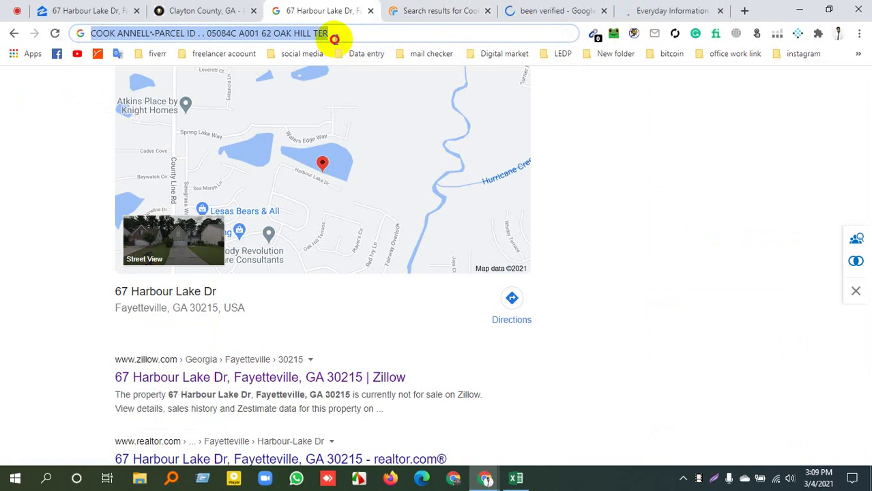
{"action": "key", "text": "ctrl+v"}
{"action": "left_click", "coordinate": [204, 10]}
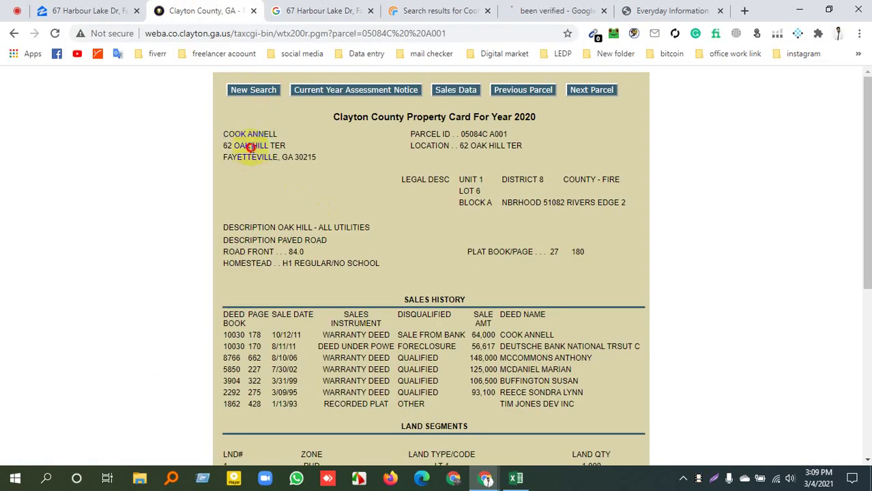
{"action": "left_click", "coordinate": [321, 10]}
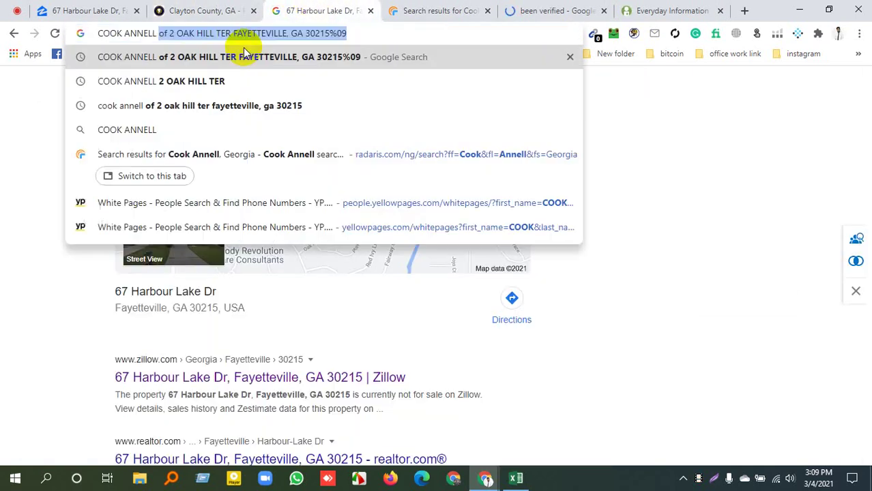
{"action": "key", "text": "ctrl+v"}
- Add the city, state, ZIP and 'been verifed', search, and view the 'been verified' results
{"action": "left_click", "coordinate": [205, 10]}
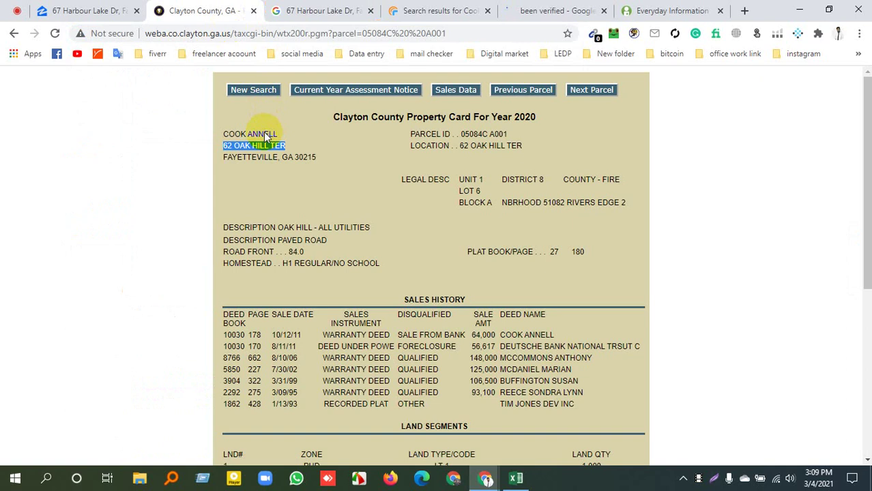
{"action": "left_click", "coordinate": [304, 11]}
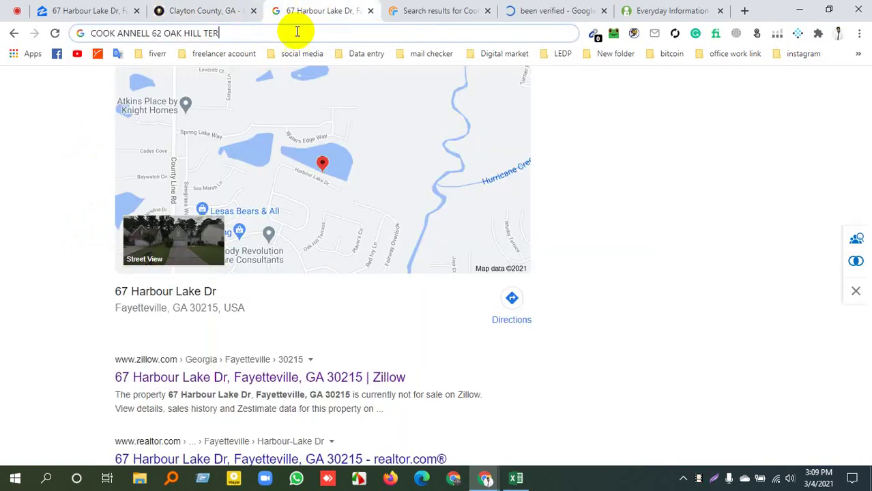
{"action": "key", "text": "ctrl+v"}
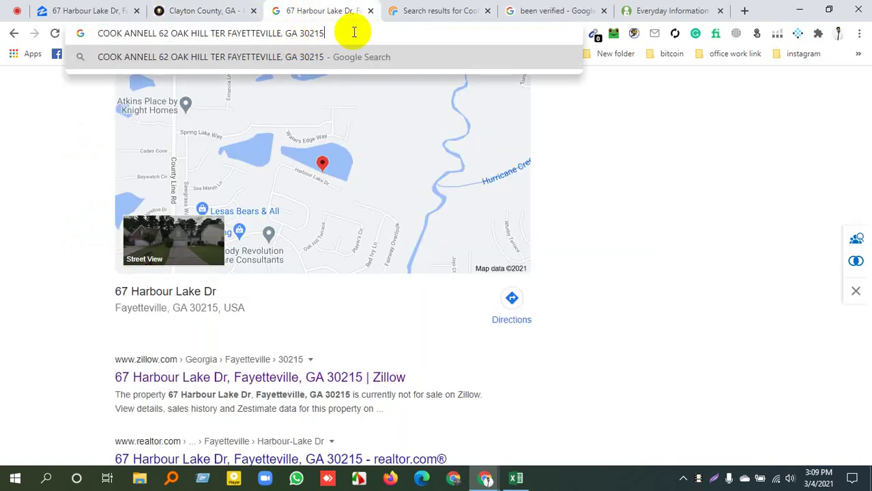
{"action": "type", "text": "been"}
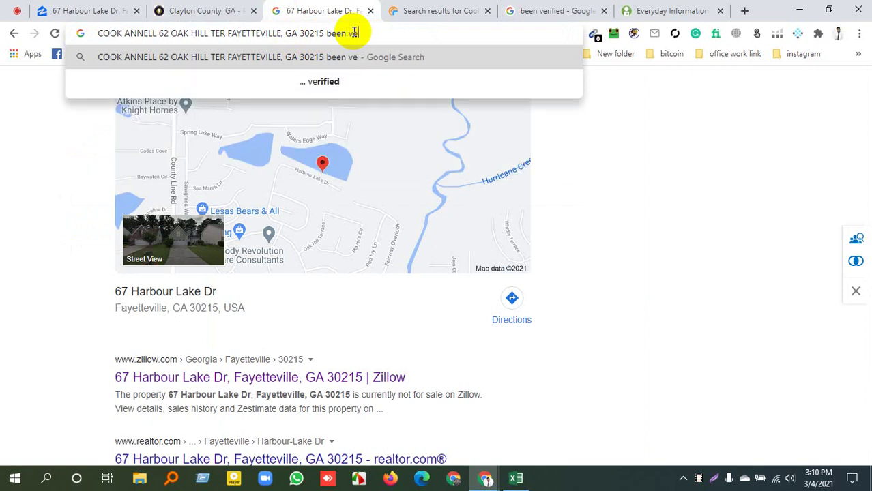
{"action": "type", "text": " verife"}
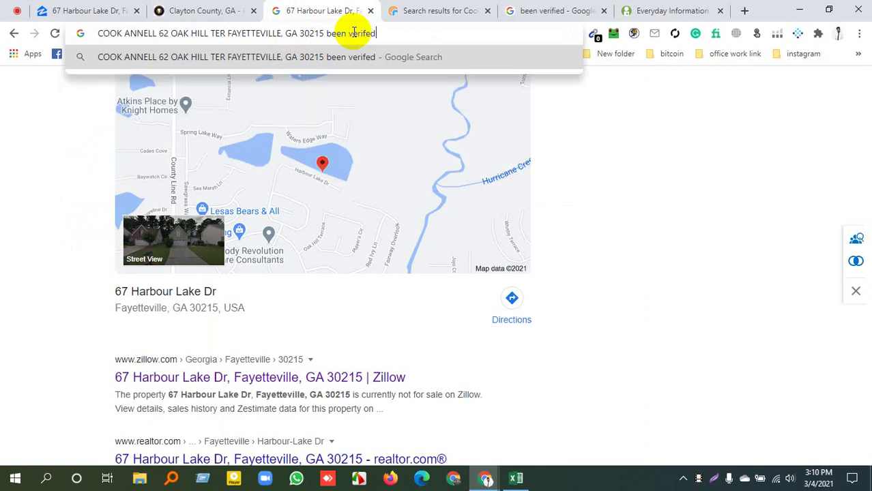
{"action": "type", "text": "d"}
{"action": "key", "text": "Return"}
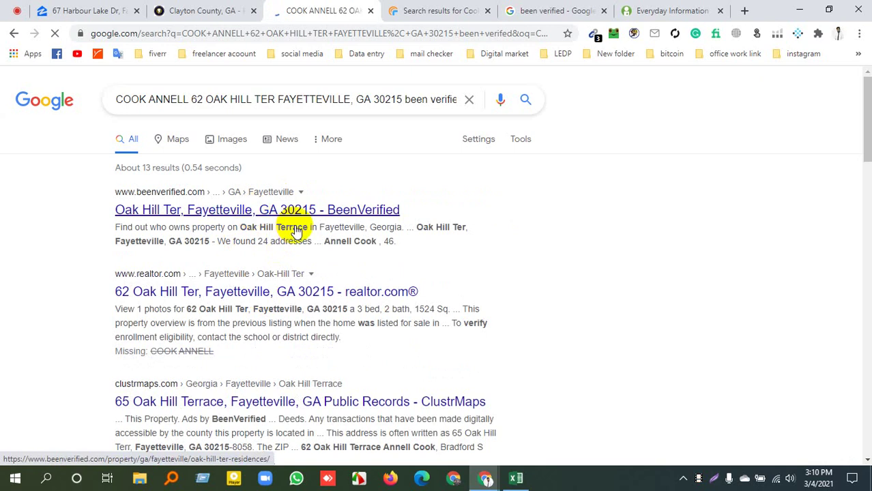
{"action": "left_click", "coordinate": [539, 10]}
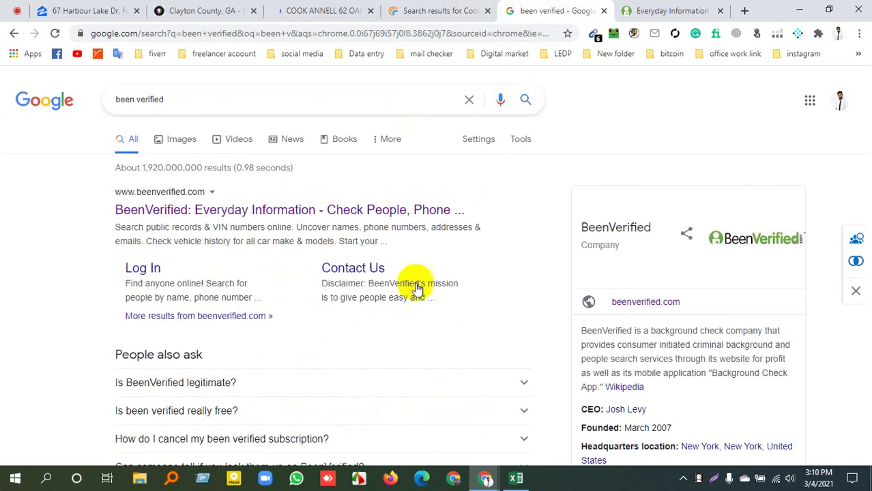
- Fill BeenVerified's Last Name and First Name with the owner's name from the property card and search
{"action": "left_click", "coordinate": [657, 11]}
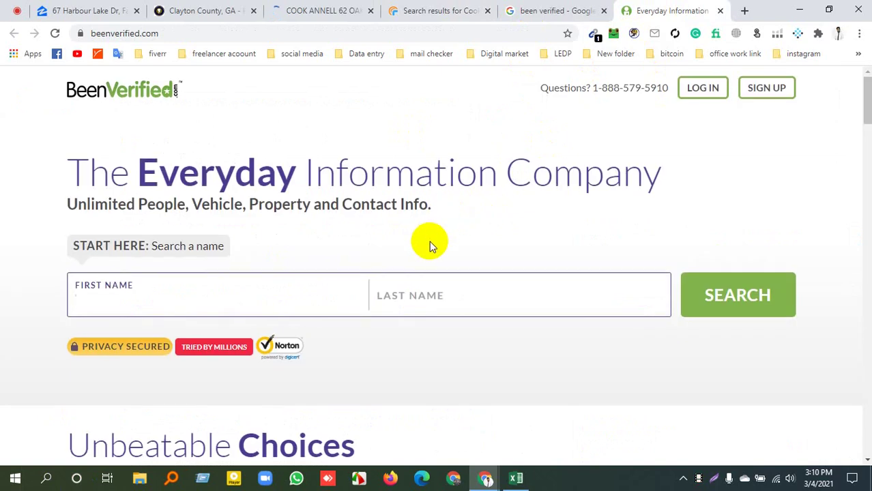
{"action": "scroll", "coordinate": [429, 240], "scroll_direction": "down", "scroll_amount": 1}
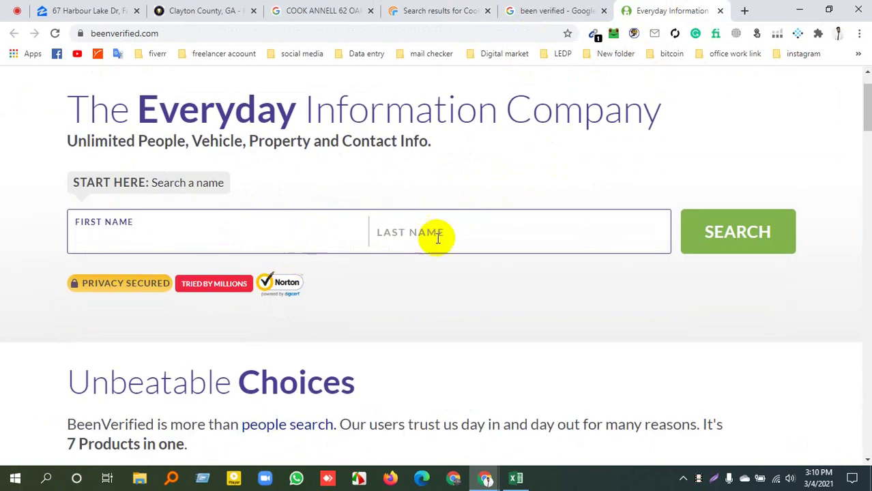
{"action": "left_click", "coordinate": [483, 231]}
{"action": "left_click", "coordinate": [320, 10]}
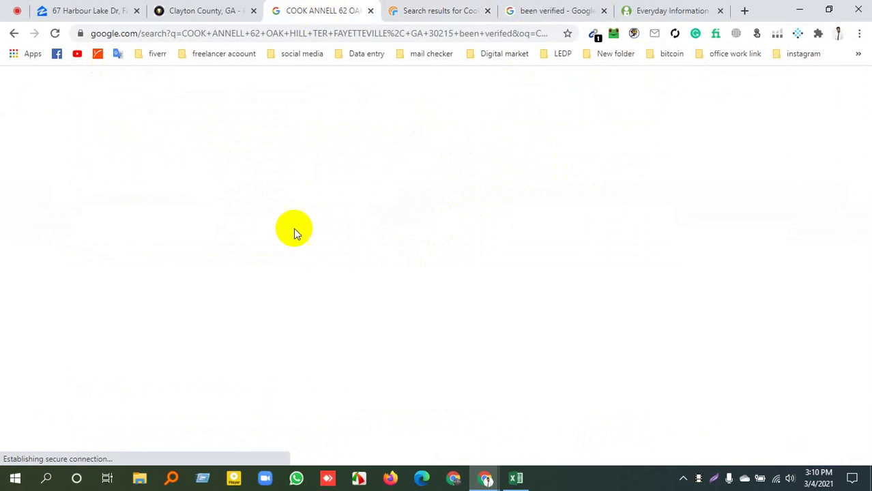
{"action": "left_click", "coordinate": [184, 7]}
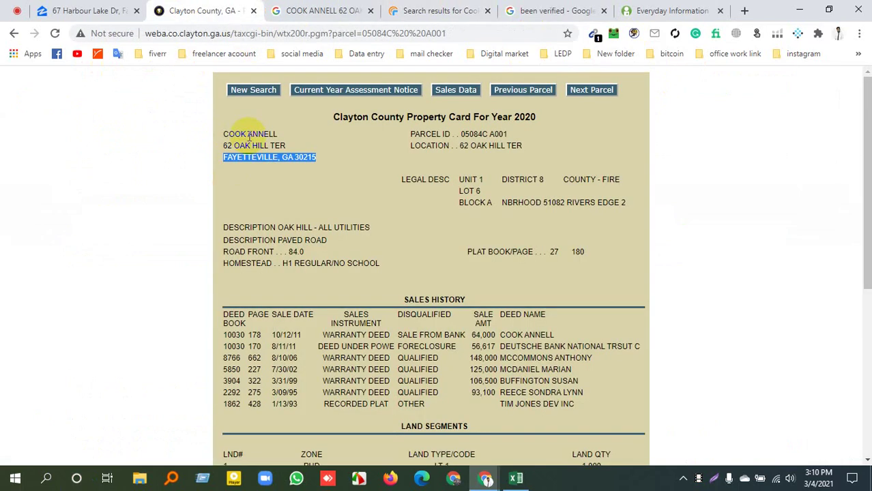
{"action": "left_click", "coordinate": [676, 10]}
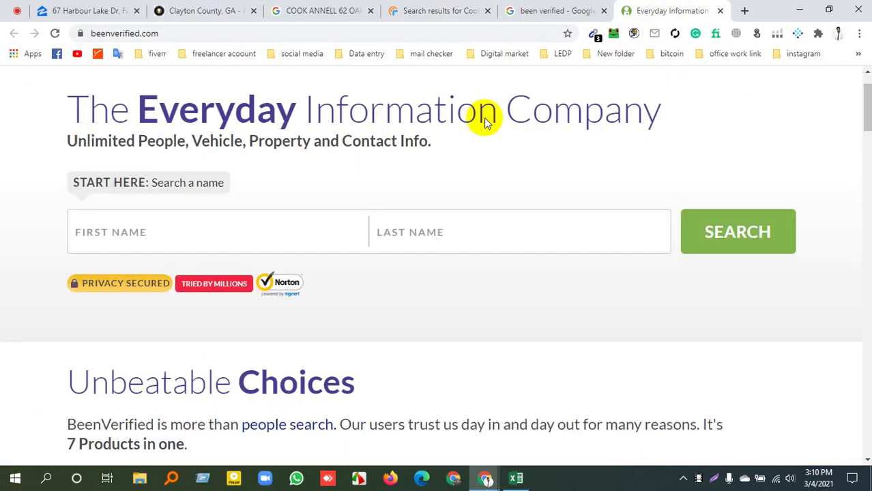
{"action": "key", "text": "ctrl+v"}
{"action": "left_click", "coordinate": [428, 238]}
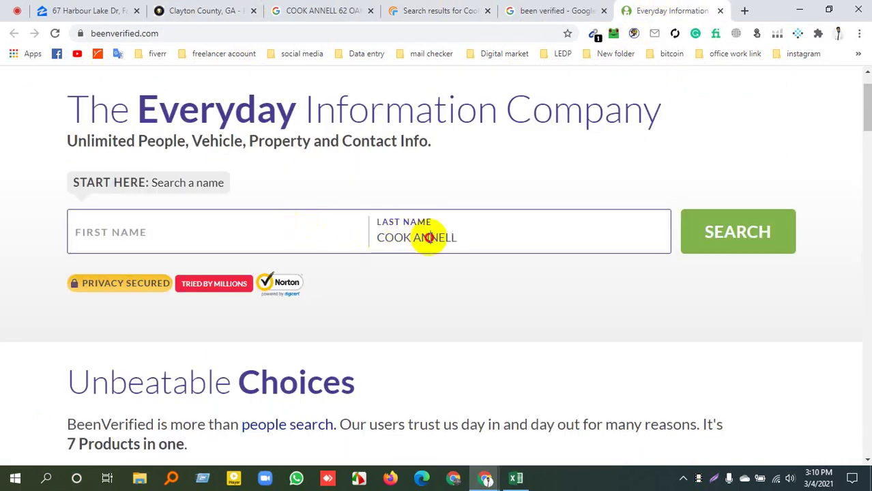
{"action": "key", "text": "BackSpace"}
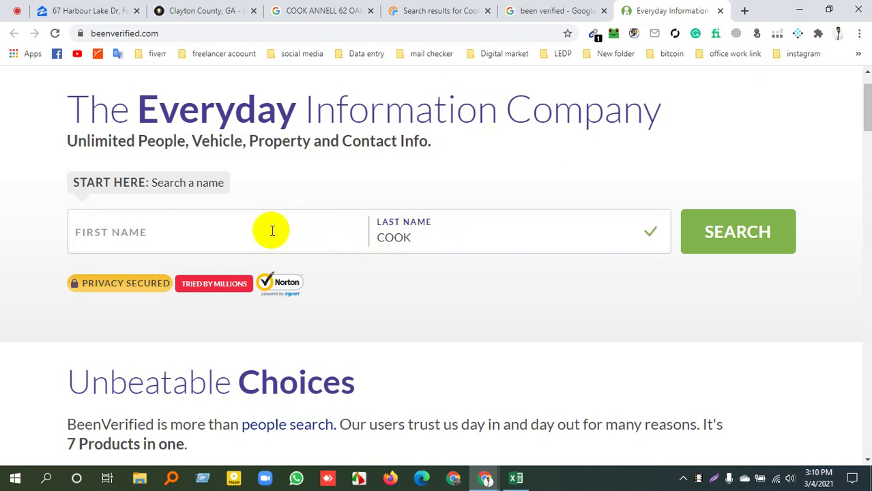
{"action": "left_click", "coordinate": [272, 231]}
{"action": "type", "text": "ANNELL"}
{"action": "left_click", "coordinate": [750, 234]}
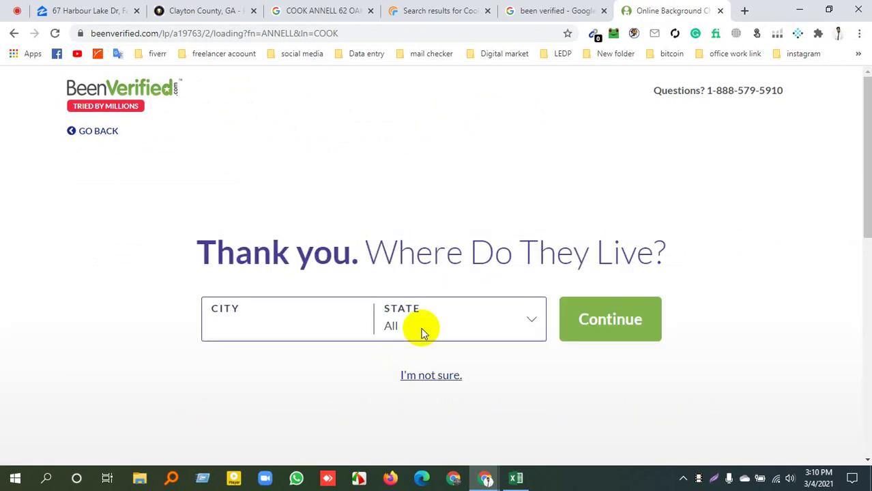
- Submit Georgia as the state and the owner's city, Fayetteville, copied from the property card
{"action": "left_click", "coordinate": [459, 320]}
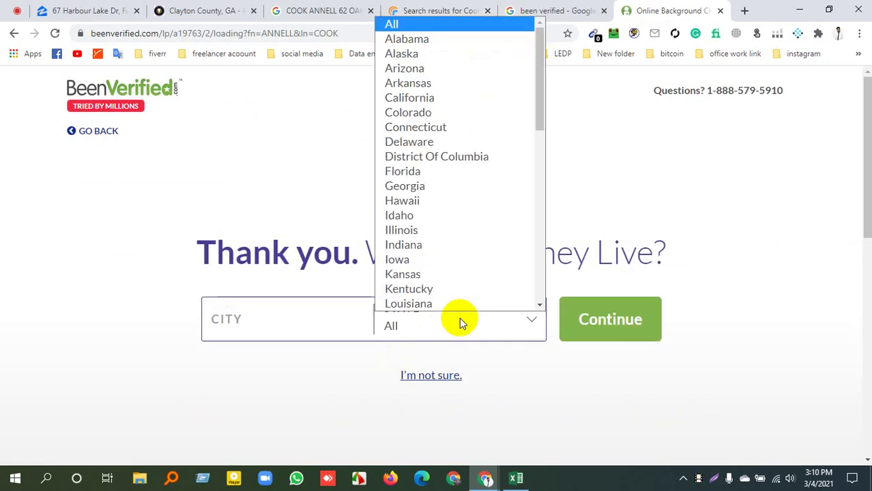
{"action": "left_click", "coordinate": [457, 188]}
{"action": "left_click", "coordinate": [325, 315]}
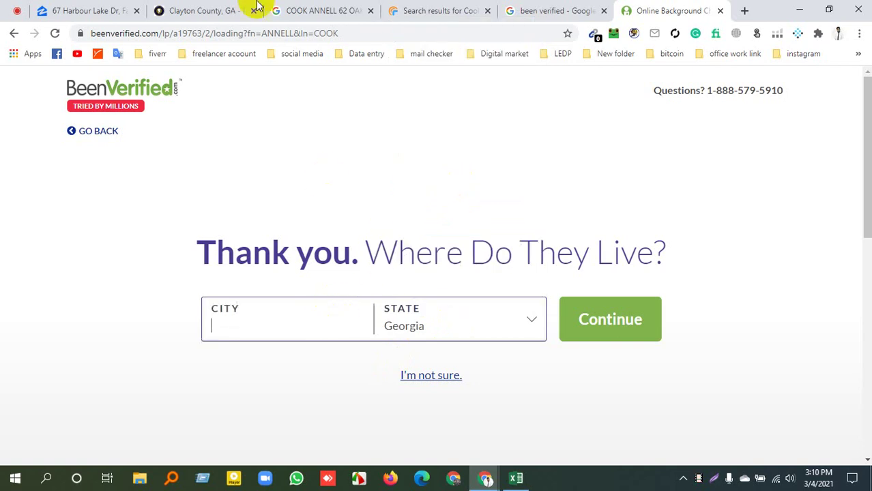
{"action": "left_click", "coordinate": [227, 14]}
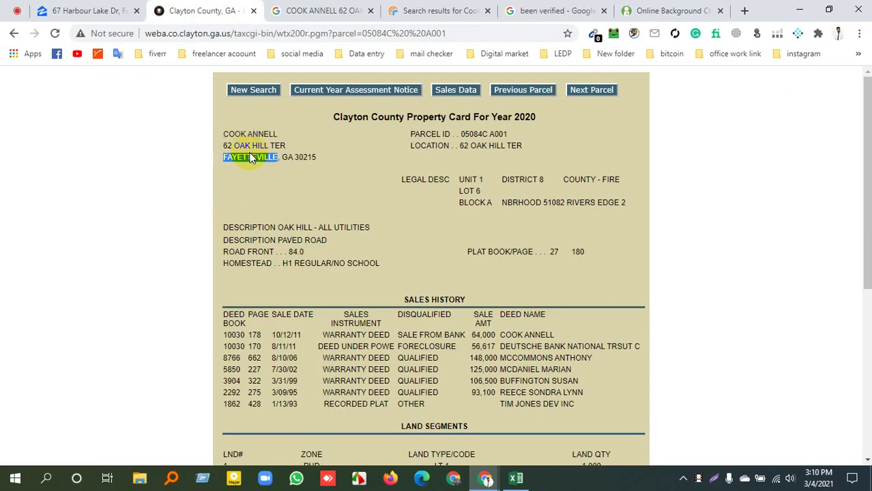
{"action": "left_click", "coordinate": [665, 10]}
{"action": "left_click", "coordinate": [281, 322]}
{"action": "type", "text": "FAYETTEVILLE"}
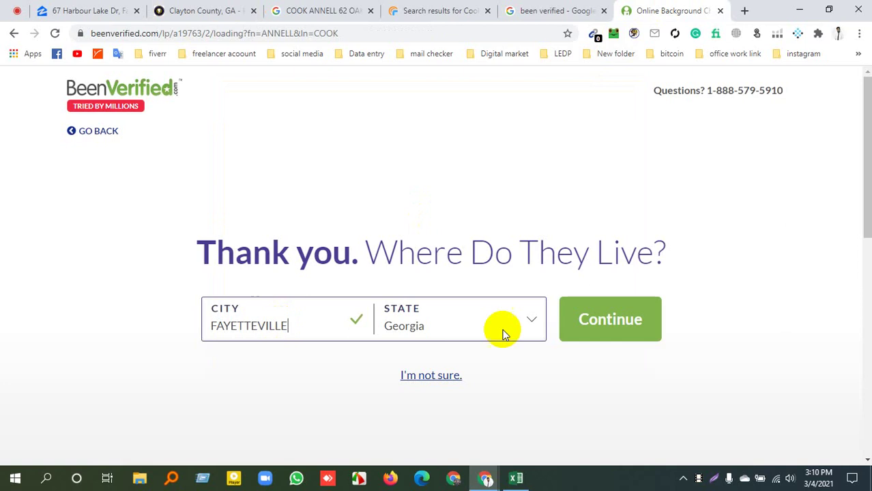
{"action": "left_click", "coordinate": [605, 327]}
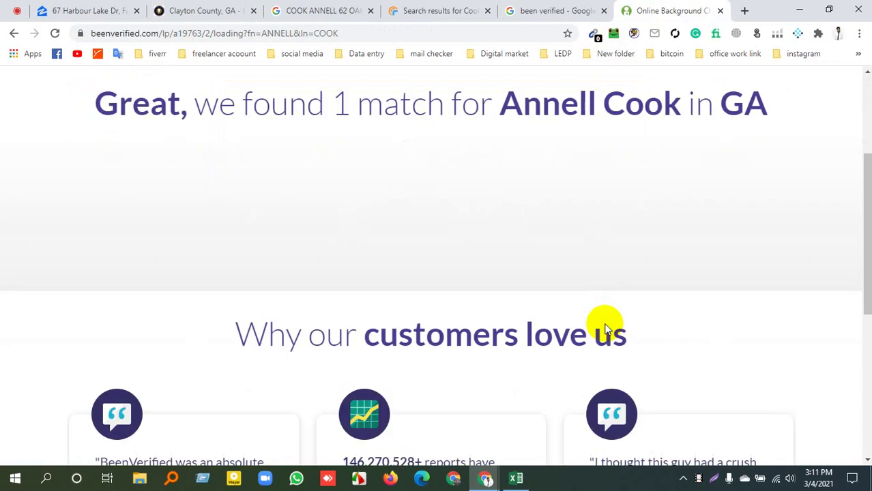
- Choose Contact Info, continue, and accept the FCRA usage terms to start the report
{"action": "scroll", "coordinate": [605, 330], "scroll_direction": "down", "scroll_amount": 5}
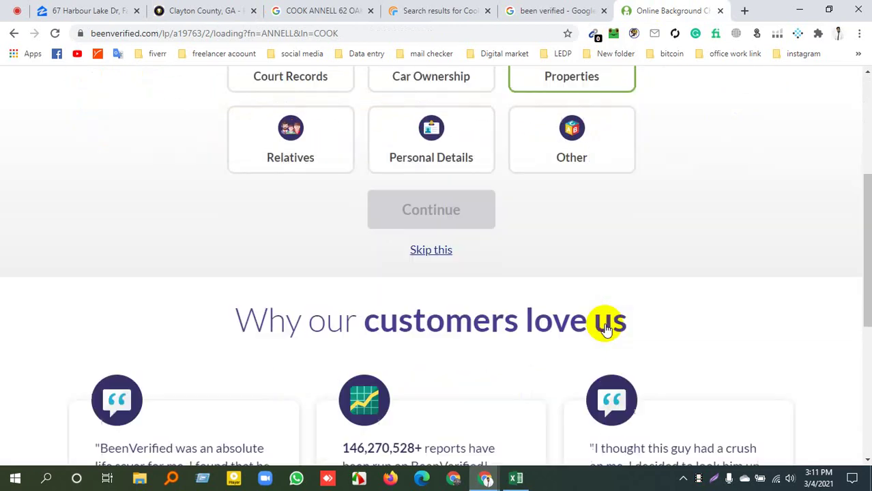
{"action": "scroll", "coordinate": [606, 326], "scroll_direction": "down", "scroll_amount": 3}
{"action": "scroll", "coordinate": [604, 325], "scroll_direction": "up", "scroll_amount": 8}
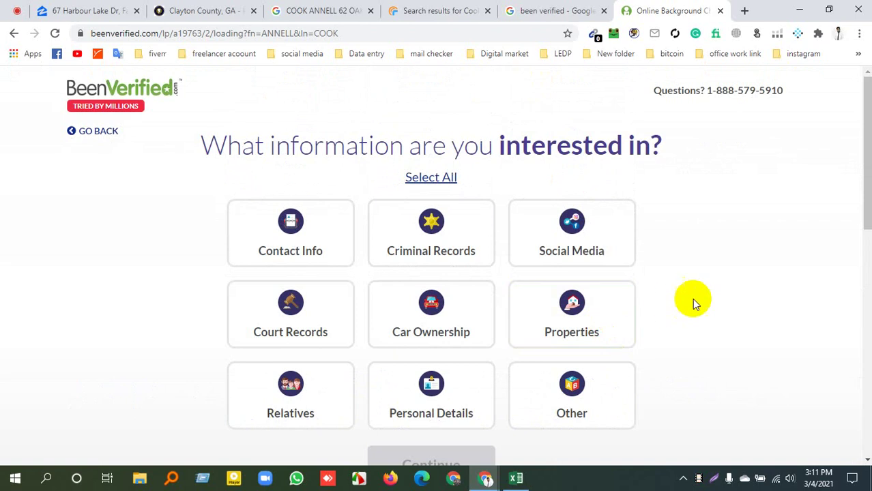
{"action": "left_click", "coordinate": [295, 226]}
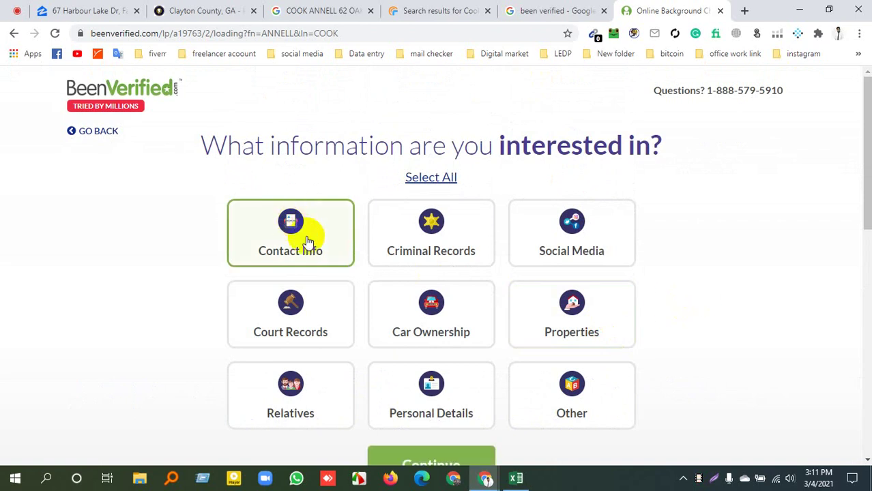
{"action": "scroll", "coordinate": [355, 286], "scroll_direction": "down", "scroll_amount": 2}
{"action": "left_click", "coordinate": [432, 341]}
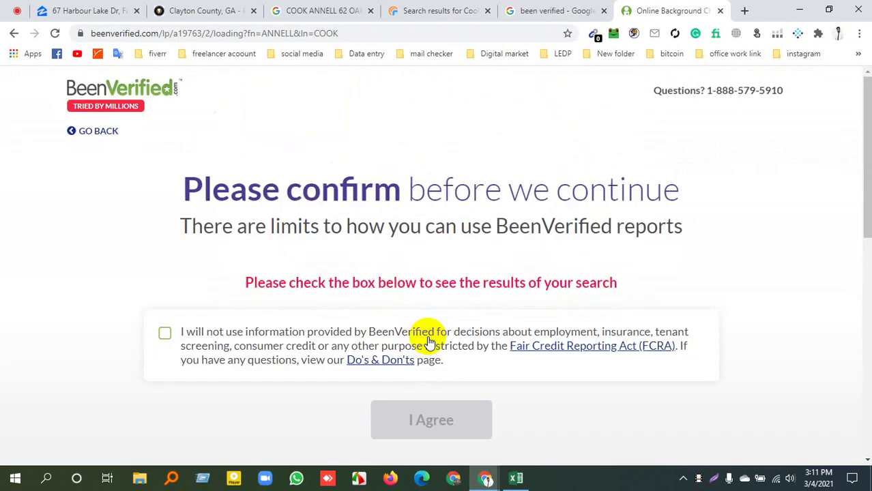
{"action": "left_click", "coordinate": [167, 335]}
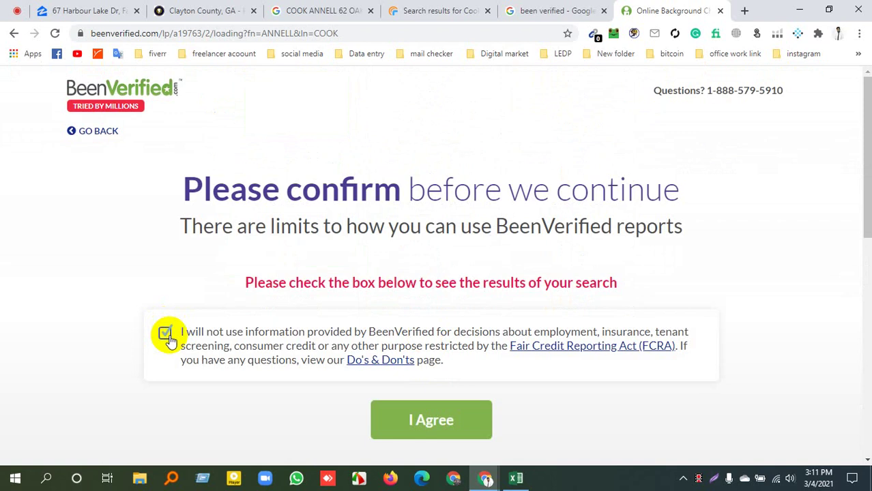
{"action": "left_click", "coordinate": [443, 432]}
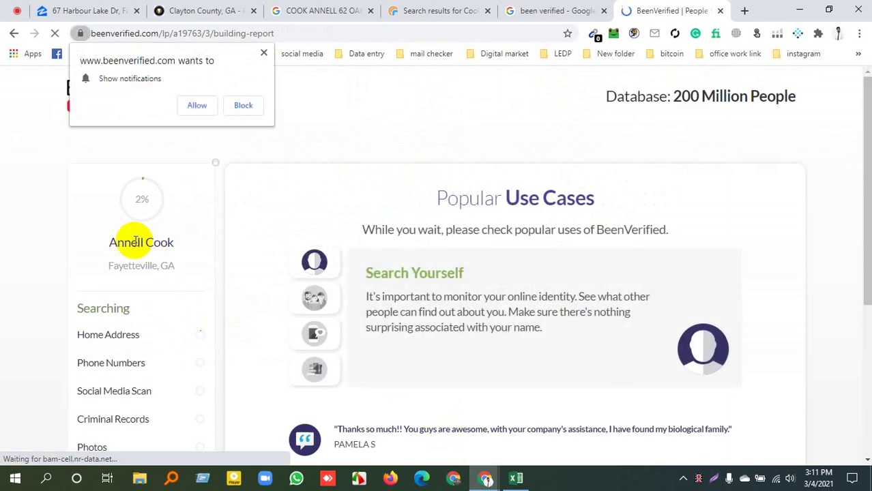
- Dismiss the notification prompt and scroll to the 75% progress ring and Save Results form
{"action": "left_click", "coordinate": [263, 52]}
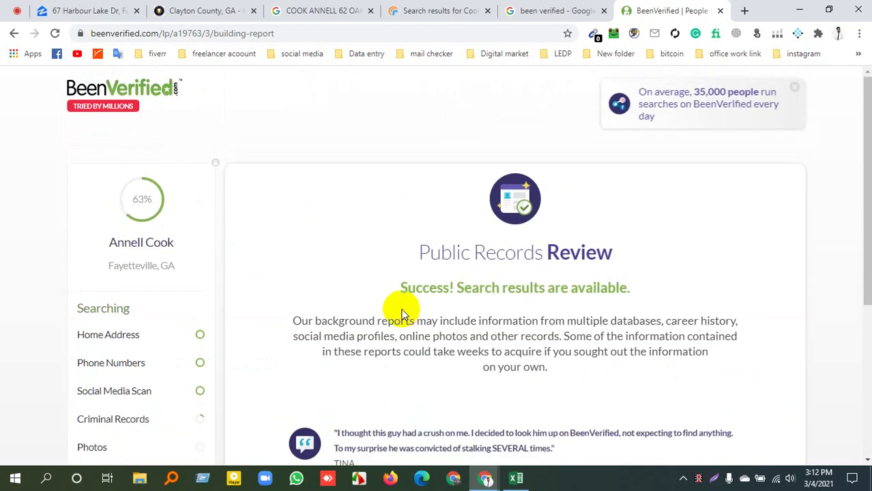
{"action": "scroll", "coordinate": [401, 311], "scroll_direction": "down", "scroll_amount": 2}
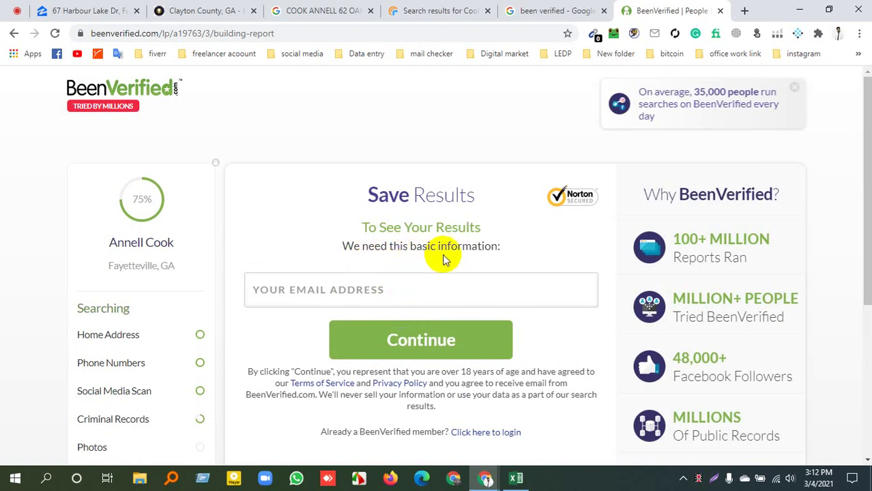
{"action": "scroll", "coordinate": [444, 259], "scroll_direction": "down", "scroll_amount": 3}
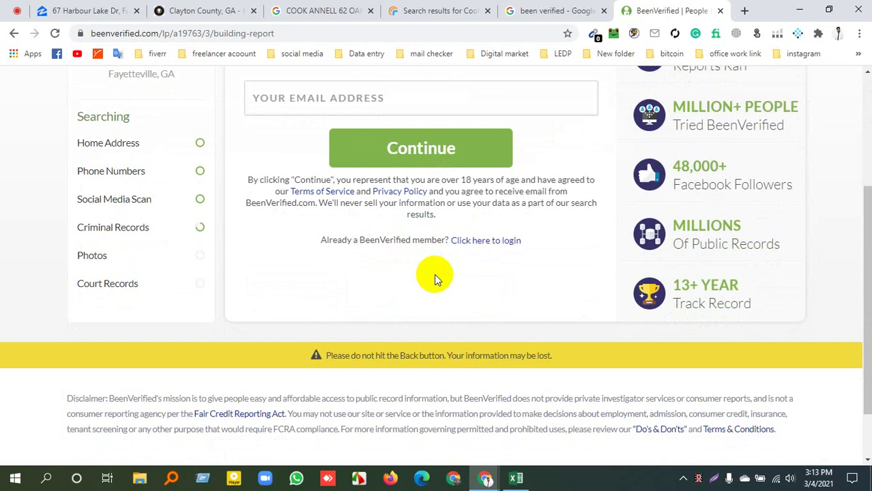
{"action": "scroll", "coordinate": [435, 276], "scroll_direction": "up", "scroll_amount": 3}
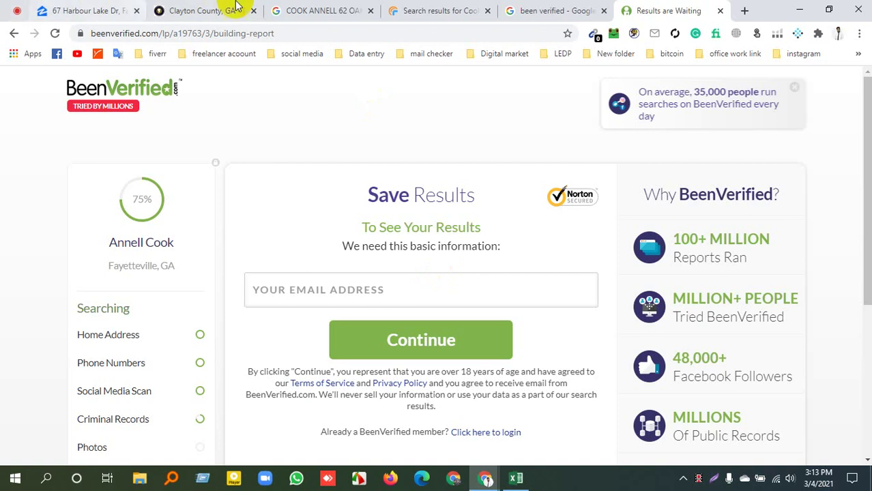
{"action": "left_click", "coordinate": [483, 9]}
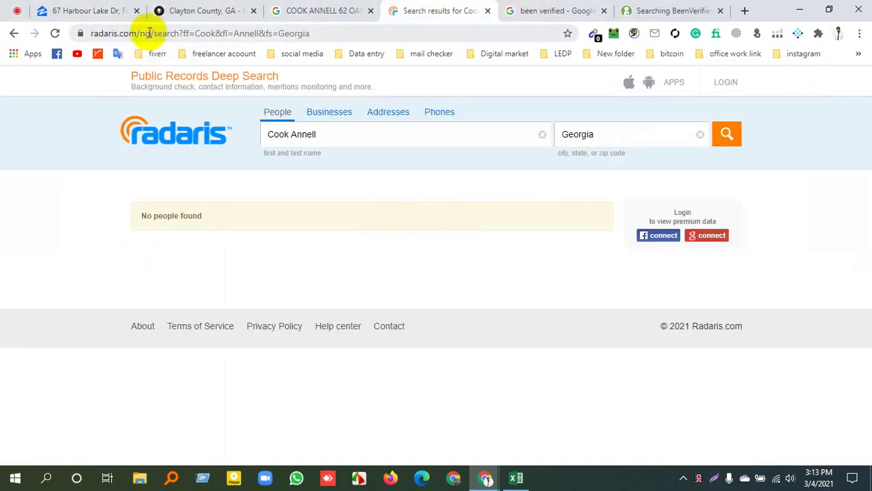
{"action": "left_click", "coordinate": [140, 32]}
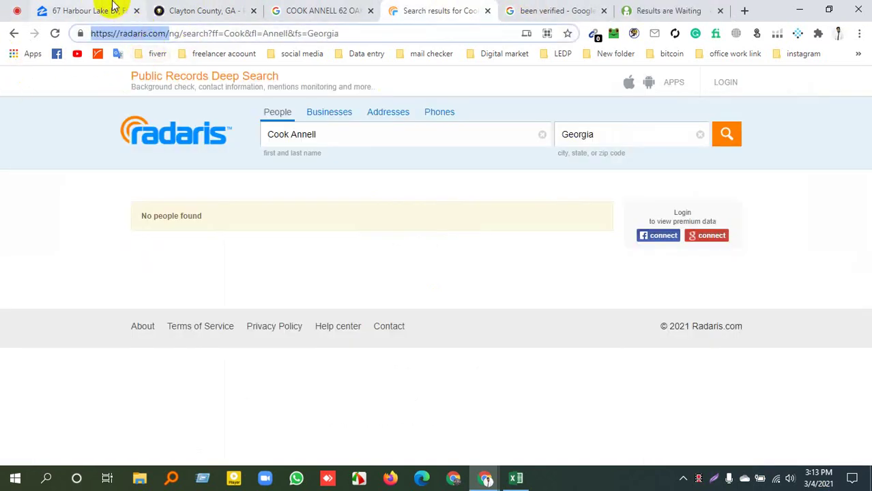
{"action": "left_click", "coordinate": [110, 10]}
{"action": "left_click", "coordinate": [15, 10]}
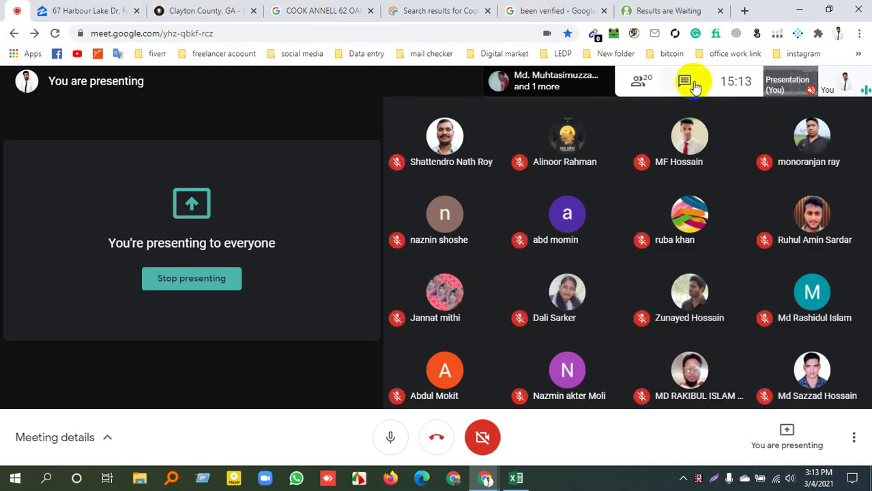
{"action": "left_click", "coordinate": [694, 88]}
{"action": "left_click", "coordinate": [752, 379]}
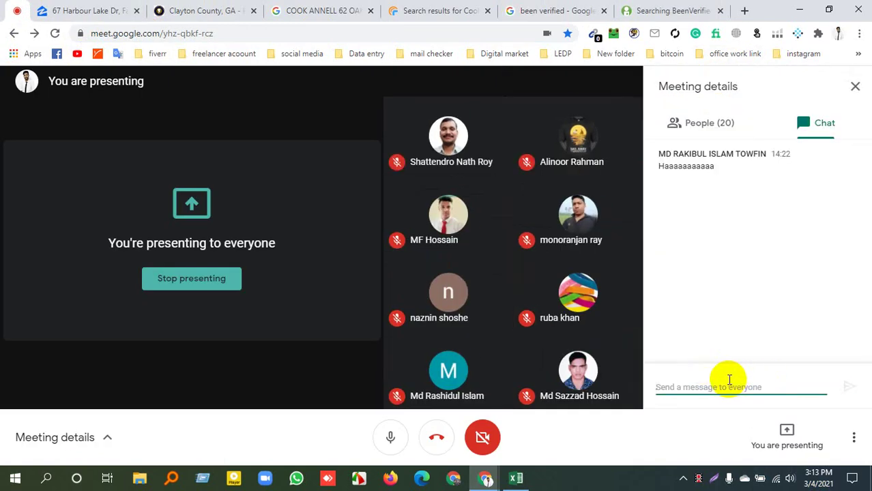
{"action": "type", "text": "https://radaris.com/"}
{"action": "key", "text": "Return"}
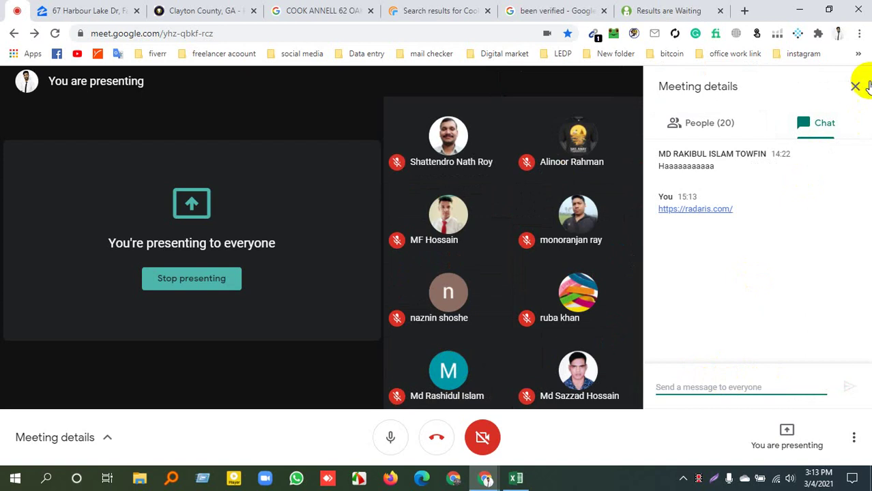
{"action": "left_click", "coordinate": [856, 87]}
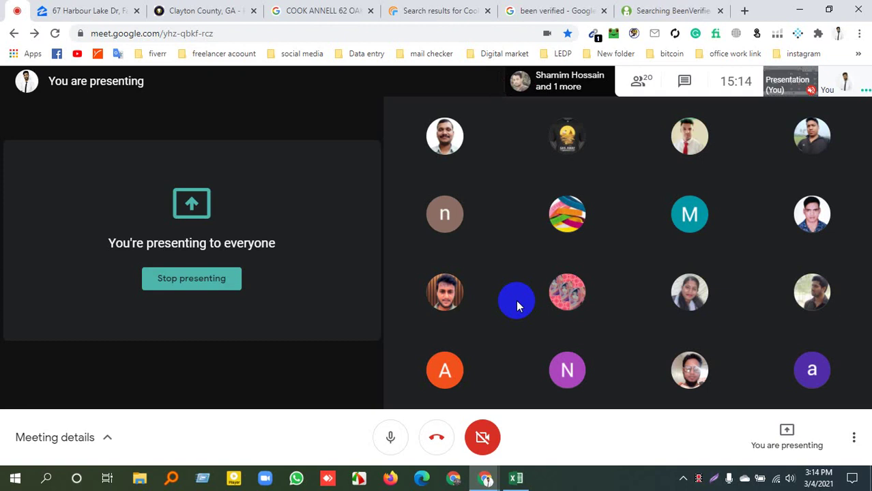
{"action": "left_click", "coordinate": [233, 9]}
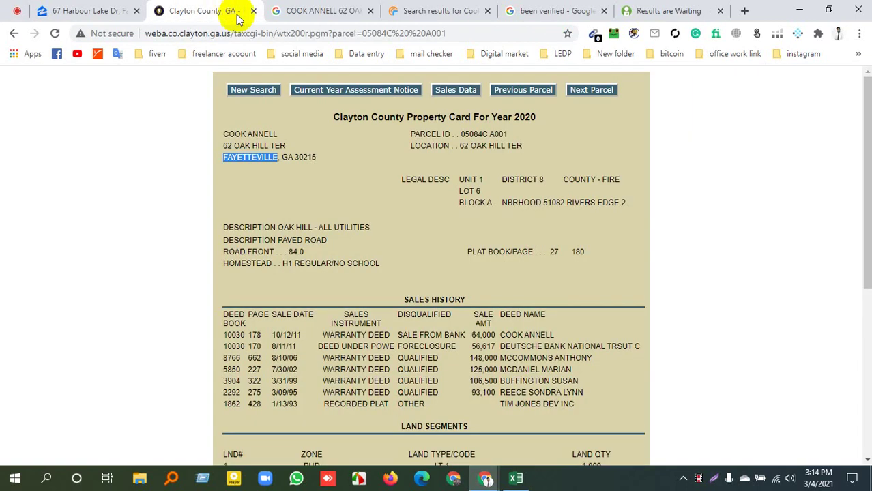
{"action": "scroll", "coordinate": [515, 217], "scroll_direction": "down", "scroll_amount": 5}
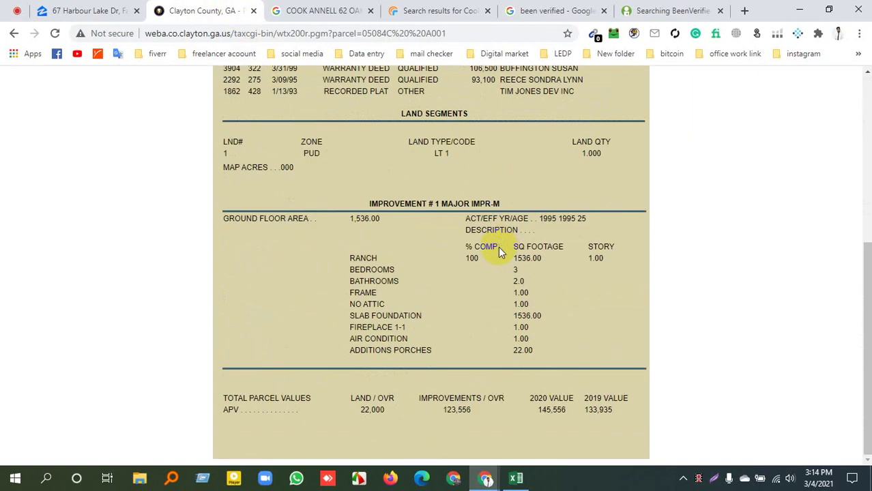
{"action": "scroll", "coordinate": [498, 249], "scroll_direction": "up", "scroll_amount": 4}
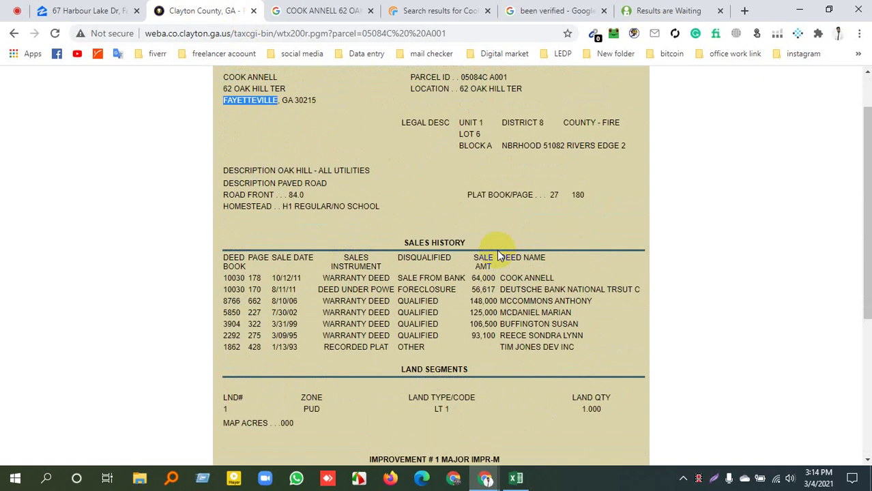
{"action": "scroll", "coordinate": [498, 255], "scroll_direction": "up", "scroll_amount": 1}
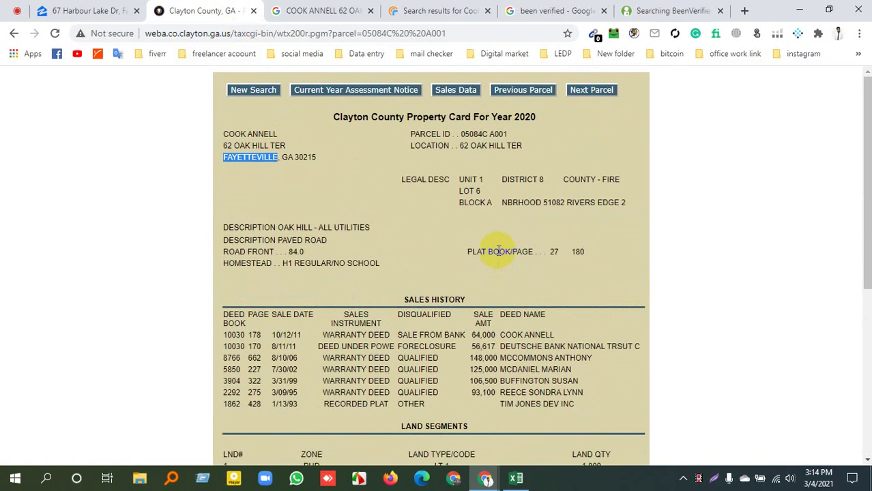
{"action": "scroll", "coordinate": [505, 225], "scroll_direction": "down", "scroll_amount": 2}
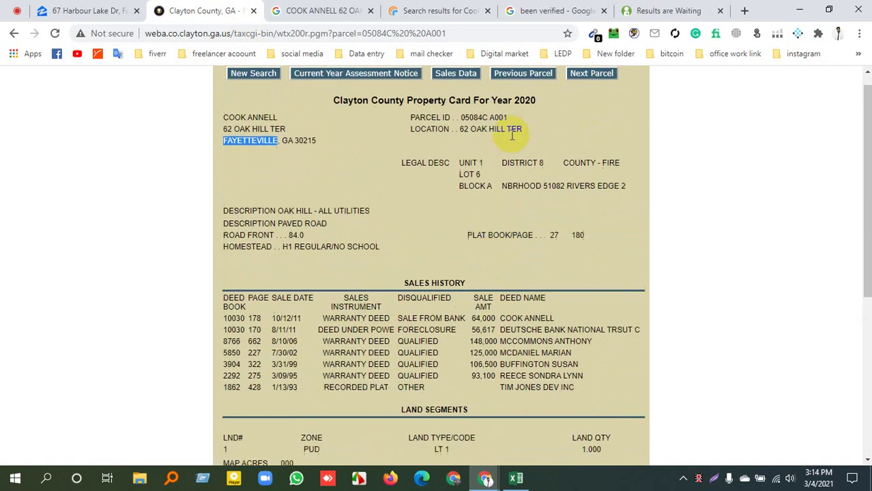
{"action": "scroll", "coordinate": [477, 157], "scroll_direction": "up", "scroll_amount": 2}
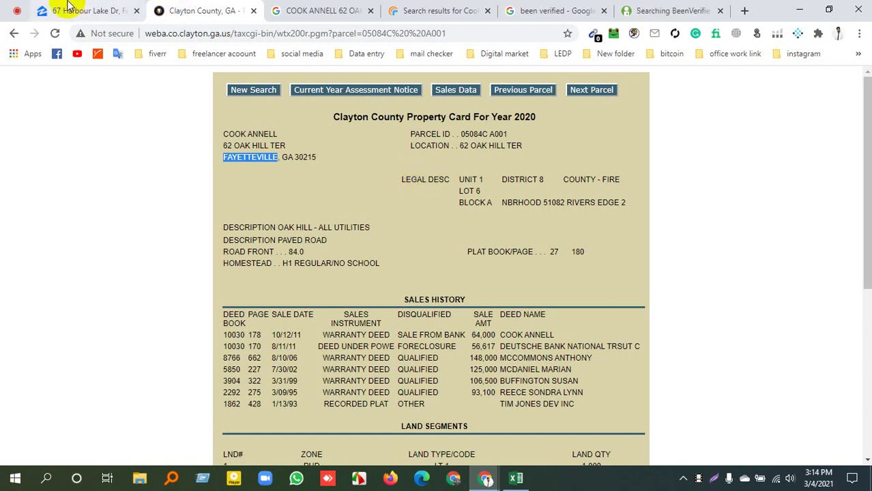
{"action": "left_click", "coordinate": [17, 10]}
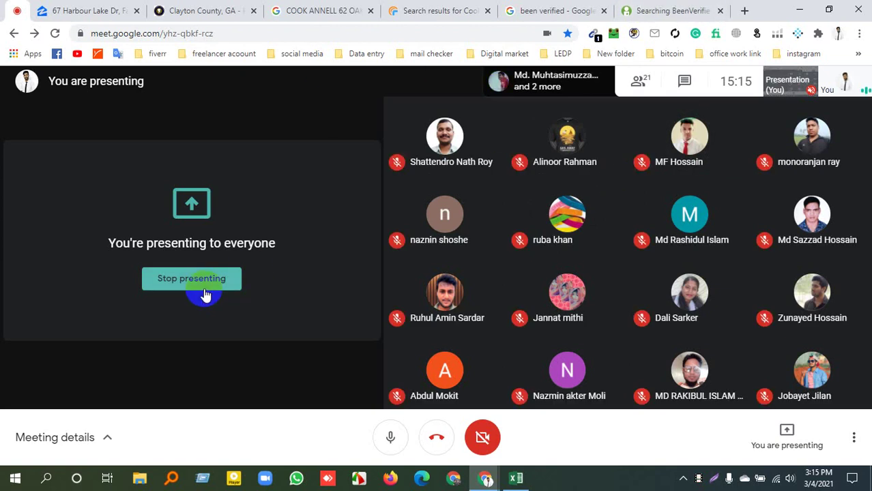
- Stop presenting, then choose Present now > Your entire screen
{"action": "left_click", "coordinate": [195, 287]}
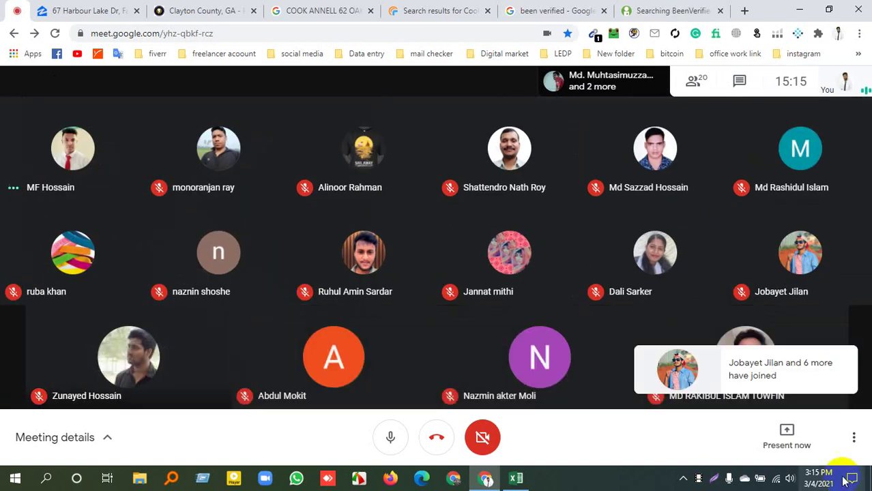
{"action": "left_click", "coordinate": [786, 435]}
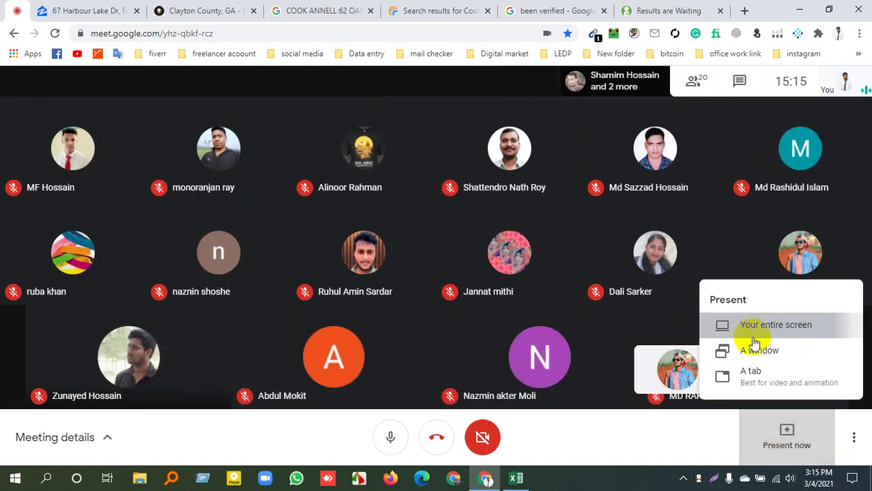
{"action": "left_click", "coordinate": [750, 330]}
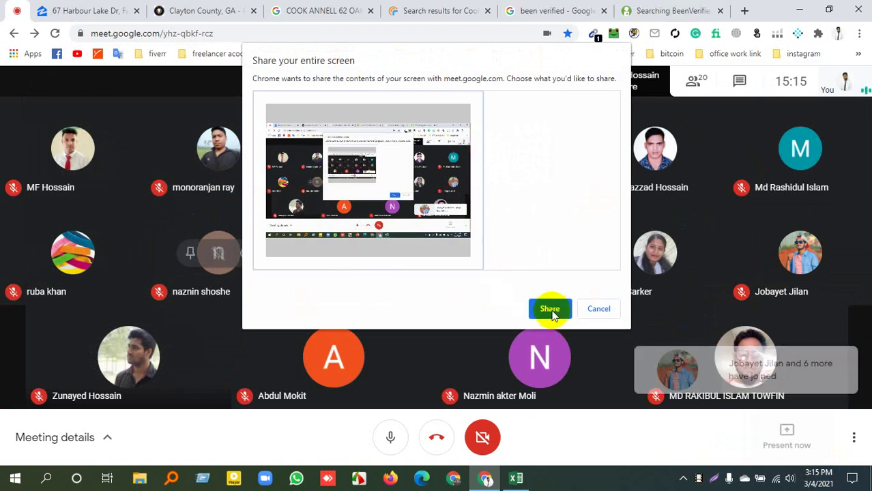
- Share the entire screen and close the Clayton County, Google, Radaris, BeenVerified and Zillow tabs
{"action": "left_click", "coordinate": [550, 308]}
{"action": "left_click", "coordinate": [235, 21]}
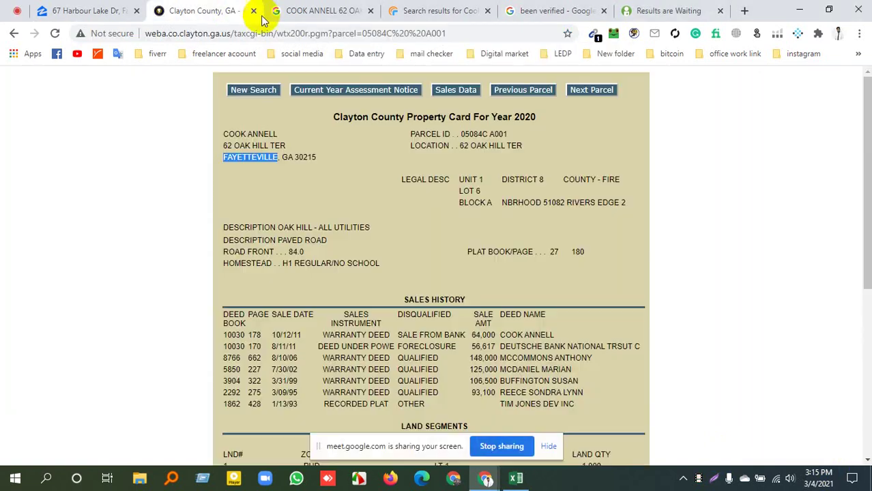
{"action": "left_click", "coordinate": [253, 11]}
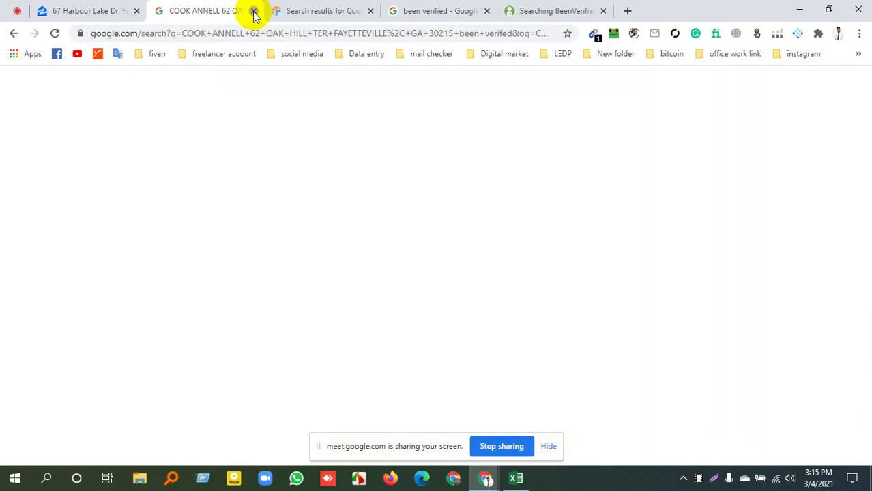
{"action": "left_click", "coordinate": [253, 12]}
{"action": "left_click", "coordinate": [253, 12]}
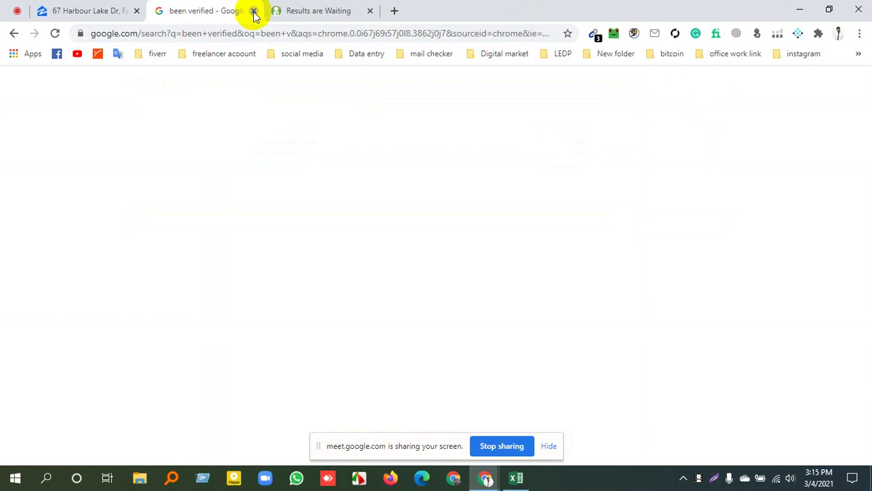
{"action": "left_click", "coordinate": [253, 12]}
{"action": "left_click", "coordinate": [253, 11]}
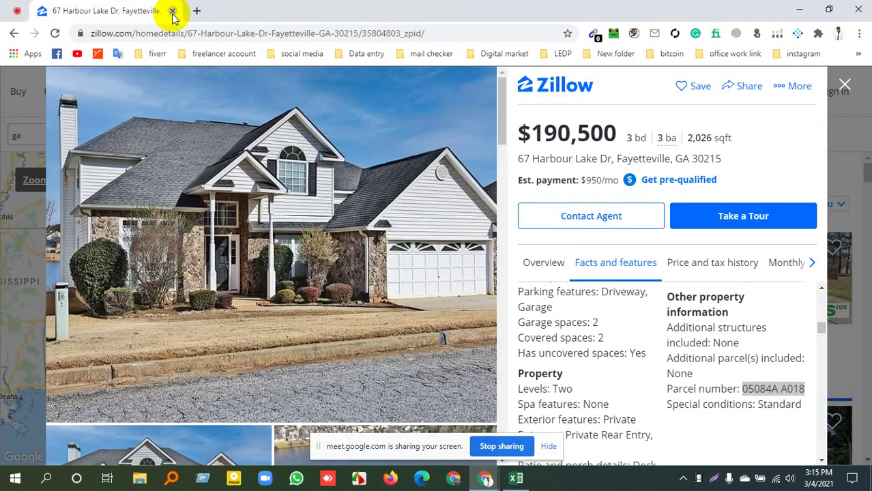
{"action": "left_click", "coordinate": [173, 11]}
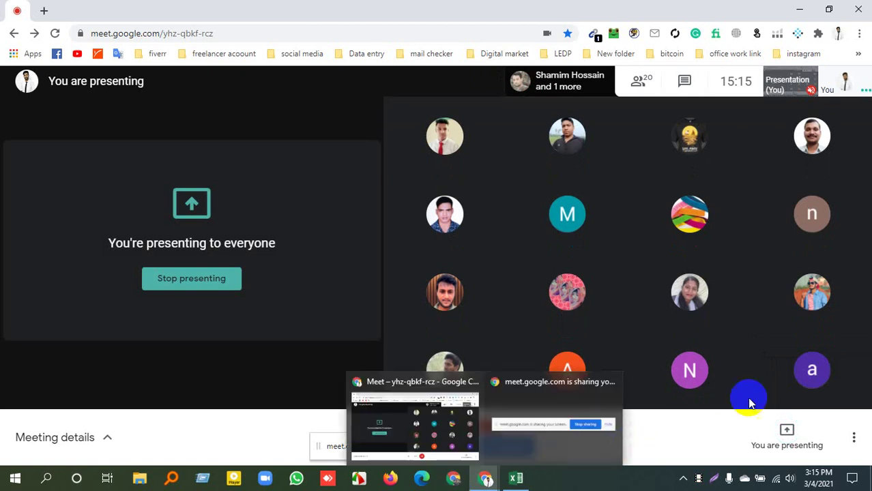
{"action": "left_click", "coordinate": [664, 86]}
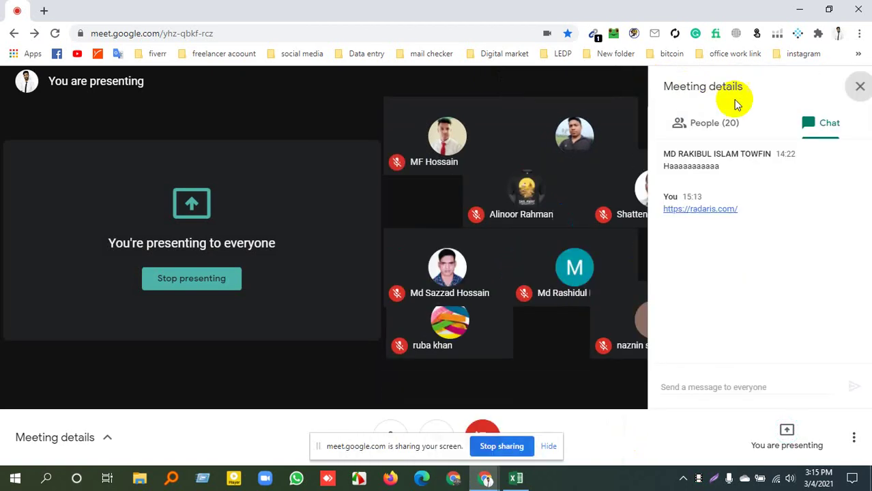
{"action": "left_click", "coordinate": [852, 87]}
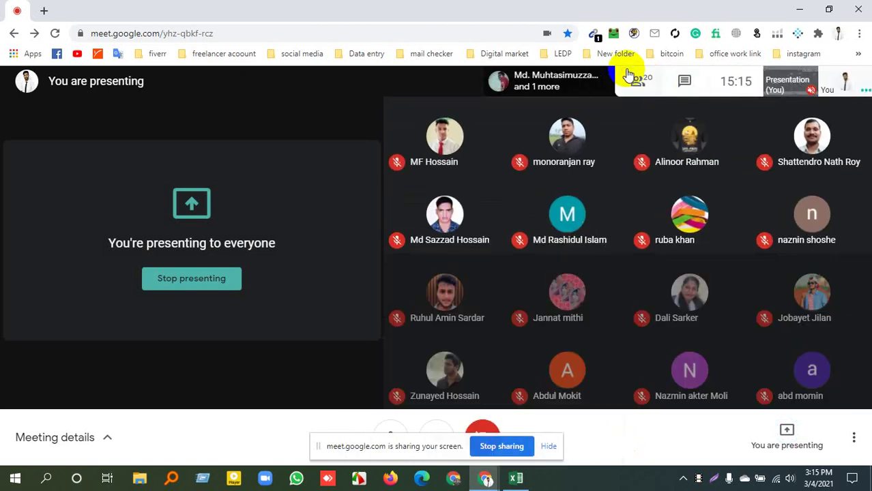
{"action": "left_click", "coordinate": [638, 80]}
{"action": "scroll", "coordinate": [750, 252], "scroll_direction": "down", "scroll_amount": 7}
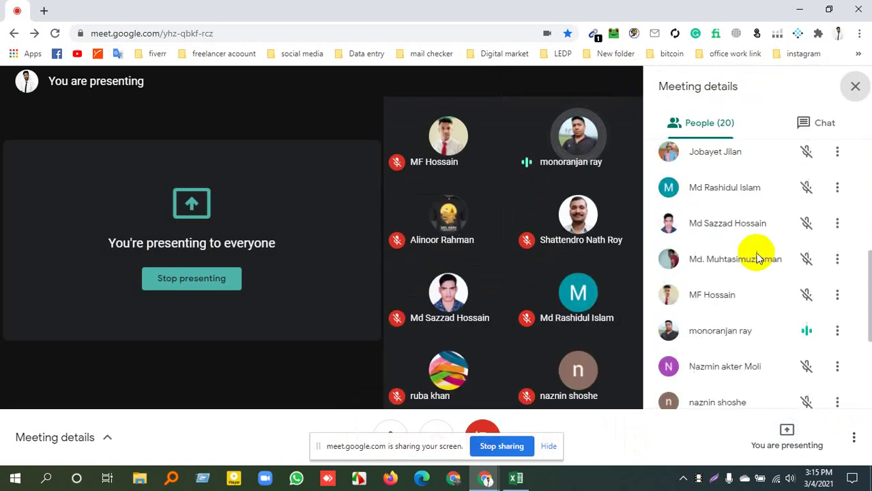
{"action": "scroll", "coordinate": [757, 256], "scroll_direction": "up", "scroll_amount": 7}
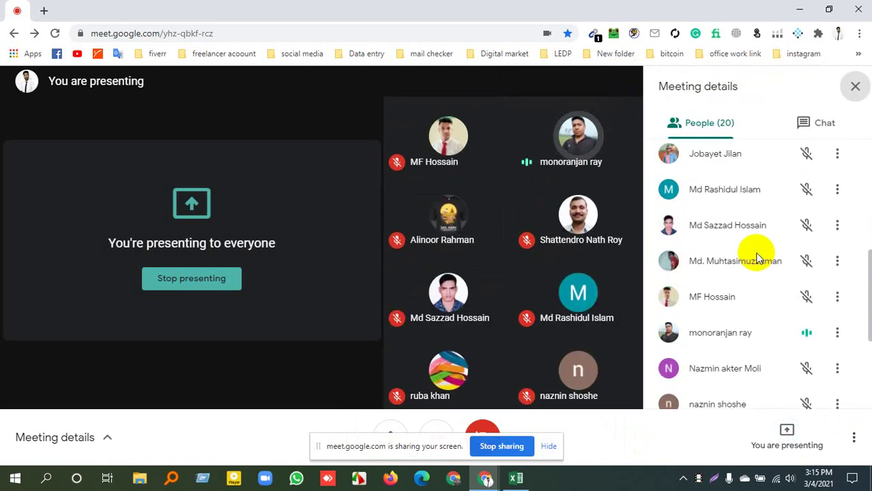
{"action": "scroll", "coordinate": [758, 257], "scroll_direction": "up", "scroll_amount": 2}
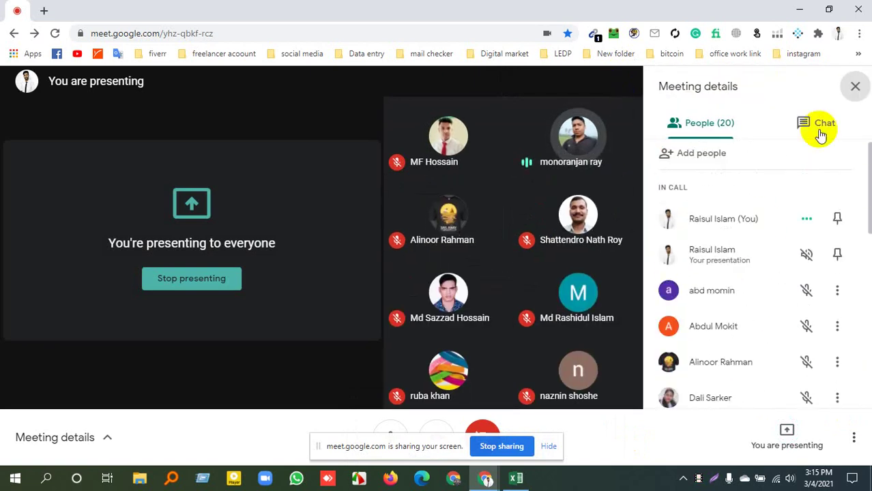
{"action": "left_click", "coordinate": [854, 87]}
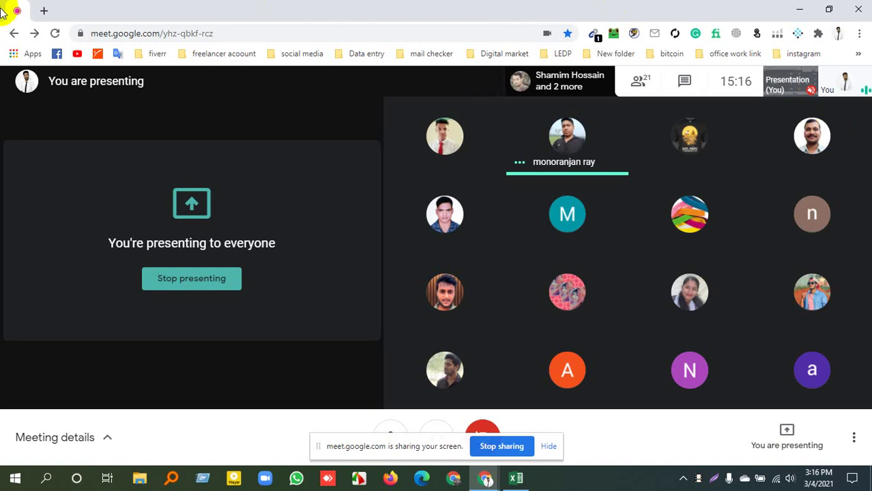
- Open browsec.com from the Browsec extension menu and Google 'browsec extension' in a new tab
{"action": "left_click", "coordinate": [44, 10]}
{"action": "right_click", "coordinate": [736, 34]}
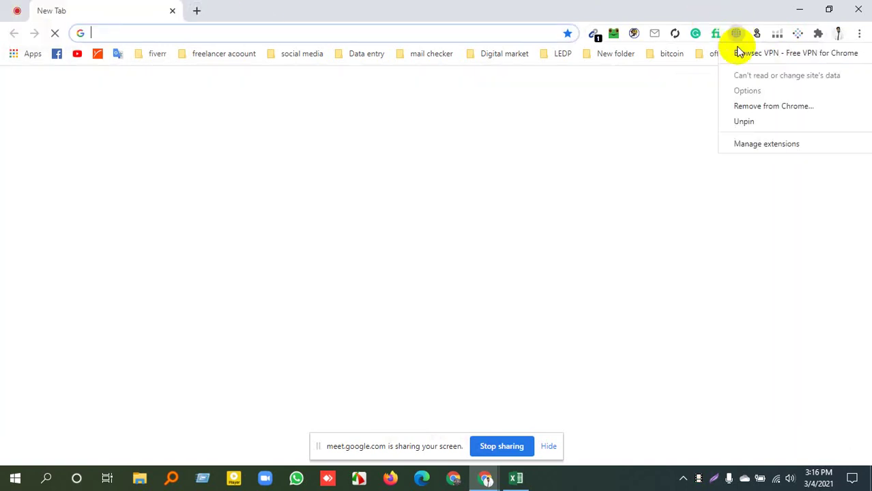
{"action": "left_click", "coordinate": [741, 52]}
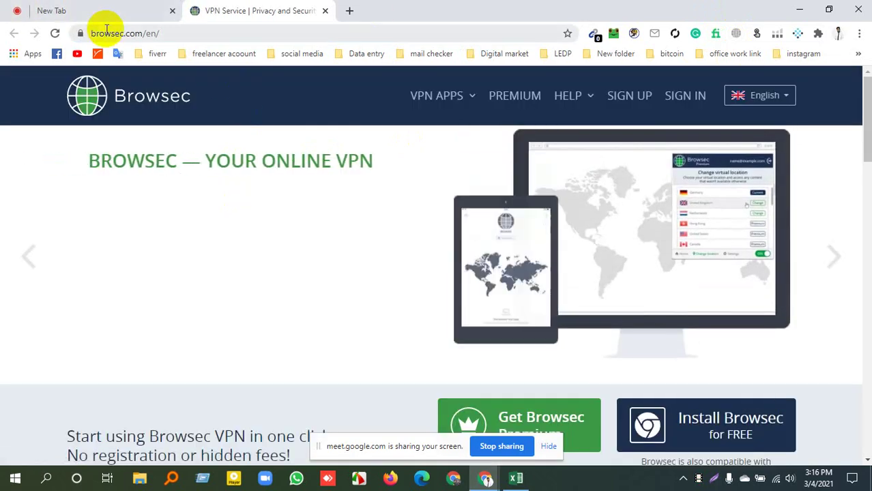
{"action": "double_click", "coordinate": [111, 31]}
{"action": "key", "text": "ctrl+c"}
{"action": "left_click", "coordinate": [92, 6]}
{"action": "key", "text": "ctrl+v"}
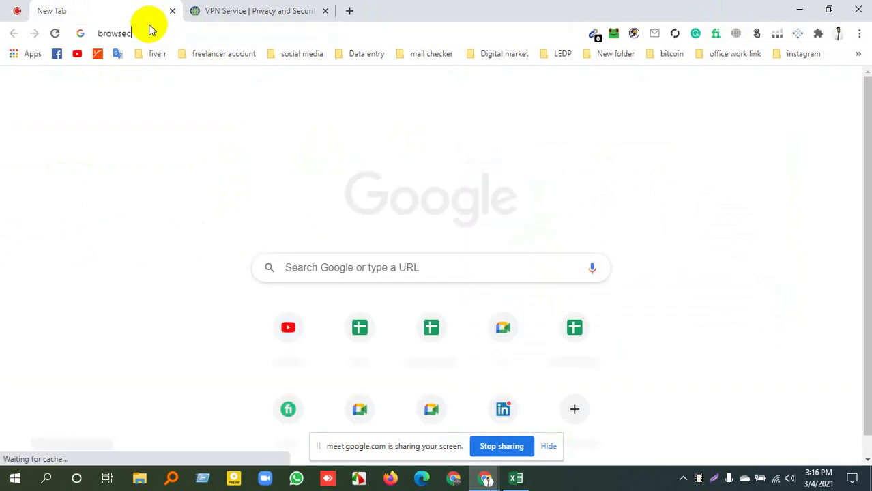
{"action": "type", "text": "ex"}
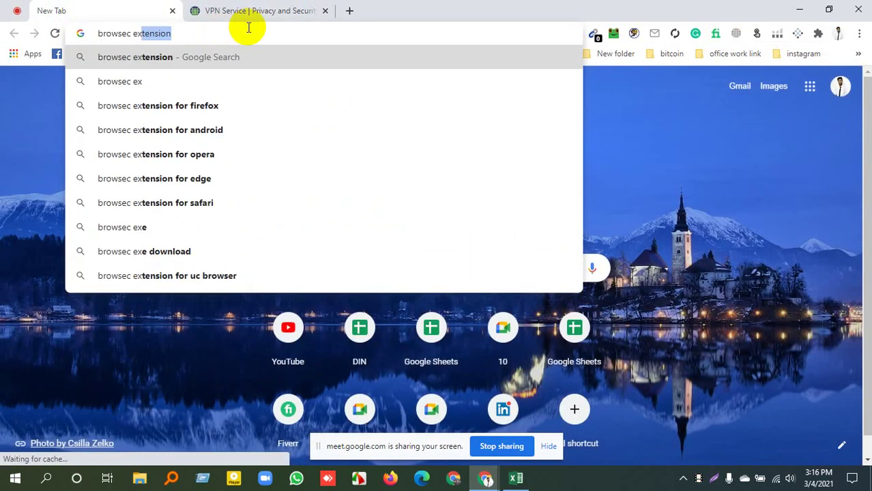
{"action": "key", "text": "Return"}
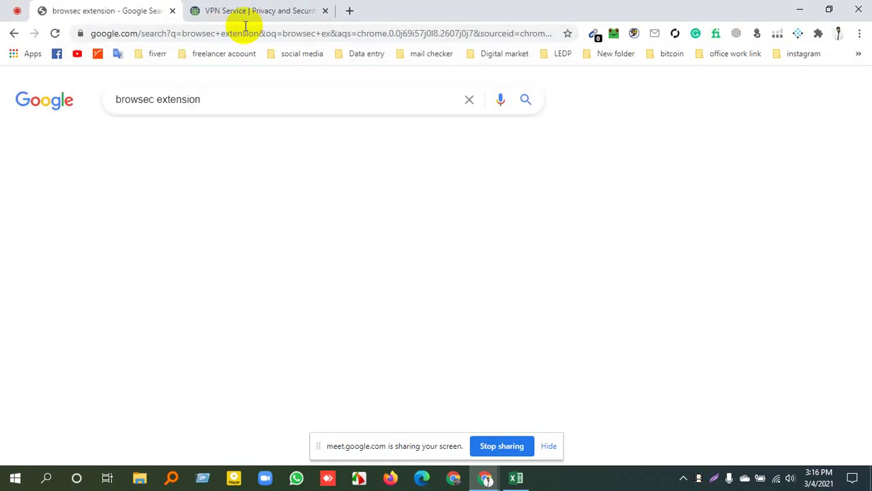
- Open the Browsec VPN Chrome Web Store result in a new tab, closing a stray image-results tab
{"action": "scroll", "coordinate": [235, 193], "scroll_direction": "down", "scroll_amount": 3}
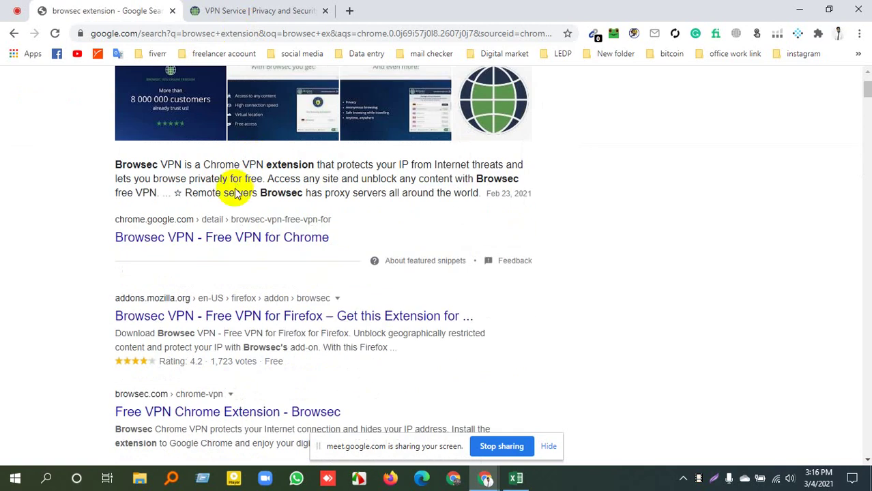
{"action": "left_click", "coordinate": [253, 244]}
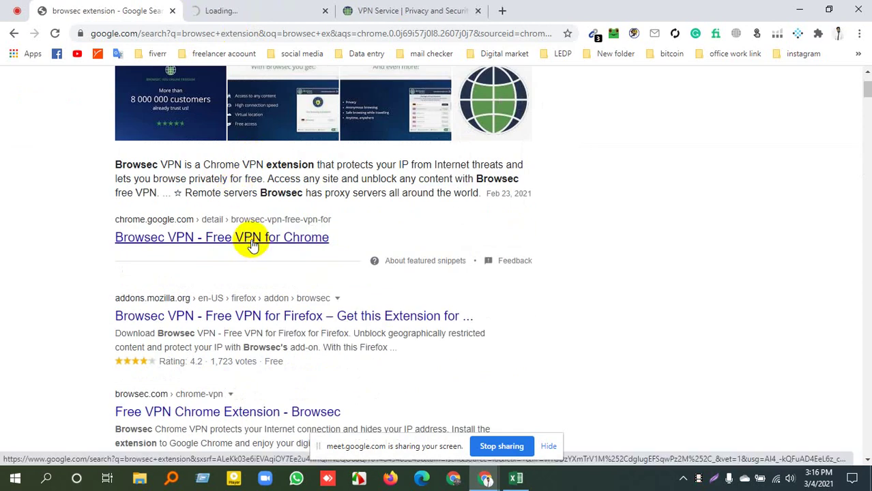
{"action": "left_click", "coordinate": [286, 10]}
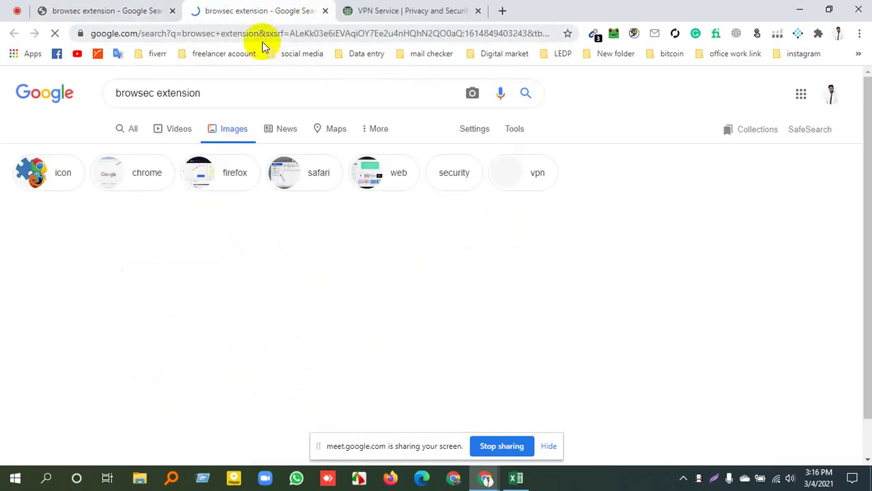
{"action": "left_click", "coordinate": [269, 33]}
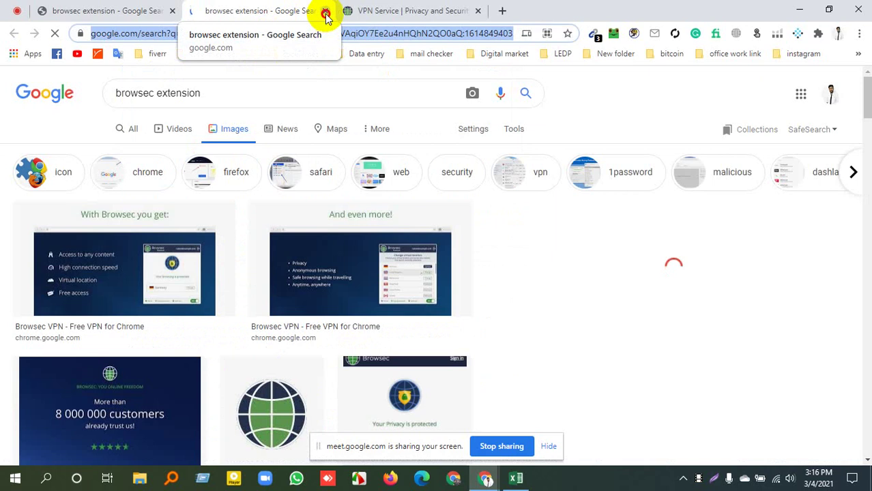
{"action": "left_click", "coordinate": [326, 11]}
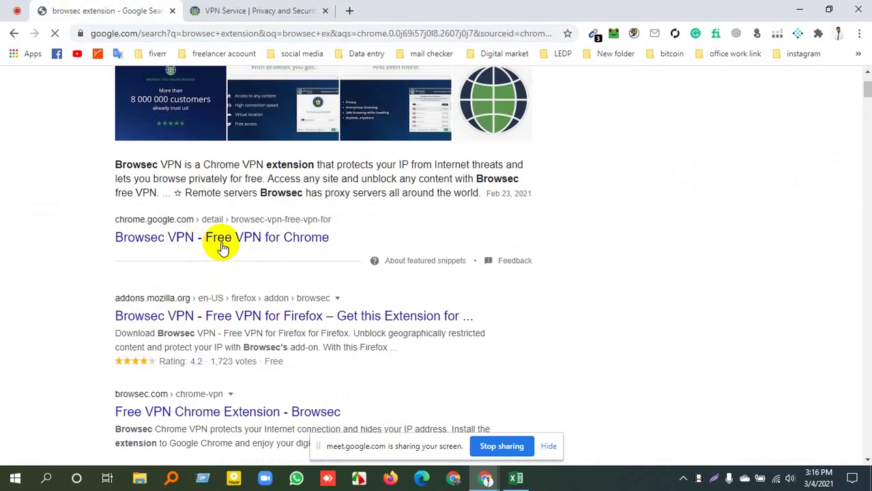
{"action": "left_click", "coordinate": [225, 237]}
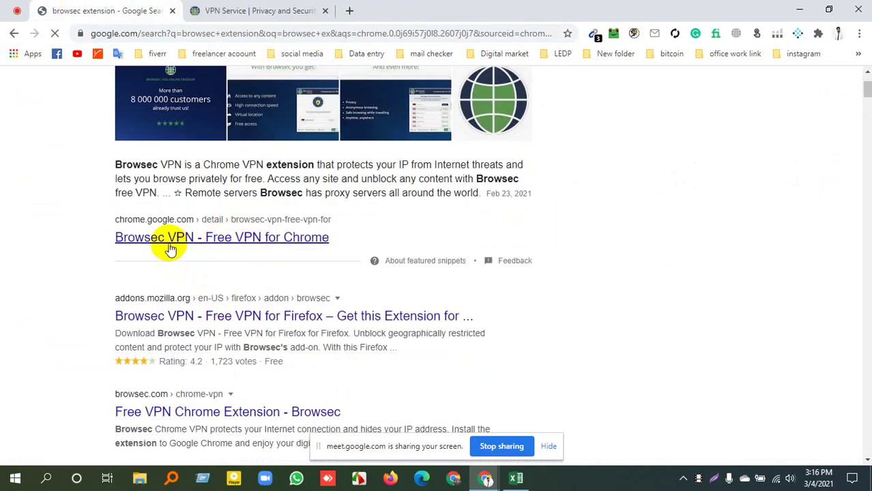
{"action": "right_click", "coordinate": [270, 240]}
{"action": "left_click", "coordinate": [273, 243]}
- Copy the Browsec VPN Web Store page address and post it in the Meet chat
{"action": "left_click", "coordinate": [260, 11]}
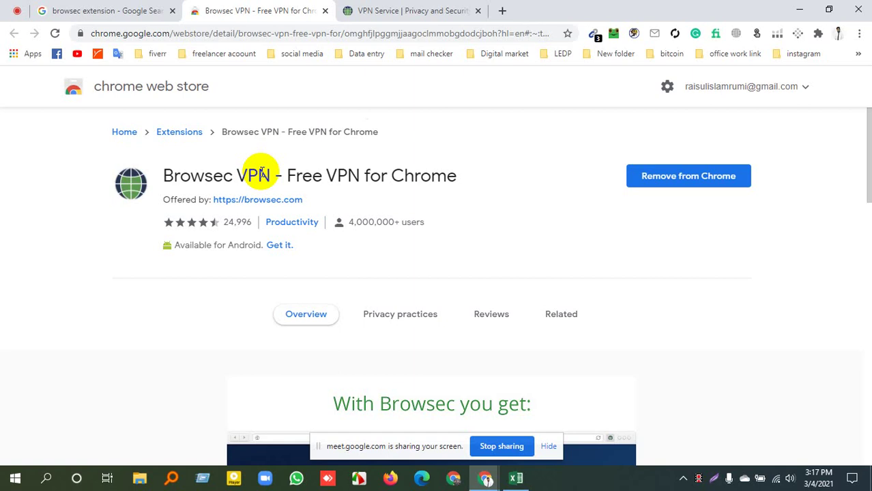
{"action": "left_click", "coordinate": [278, 33]}
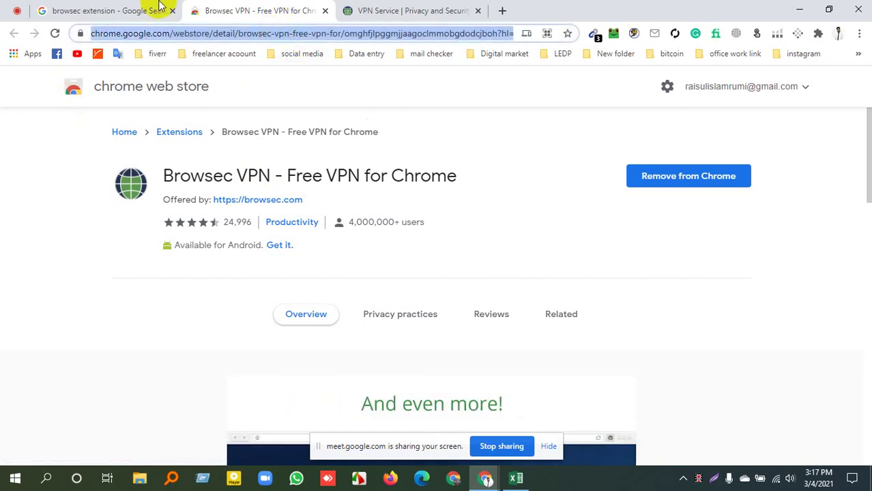
{"action": "left_click", "coordinate": [16, 10]}
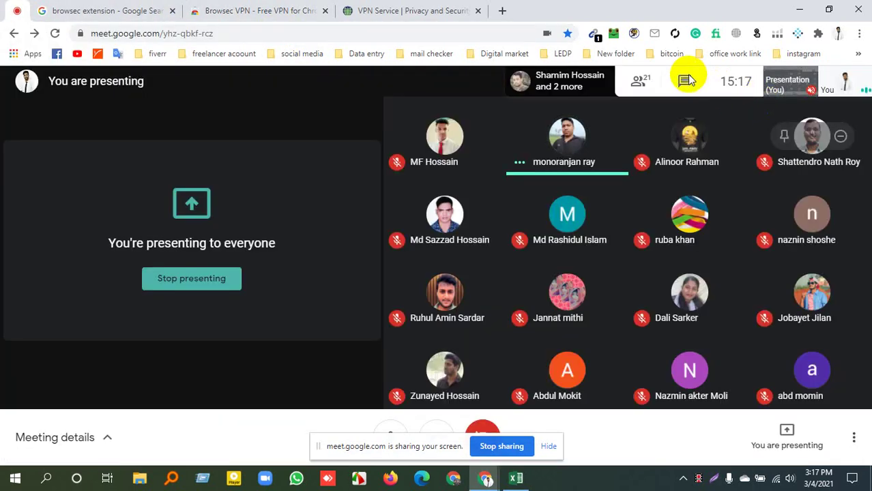
{"action": "left_click", "coordinate": [686, 80]}
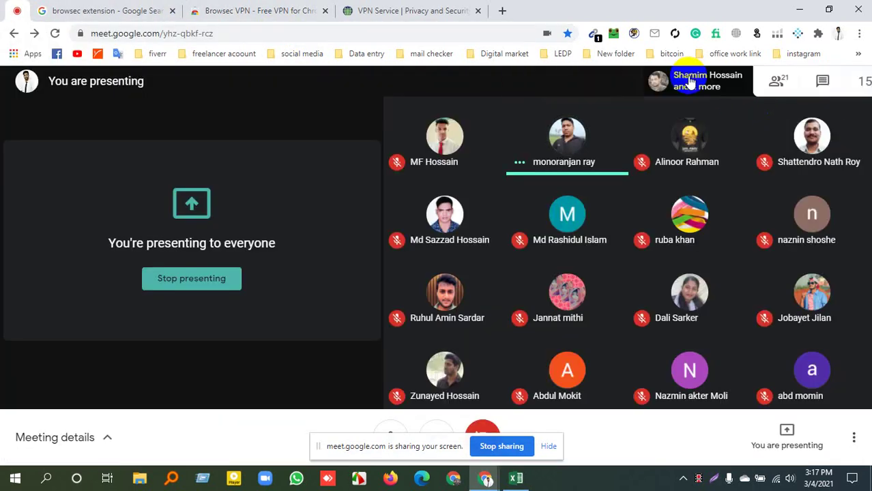
{"action": "key", "text": "ctrl+v"}
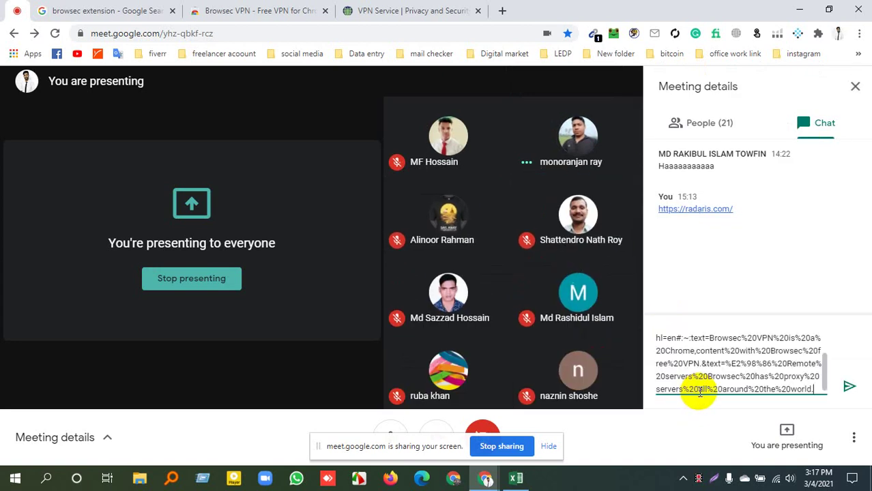
{"action": "key", "text": "Return"}
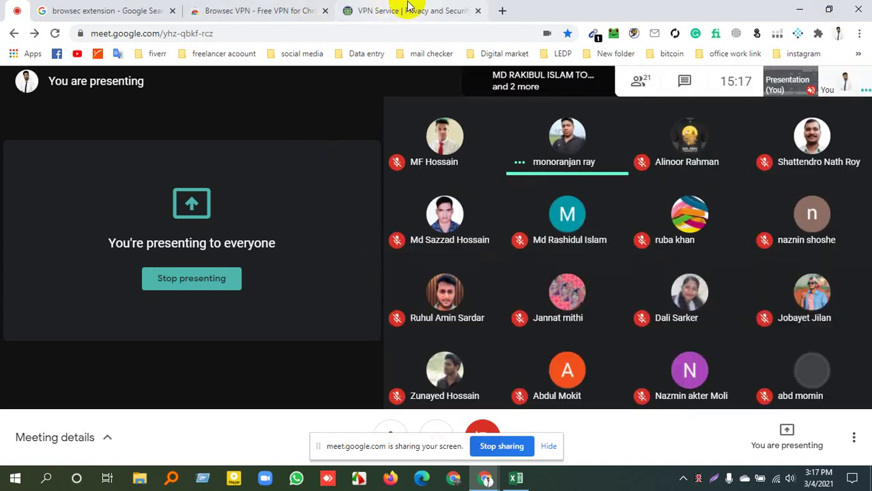
{"action": "left_click", "coordinate": [91, 10]}
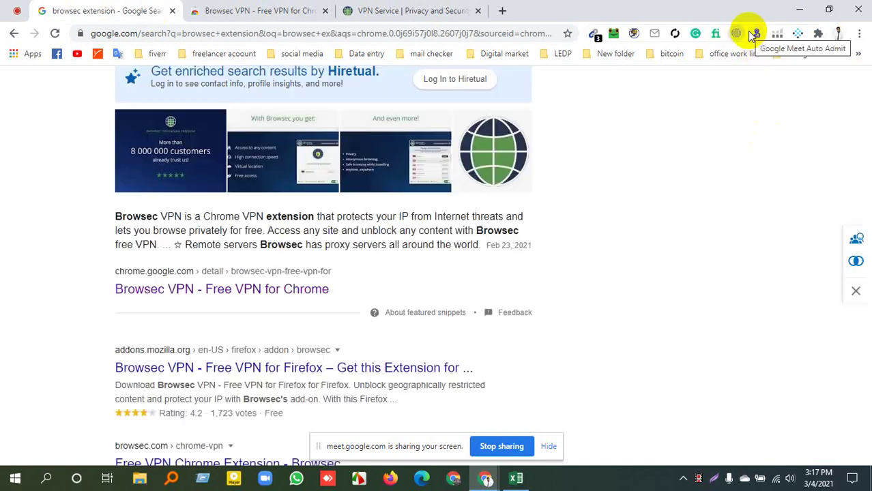
- Turn Browsec protection on, switch its location to United States, then turn protection off
{"action": "left_click", "coordinate": [750, 33]}
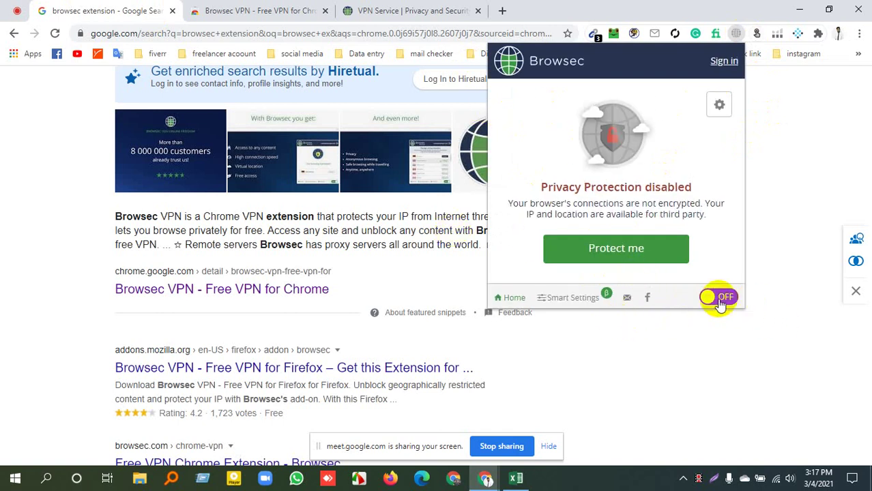
{"action": "left_click", "coordinate": [719, 298]}
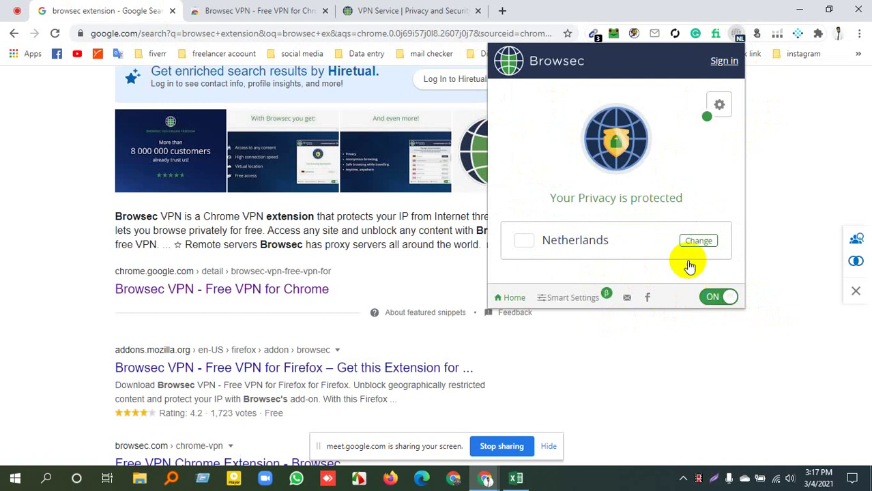
{"action": "left_click", "coordinate": [669, 245]}
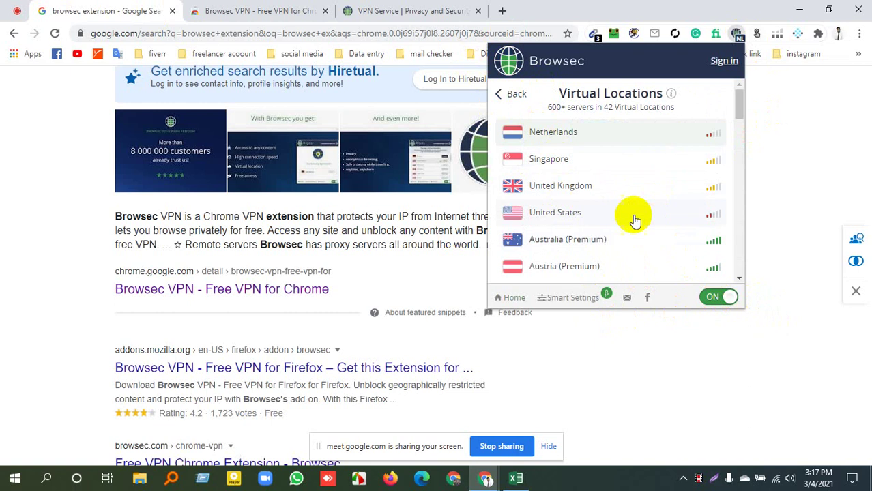
{"action": "scroll", "coordinate": [609, 239], "scroll_direction": "down", "scroll_amount": 3}
{"action": "scroll", "coordinate": [613, 243], "scroll_direction": "down", "scroll_amount": 3}
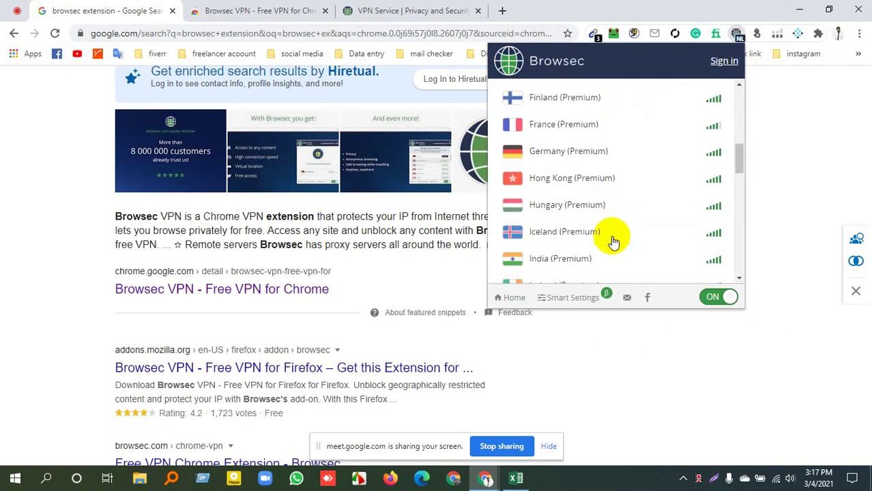
{"action": "scroll", "coordinate": [613, 239], "scroll_direction": "up", "scroll_amount": 5}
{"action": "scroll", "coordinate": [605, 228], "scroll_direction": "up", "scroll_amount": 2}
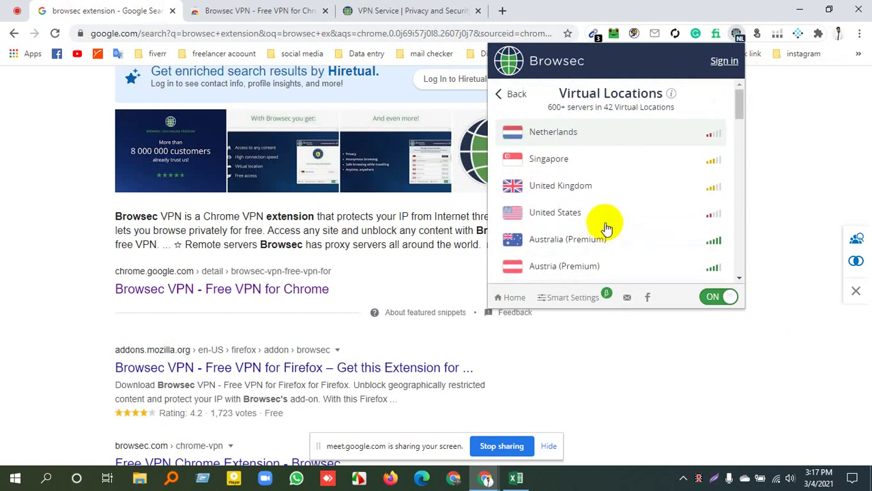
{"action": "left_click", "coordinate": [597, 224]}
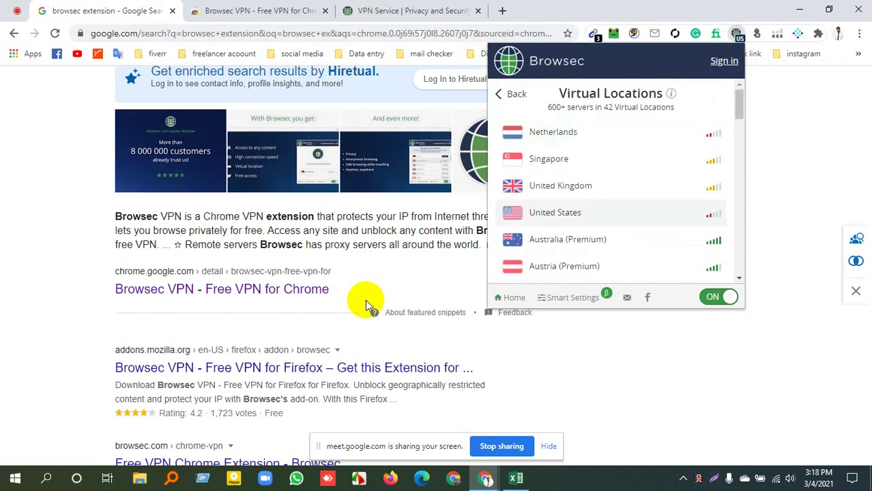
{"action": "left_click", "coordinate": [711, 300]}
{"action": "left_click", "coordinate": [738, 419]}
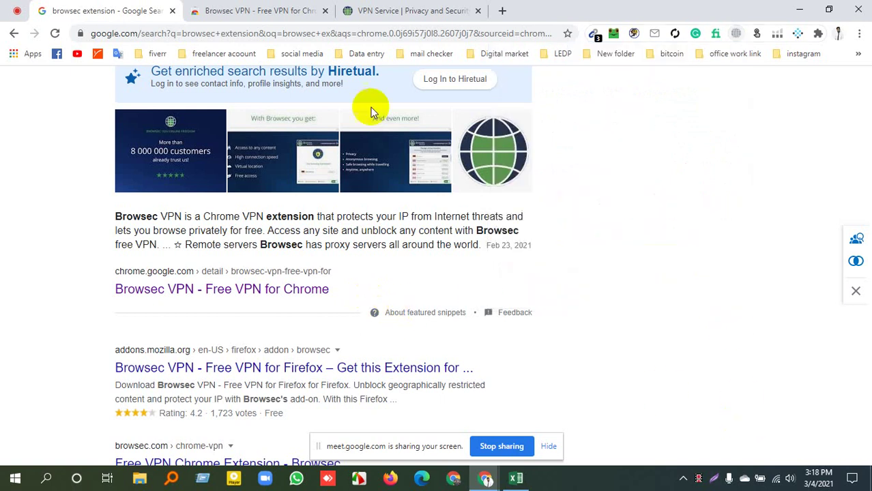
- Close the Chrome Web Store tab and open a new blank tab
{"action": "left_click", "coordinate": [307, 8]}
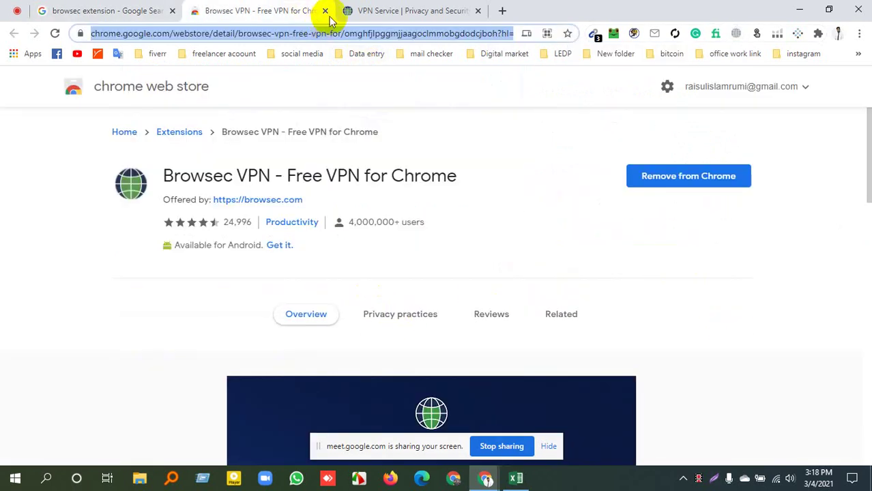
{"action": "left_click", "coordinate": [326, 11]}
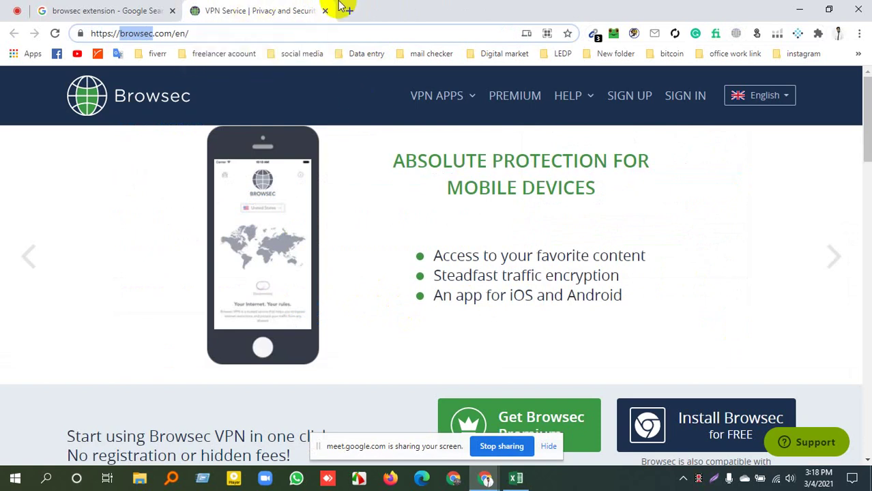
{"action": "left_click", "coordinate": [346, 10]}
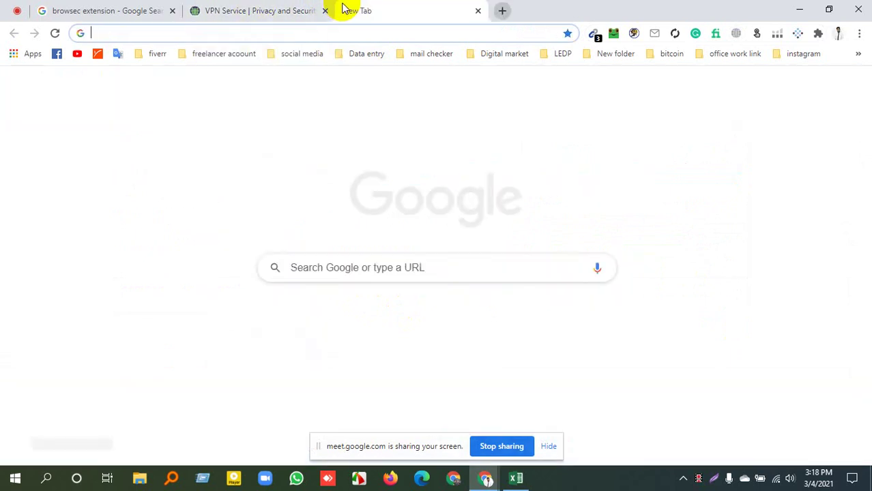
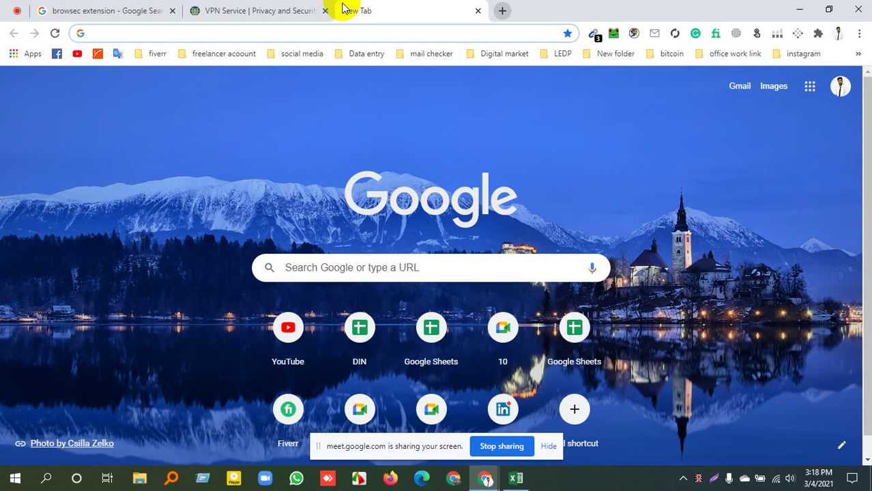
- Return to the Meet call, hide the screen-sharing notice and mute the microphone
{"action": "left_click", "coordinate": [15, 10]}
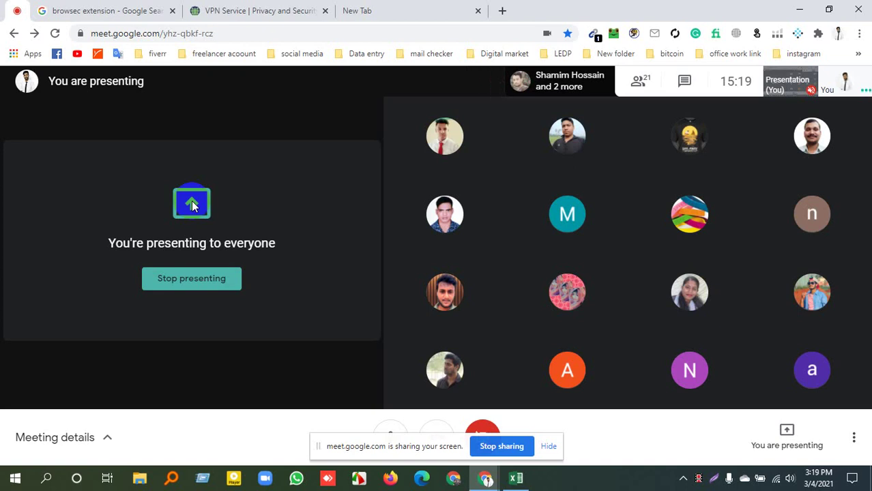
{"action": "left_click", "coordinate": [547, 448]}
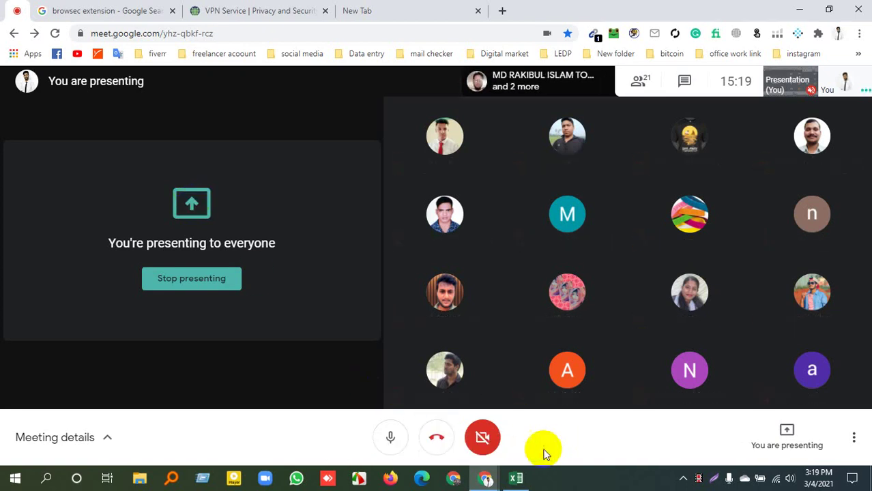
{"action": "left_click", "coordinate": [142, 11]}
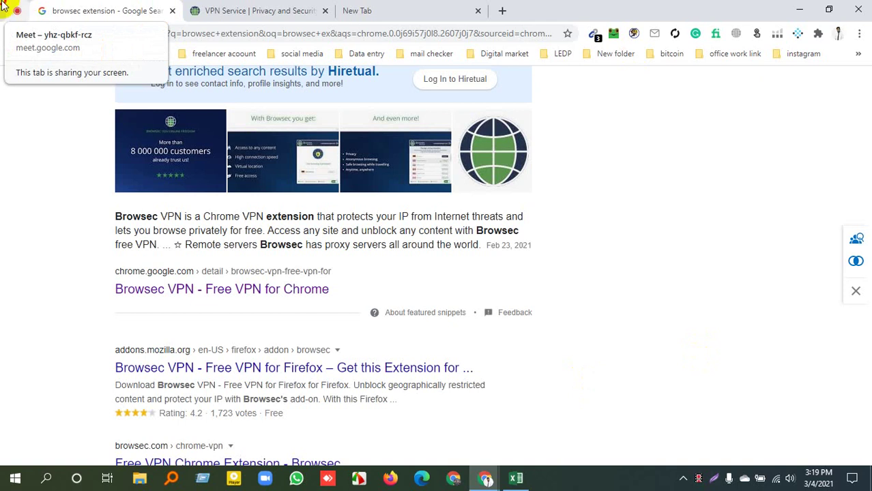
{"action": "left_click", "coordinate": [10, 13]}
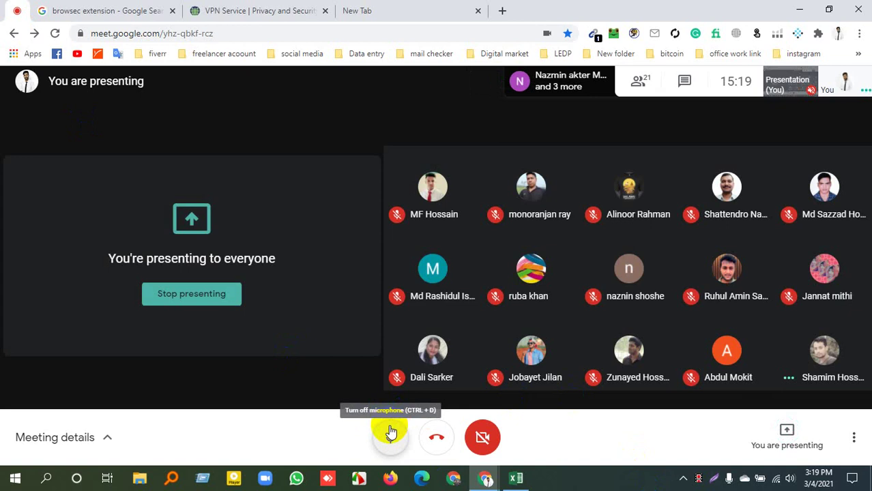
{"action": "left_click", "coordinate": [391, 430]}
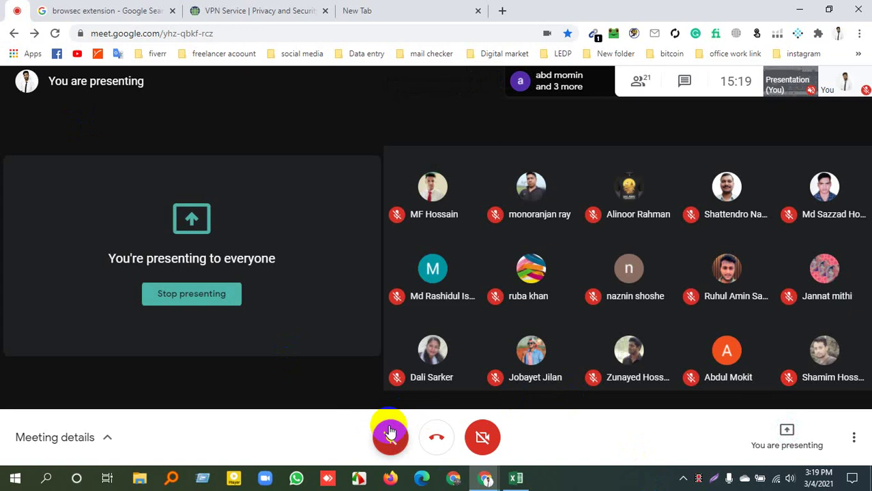
{"action": "mouse_move", "coordinate": [491, 356]}
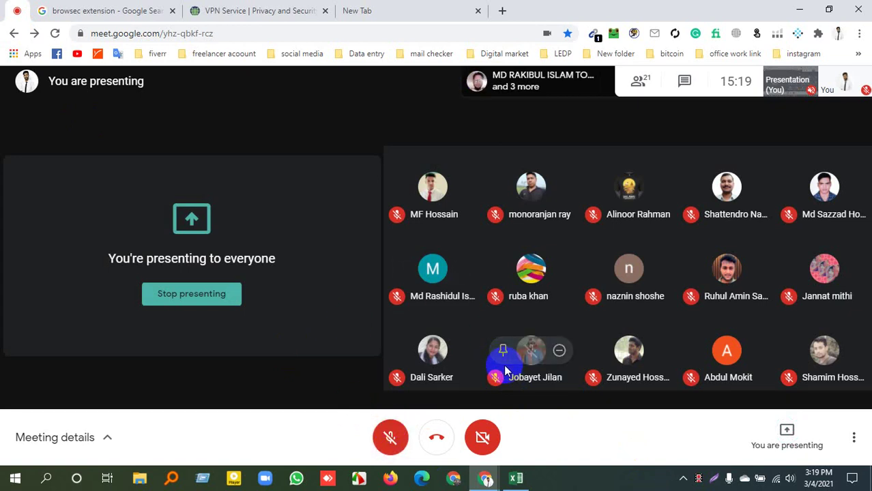
- Close the Browsec website tab
{"action": "left_click", "coordinate": [197, 9]}
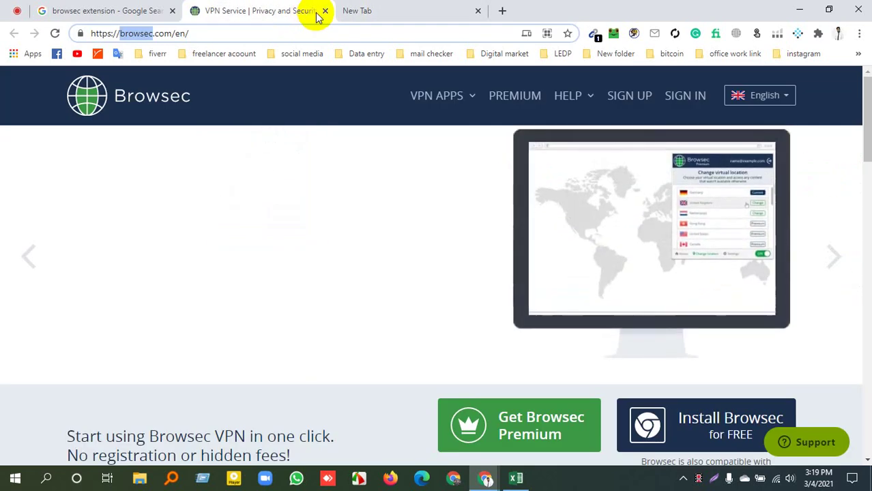
{"action": "left_click", "coordinate": [327, 11]}
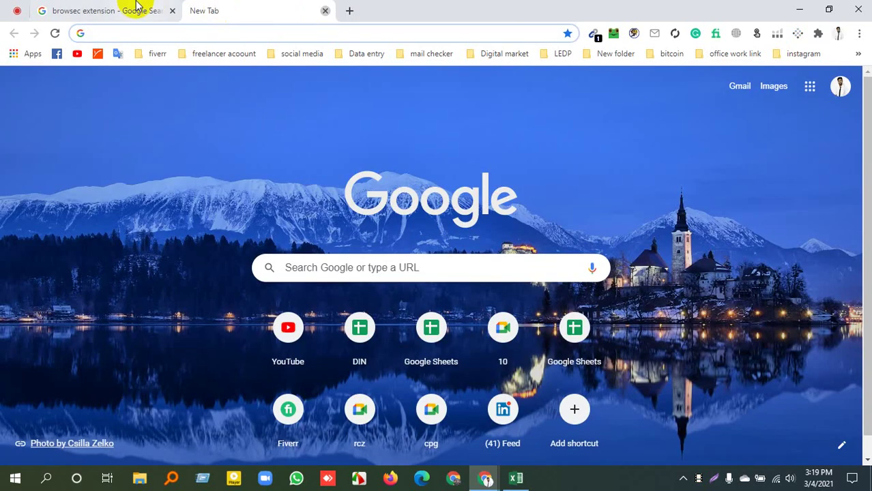
{"action": "left_click", "coordinate": [132, 9]}
{"action": "left_click", "coordinate": [193, 11]}
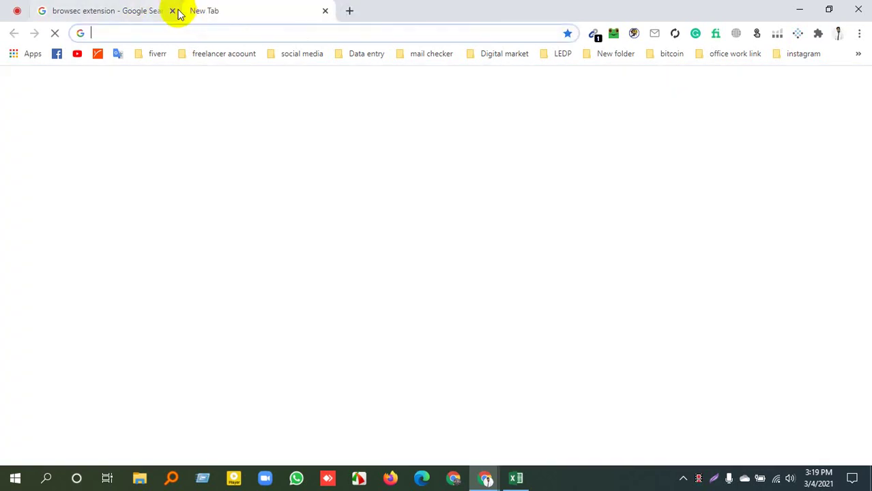
{"action": "left_click", "coordinate": [176, 12]}
- Open LinkedIn from the social media bookmarks, then close the empty tab and the Chrome window
{"action": "left_click", "coordinate": [561, 55]}
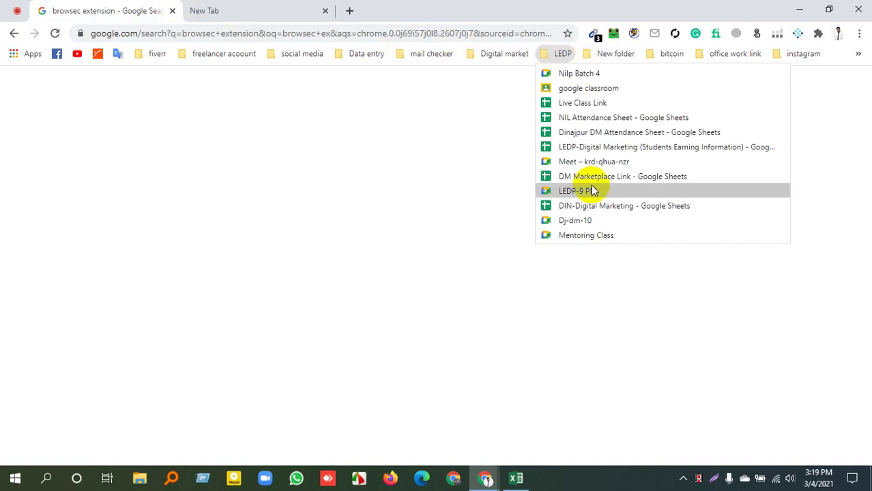
{"action": "mouse_move", "coordinate": [354, 54]}
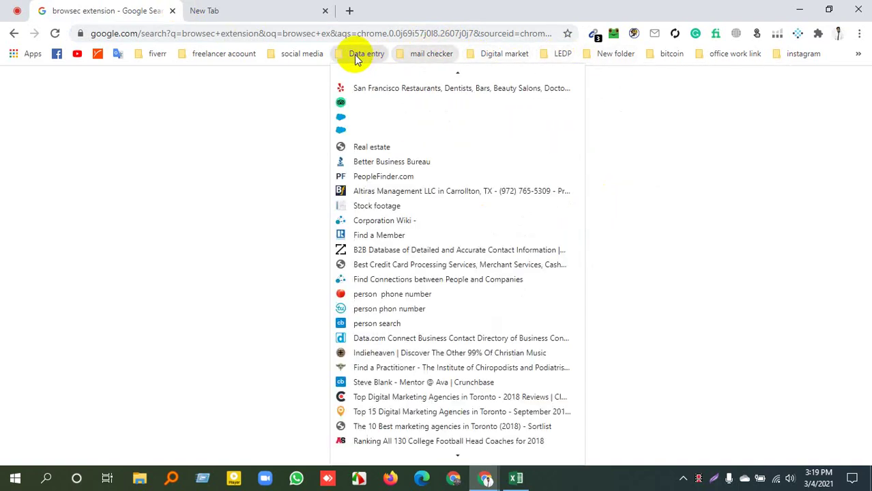
{"action": "left_click", "coordinate": [278, 102]}
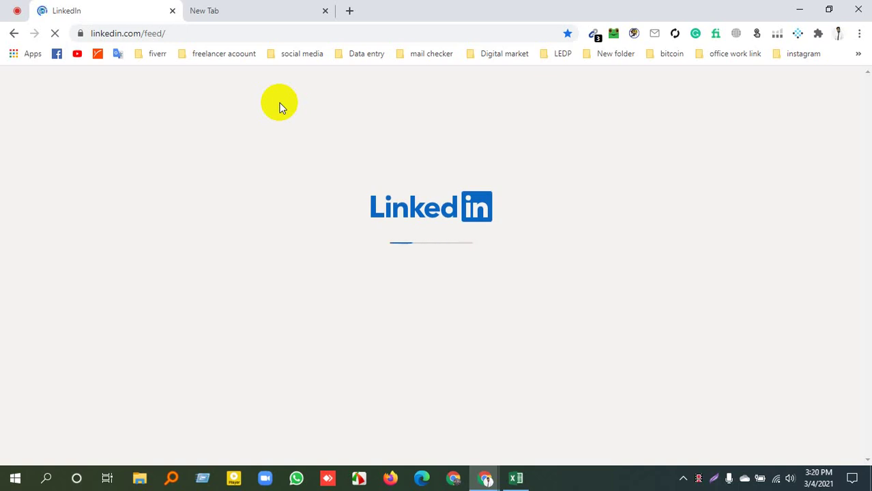
{"action": "left_click", "coordinate": [325, 10]}
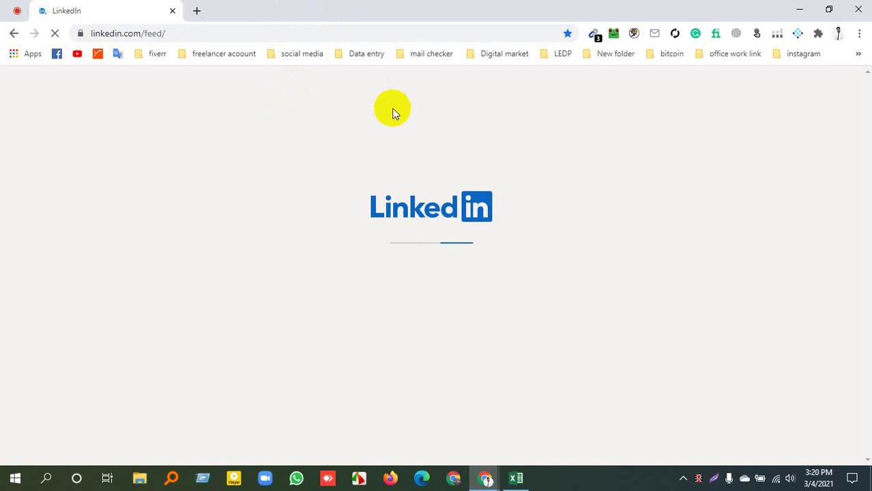
{"action": "left_click", "coordinate": [859, 11]}
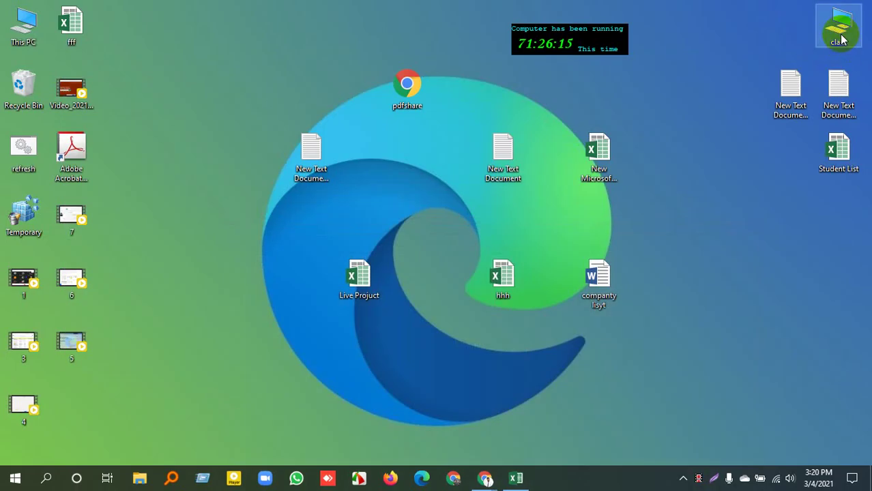
{"action": "mouse_move", "coordinate": [843, 39]}
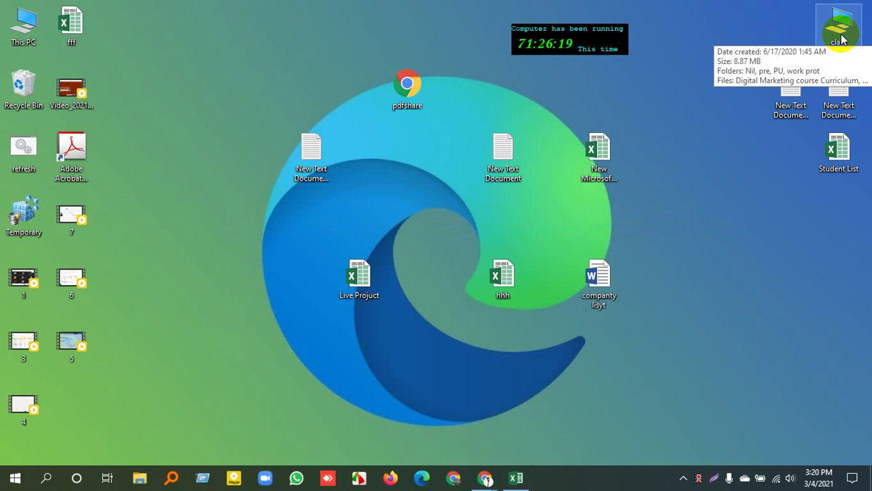
{"action": "double_click", "coordinate": [841, 31]}
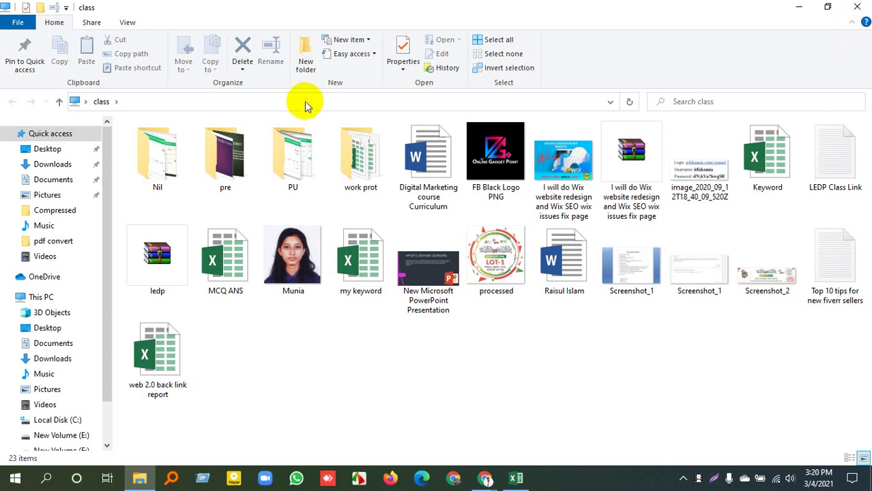
{"action": "left_click", "coordinate": [242, 166]}
{"action": "double_click", "coordinate": [243, 166]}
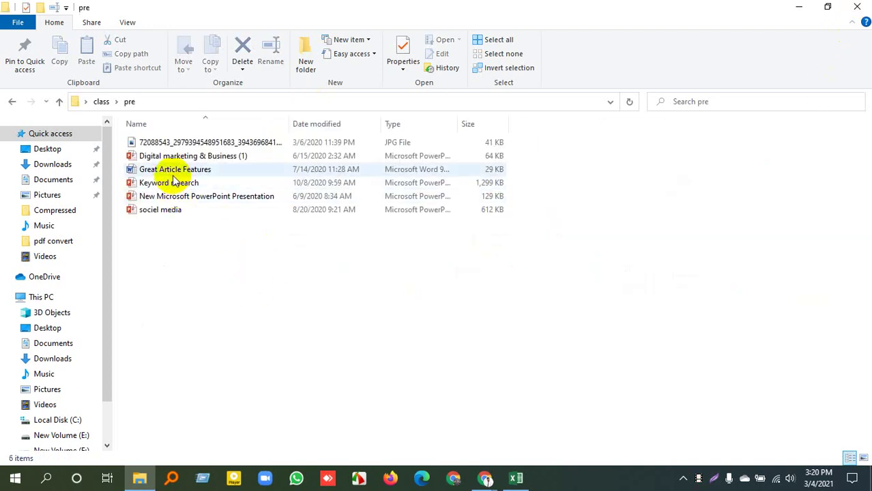
{"action": "left_click", "coordinate": [198, 156]}
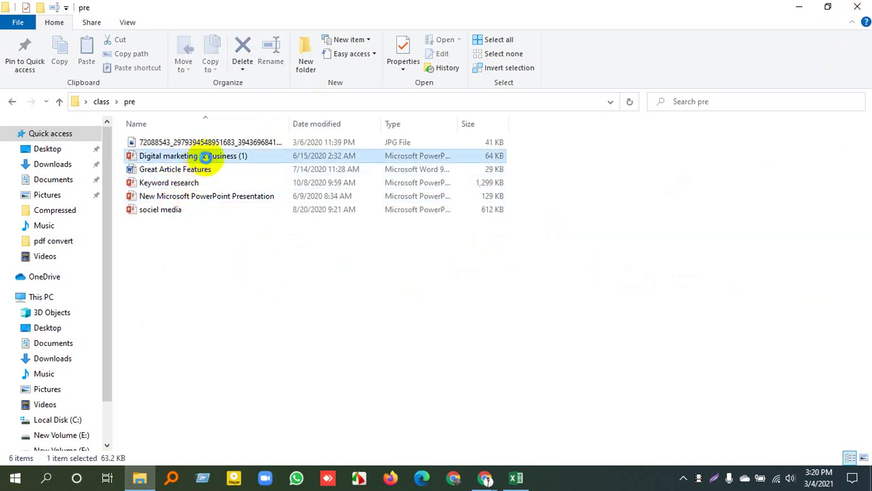
{"action": "left_click", "coordinate": [853, 7]}
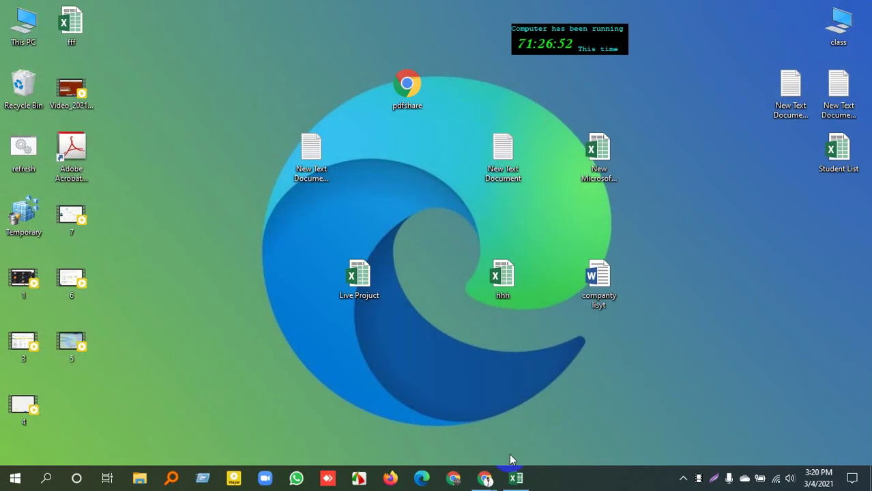
- Restore Chrome and turn the microphone back on in the Meet call
{"action": "left_click", "coordinate": [483, 479]}
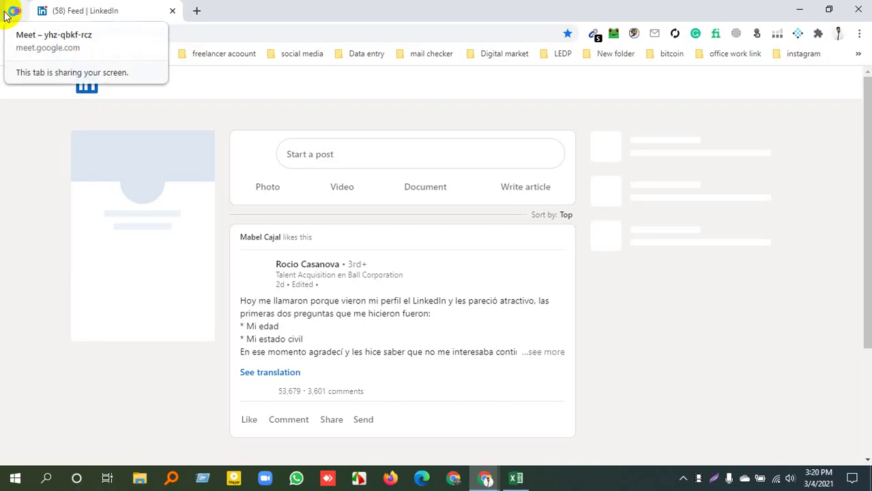
{"action": "left_click", "coordinate": [17, 11]}
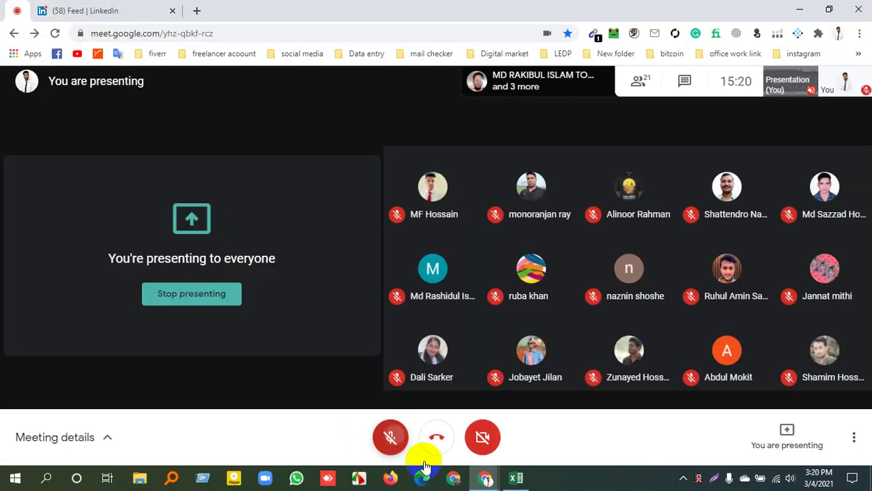
{"action": "left_click", "coordinate": [390, 437]}
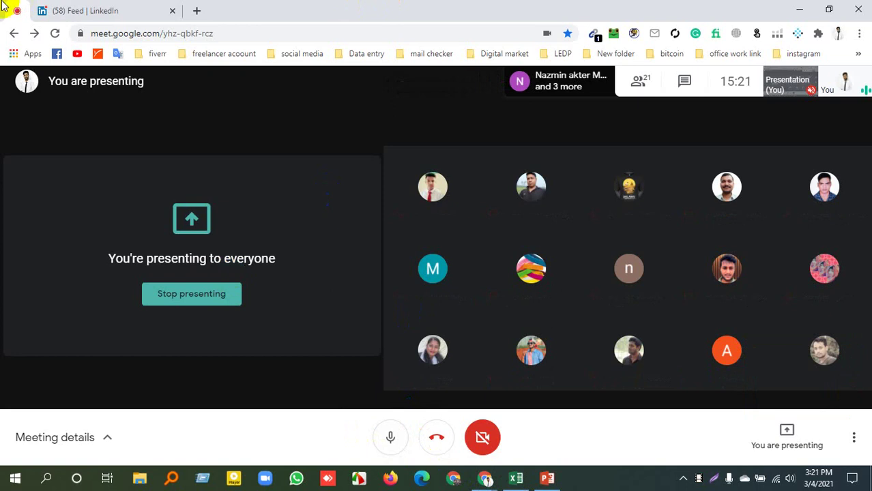
{"action": "left_click", "coordinate": [96, 10]}
- Load the Fiverr home page from the fiverr bookmarks in a new tab
{"action": "left_click", "coordinate": [195, 11]}
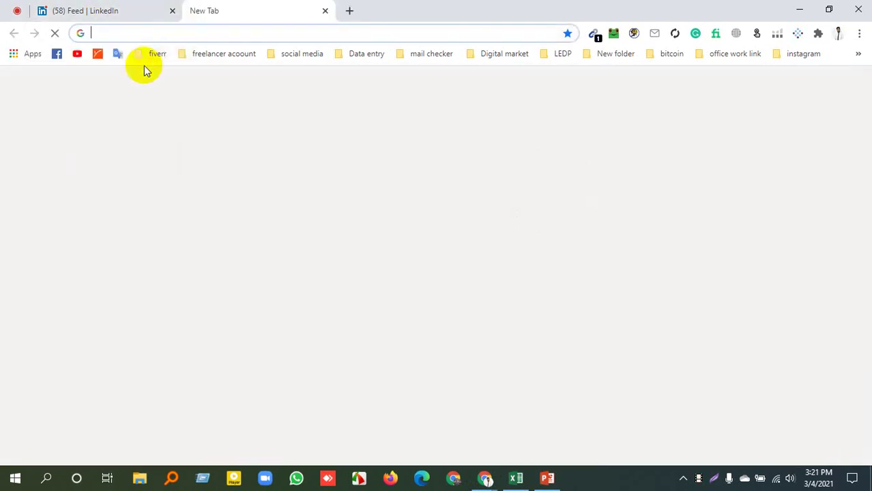
{"action": "left_click", "coordinate": [144, 58]}
{"action": "left_click", "coordinate": [159, 71]}
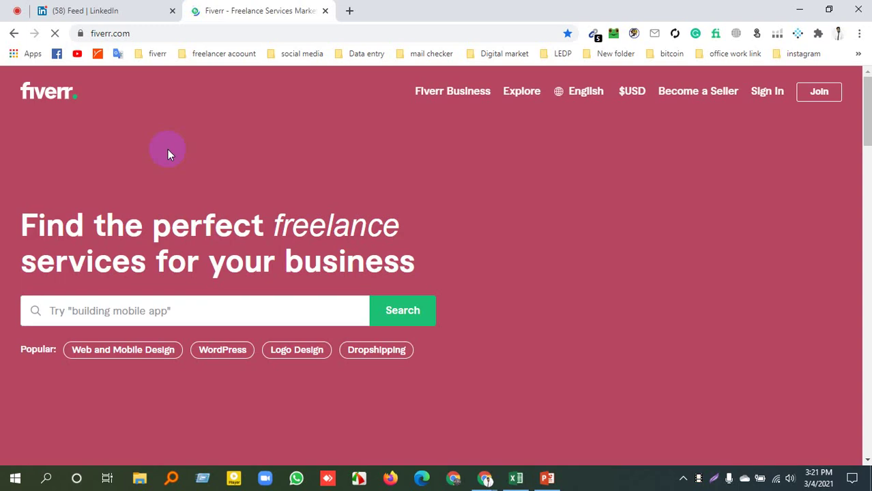
- Search Fiverr for 'real esate cash buyer', fixing typos in 'buyer' along the way
{"action": "left_click", "coordinate": [190, 310]}
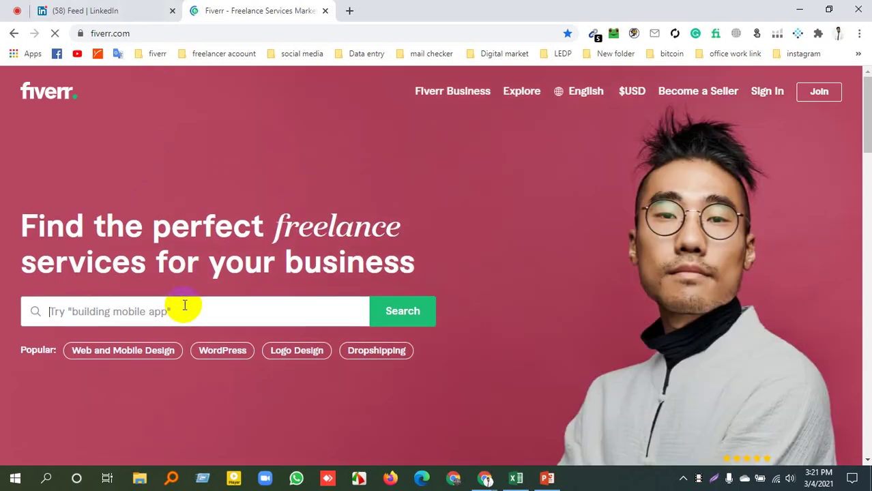
{"action": "type", "text": "t"}
{"action": "type", "text": "i"}
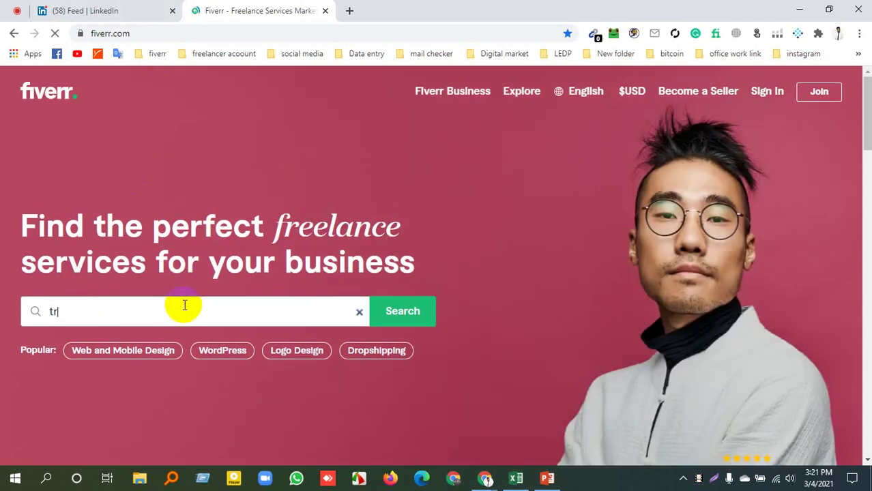
{"action": "key", "text": "BackSpace"}
{"action": "key", "text": "BackSpace"}
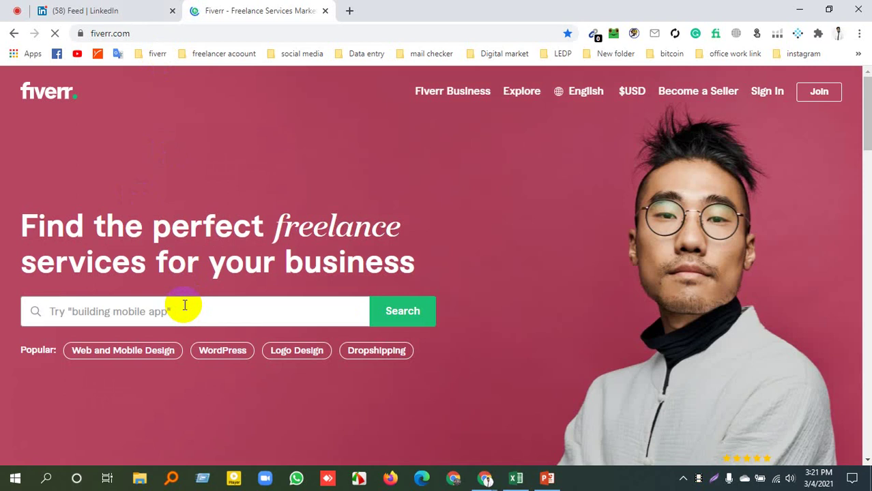
{"action": "type", "text": "real "}
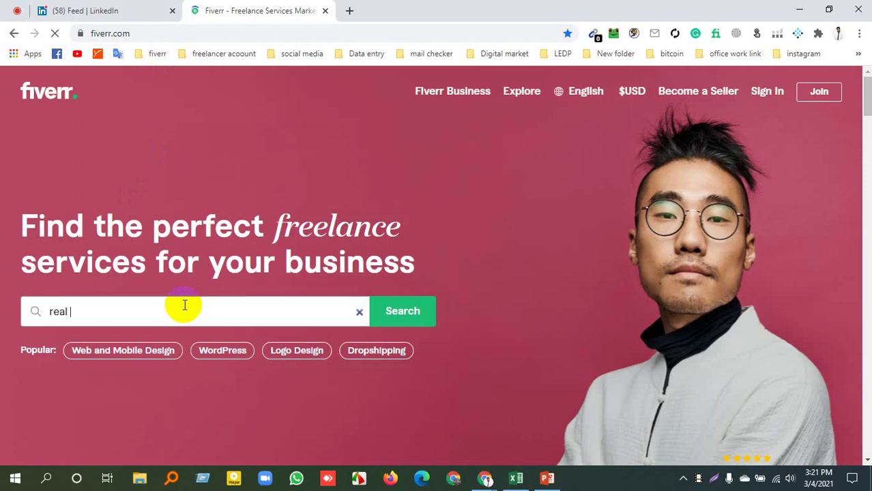
{"action": "type", "text": "esate"}
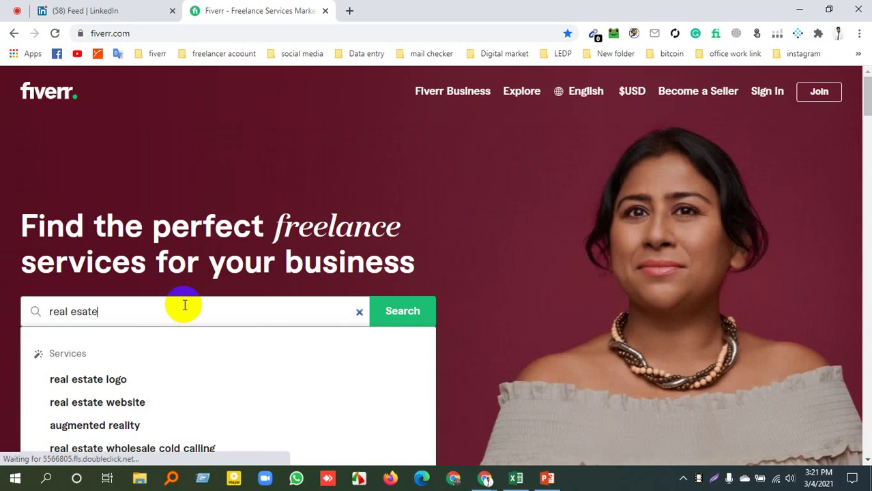
{"action": "type", "text": " cash biu"}
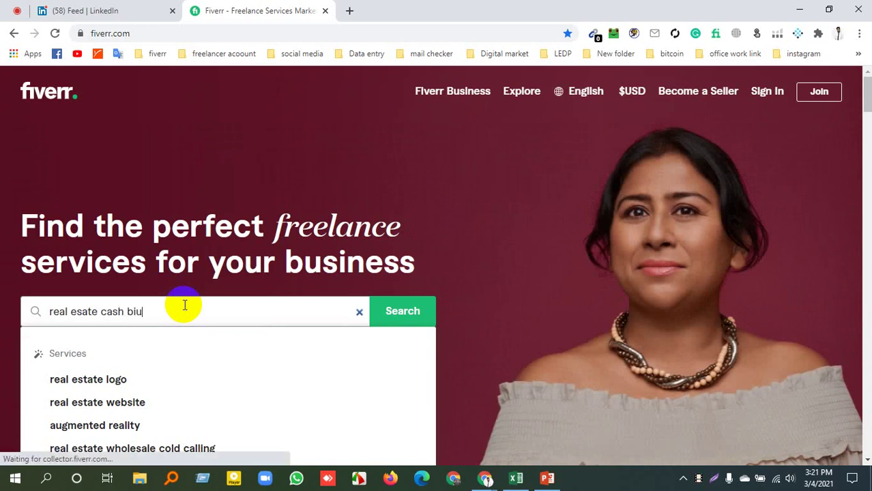
{"action": "key", "text": "BackSpace"}
{"action": "key", "text": "BackSpace"}
{"action": "type", "text": "uer"}
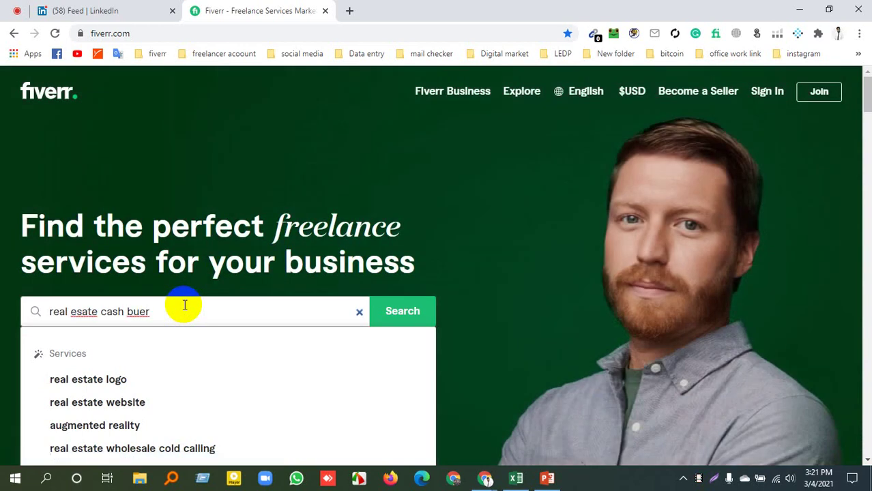
{"action": "key", "text": "BackSpace"}
{"action": "key", "text": "BackSpace"}
{"action": "type", "text": "yer"}
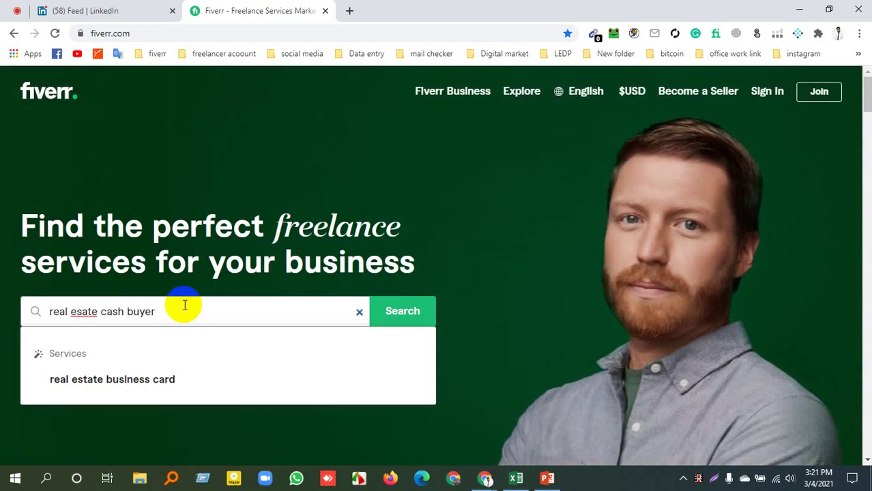
{"action": "key", "text": "Return"}
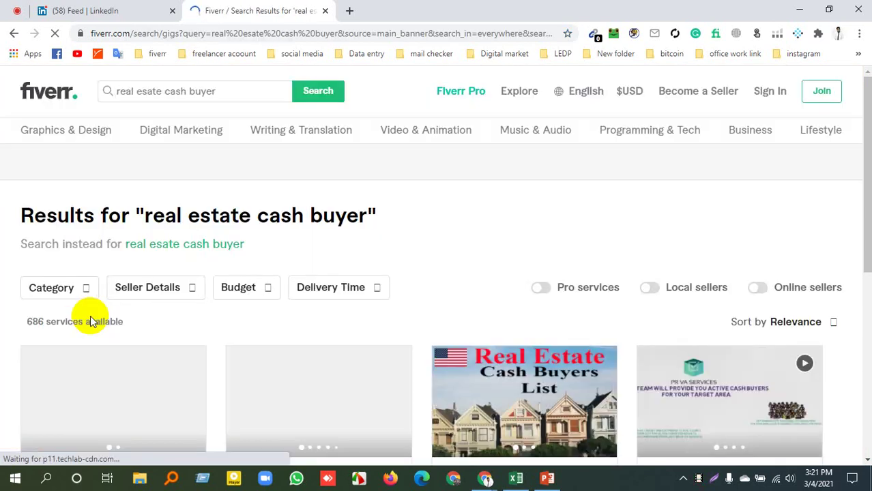
{"action": "left_click", "coordinate": [146, 94]}
{"action": "left_click", "coordinate": [145, 93]}
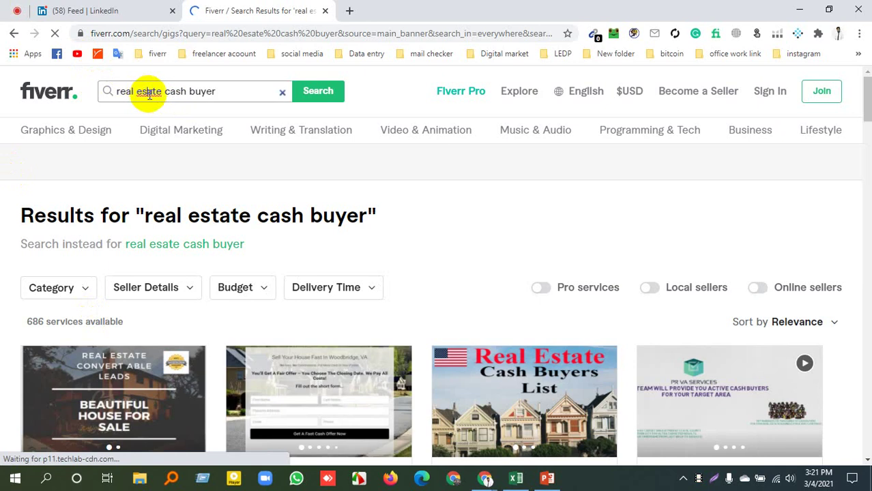
- Insert a 't' into 'esate' and rerun the search as 'real etsate cash buyer'
{"action": "type", "text": "t"}
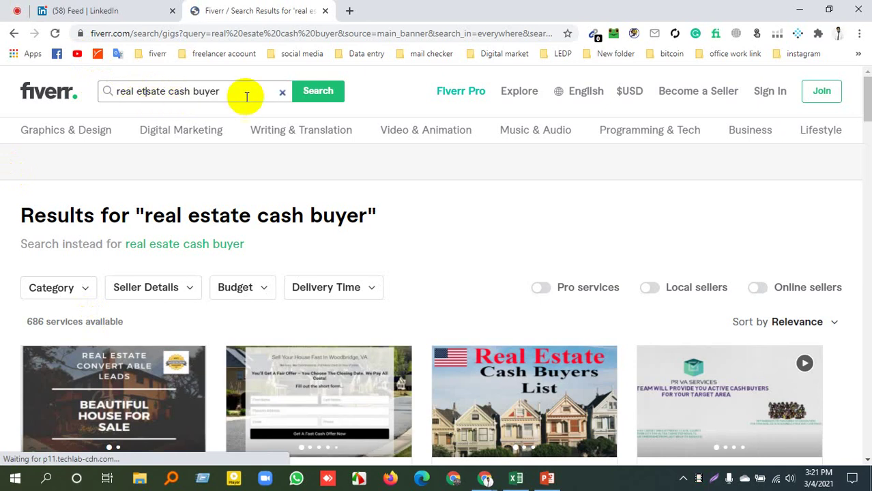
{"action": "left_click", "coordinate": [307, 96]}
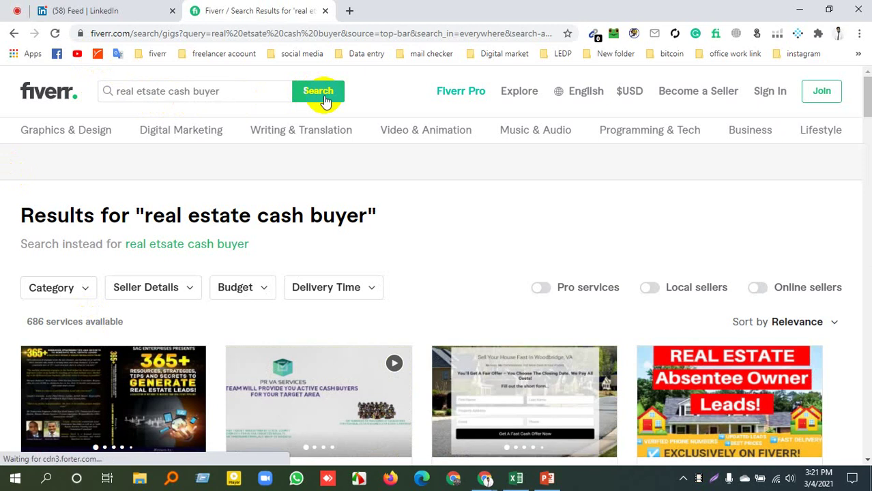
{"action": "scroll", "coordinate": [369, 205], "scroll_direction": "down", "scroll_amount": 2}
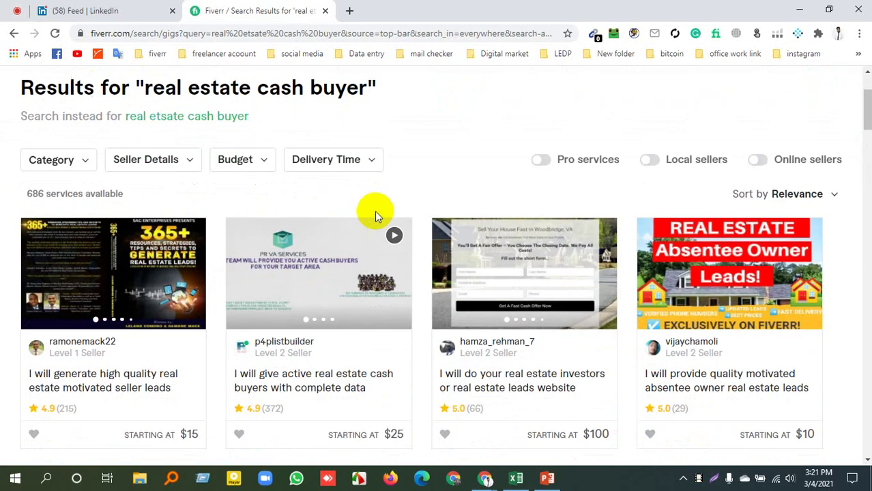
{"action": "scroll", "coordinate": [374, 214], "scroll_direction": "down", "scroll_amount": 1}
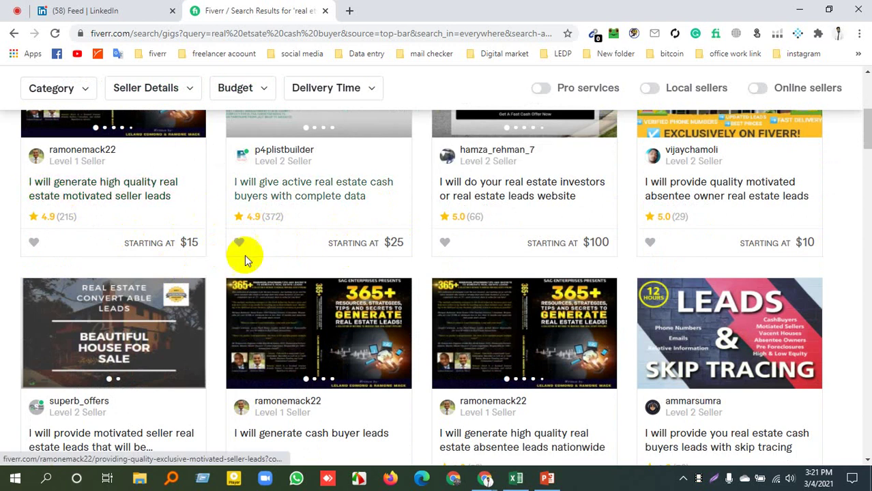
{"action": "scroll", "coordinate": [253, 274], "scroll_direction": "up", "scroll_amount": 3}
{"action": "scroll", "coordinate": [253, 274], "scroll_direction": "down", "scroll_amount": 3}
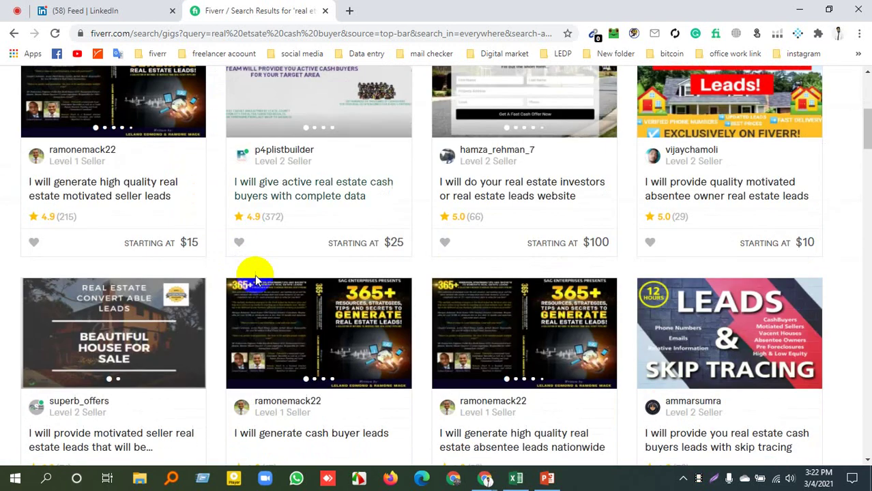
{"action": "scroll", "coordinate": [254, 275], "scroll_direction": "up", "scroll_amount": 4}
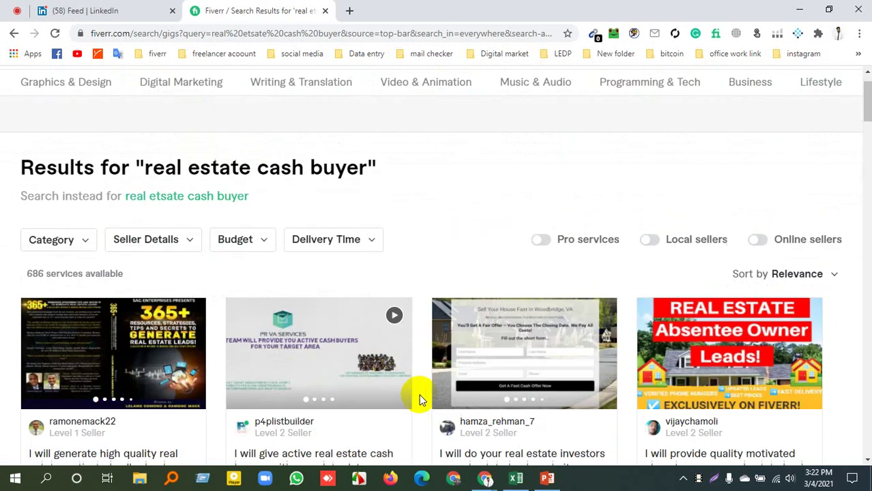
{"action": "scroll", "coordinate": [418, 394], "scroll_direction": "down", "scroll_amount": 5}
{"action": "scroll", "coordinate": [418, 392], "scroll_direction": "down", "scroll_amount": 3}
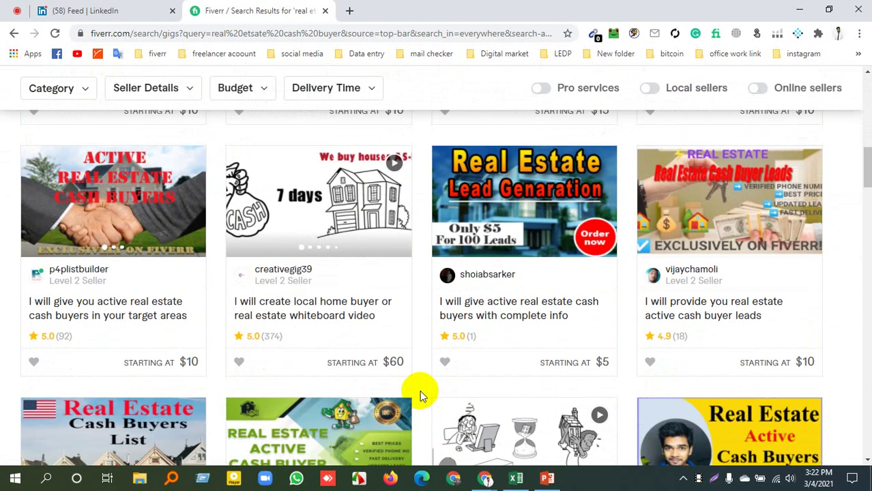
{"action": "scroll", "coordinate": [418, 390], "scroll_direction": "down", "scroll_amount": 3}
{"action": "scroll", "coordinate": [382, 382], "scroll_direction": "up", "scroll_amount": 5}
{"action": "scroll", "coordinate": [273, 362], "scroll_direction": "down", "scroll_amount": 2}
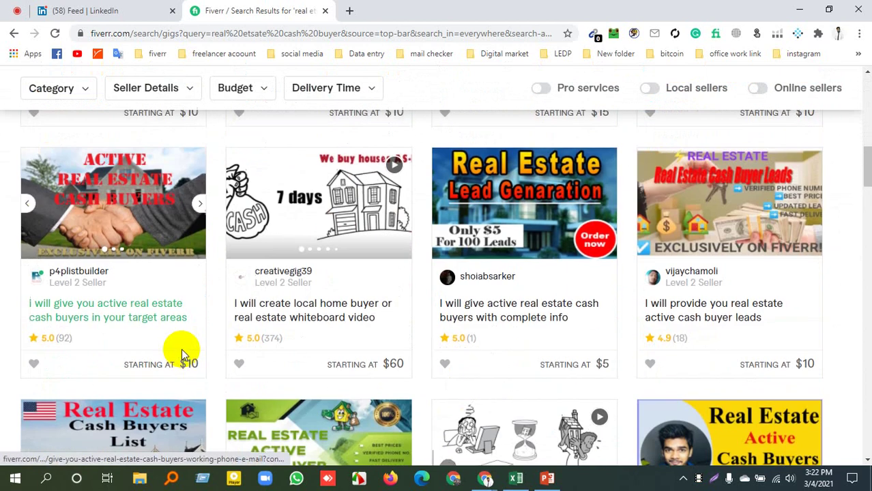
{"action": "scroll", "coordinate": [432, 305], "scroll_direction": "up", "scroll_amount": 4}
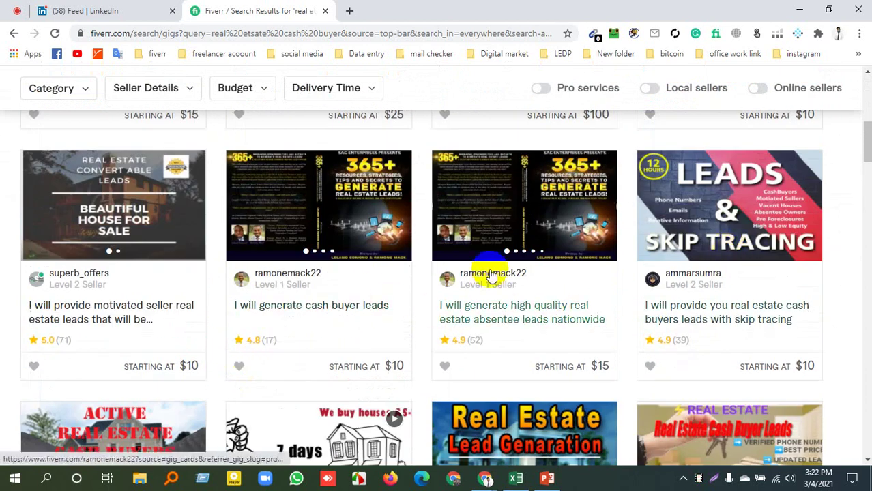
{"action": "scroll", "coordinate": [491, 274], "scroll_direction": "up", "scroll_amount": 2}
{"action": "scroll", "coordinate": [522, 267], "scroll_direction": "down", "scroll_amount": 6}
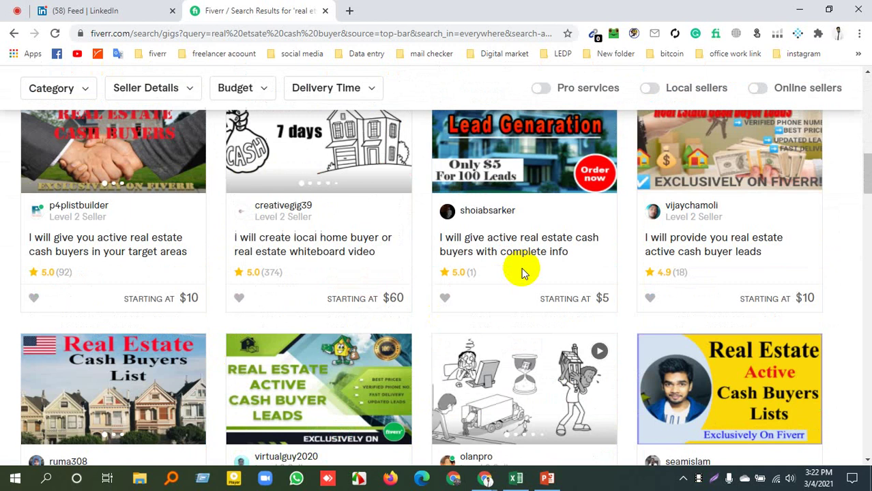
{"action": "scroll", "coordinate": [522, 272], "scroll_direction": "down", "scroll_amount": 8}
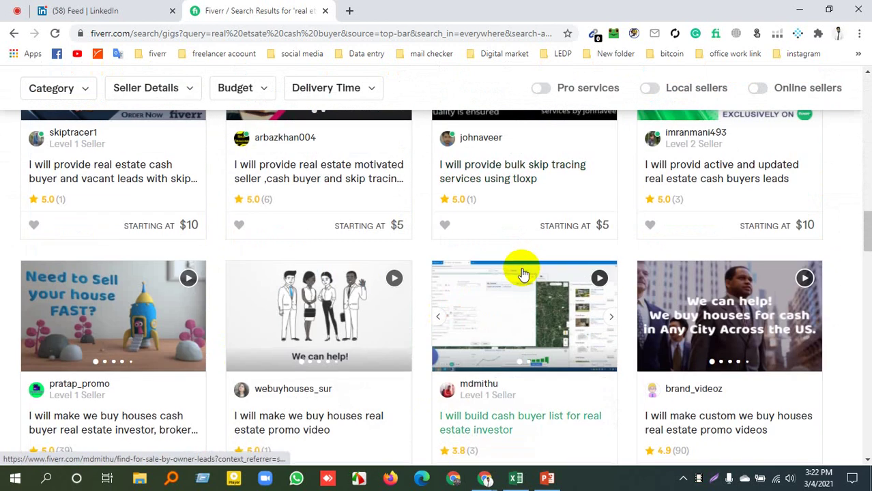
{"action": "scroll", "coordinate": [522, 273], "scroll_direction": "down", "scroll_amount": 8}
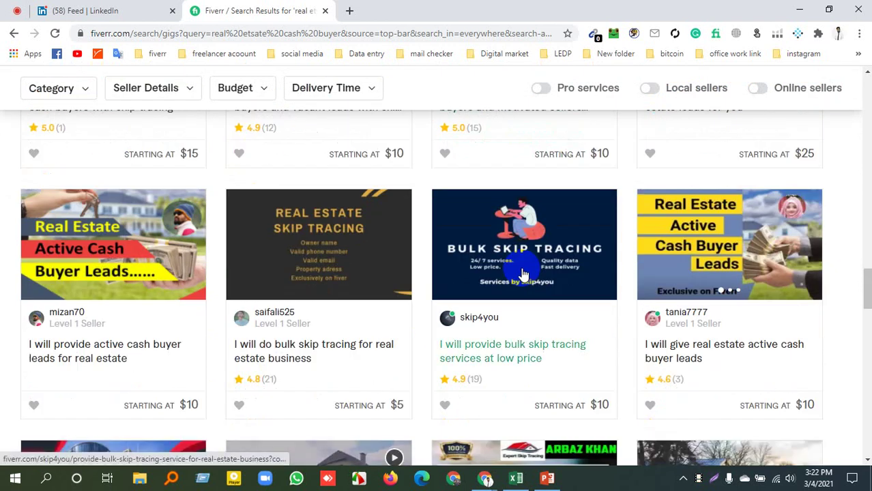
{"action": "scroll", "coordinate": [522, 273], "scroll_direction": "down", "scroll_amount": 7}
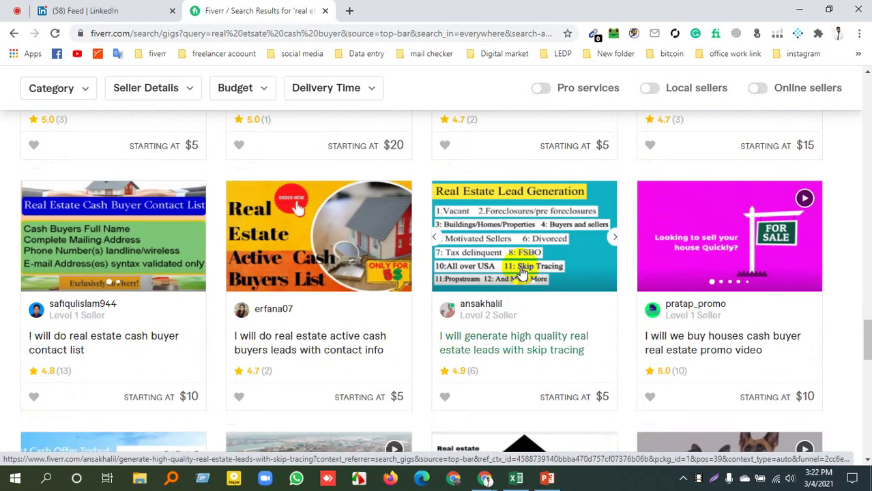
{"action": "scroll", "coordinate": [520, 268], "scroll_direction": "up", "scroll_amount": 3}
{"action": "scroll", "coordinate": [520, 272], "scroll_direction": "down", "scroll_amount": 5}
{"action": "scroll", "coordinate": [520, 271], "scroll_direction": "down", "scroll_amount": 7}
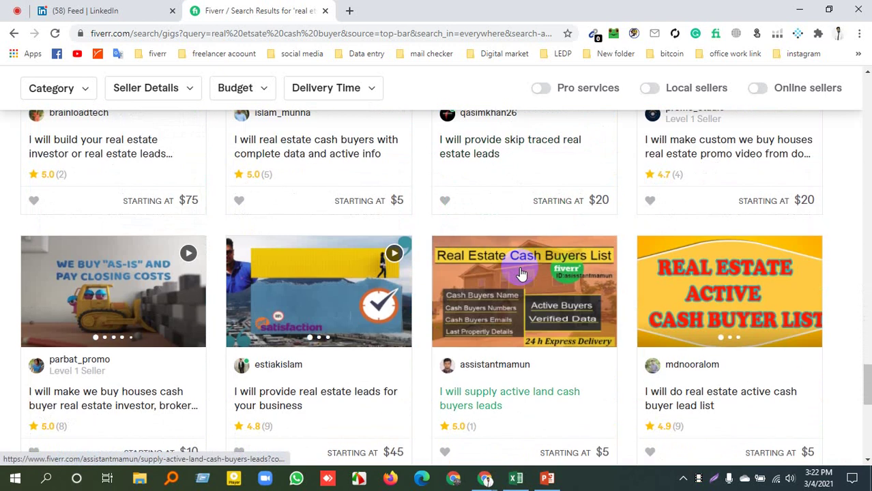
{"action": "left_click", "coordinate": [315, 258]}
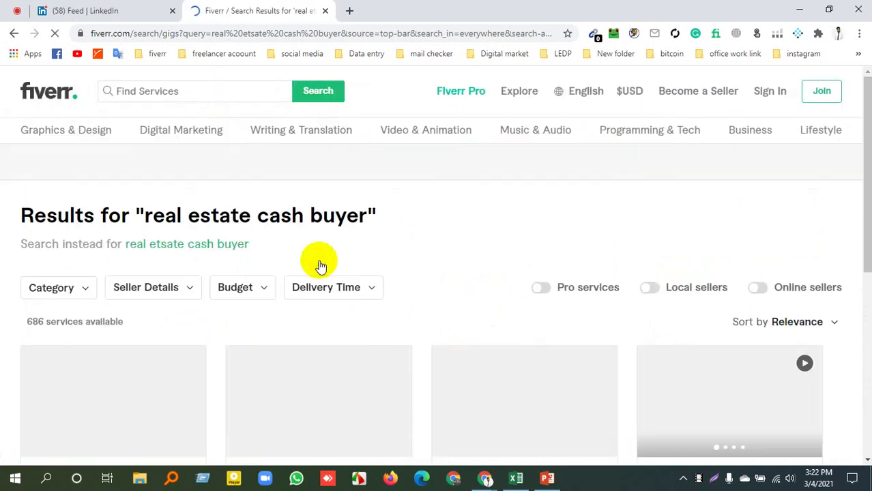
{"action": "scroll", "coordinate": [317, 265], "scroll_direction": "down", "scroll_amount": 4}
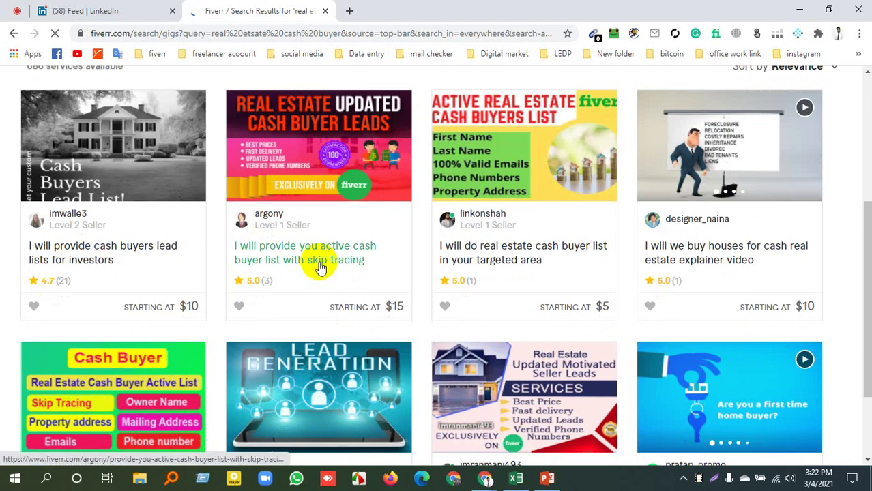
{"action": "scroll", "coordinate": [321, 302], "scroll_direction": "down", "scroll_amount": 2}
{"action": "scroll", "coordinate": [424, 307], "scroll_direction": "down", "scroll_amount": 1}
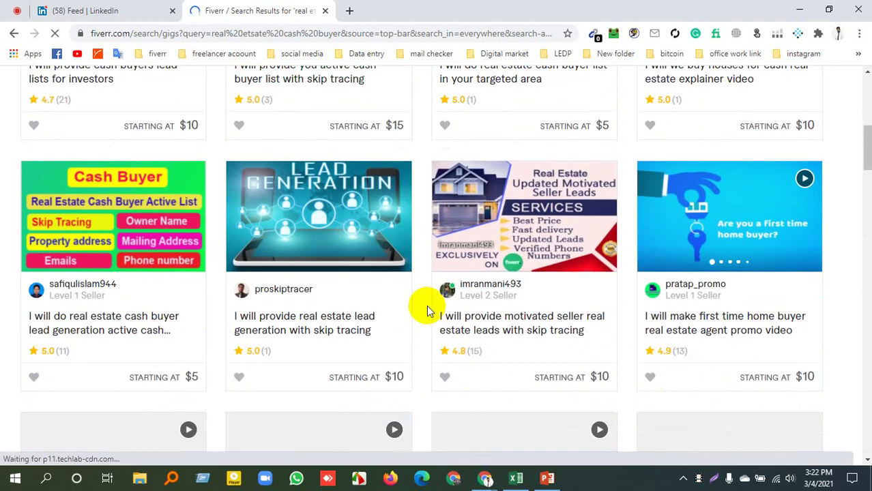
{"action": "scroll", "coordinate": [211, 150], "scroll_direction": "up", "scroll_amount": 6}
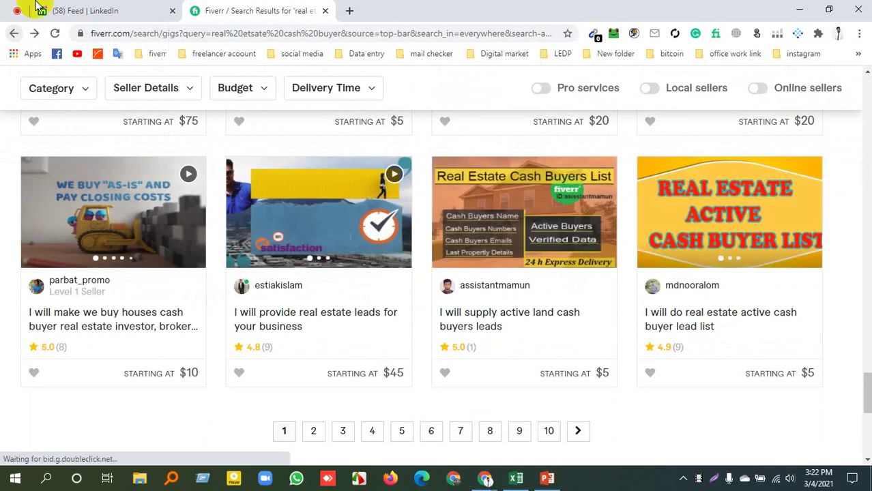
{"action": "scroll", "coordinate": [194, 376], "scroll_direction": "up", "scroll_amount": 5}
{"action": "scroll", "coordinate": [213, 310], "scroll_direction": "up", "scroll_amount": 15}
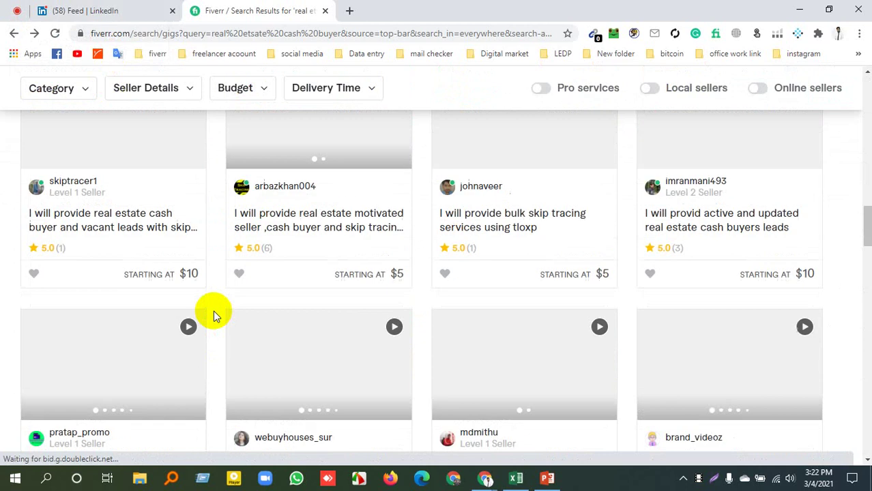
{"action": "scroll", "coordinate": [225, 303], "scroll_direction": "down", "scroll_amount": 3}
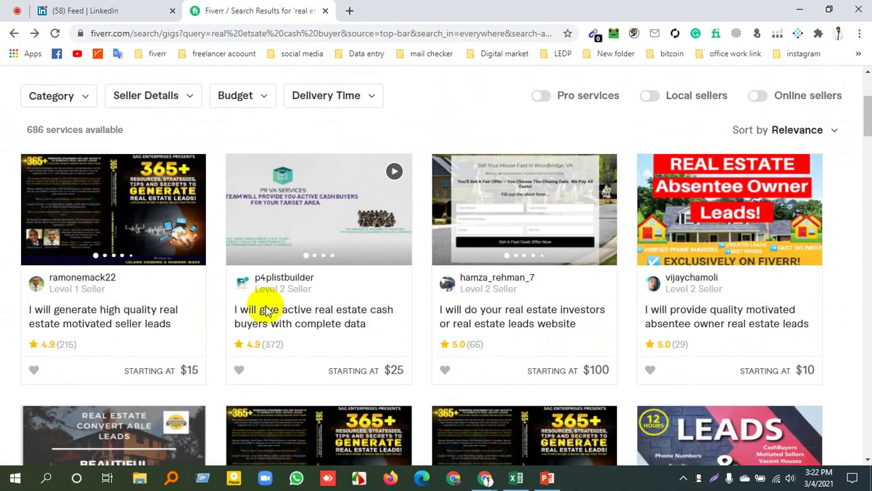
- Open the active real estate cash buyers gig in a new tab and view it
{"action": "right_click", "coordinate": [307, 310]}
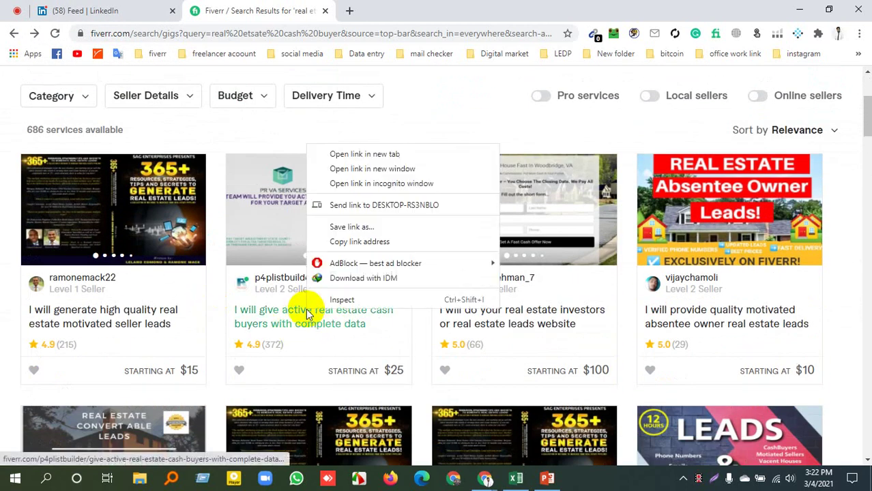
{"action": "left_click", "coordinate": [364, 154]}
{"action": "left_click", "coordinate": [389, 10]}
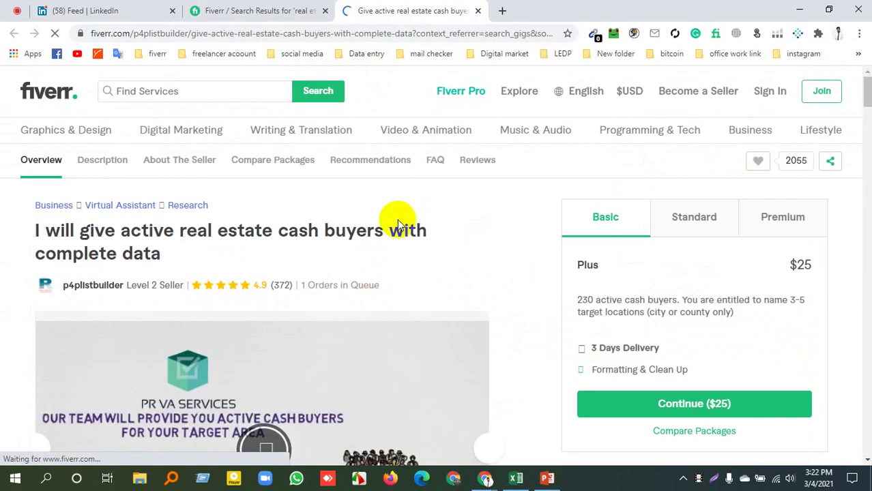
{"action": "scroll", "coordinate": [361, 267], "scroll_direction": "down", "scroll_amount": 10}
{"action": "scroll", "coordinate": [425, 292], "scroll_direction": "up", "scroll_amount": 1}
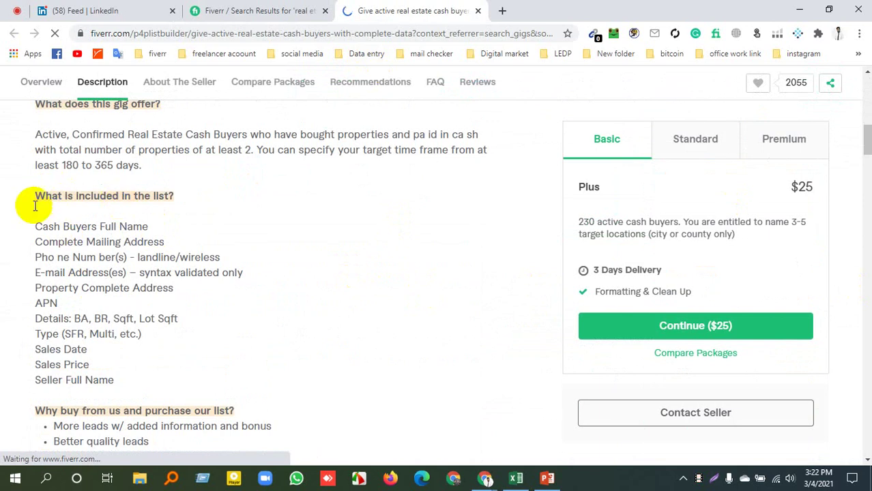
- Highlight the Full Name, Complete Mailing Address and BA, BR, Sqft, Lot Sqft description lines
{"action": "left_click", "coordinate": [45, 228]}
{"action": "triple_click", "coordinate": [73, 227]}
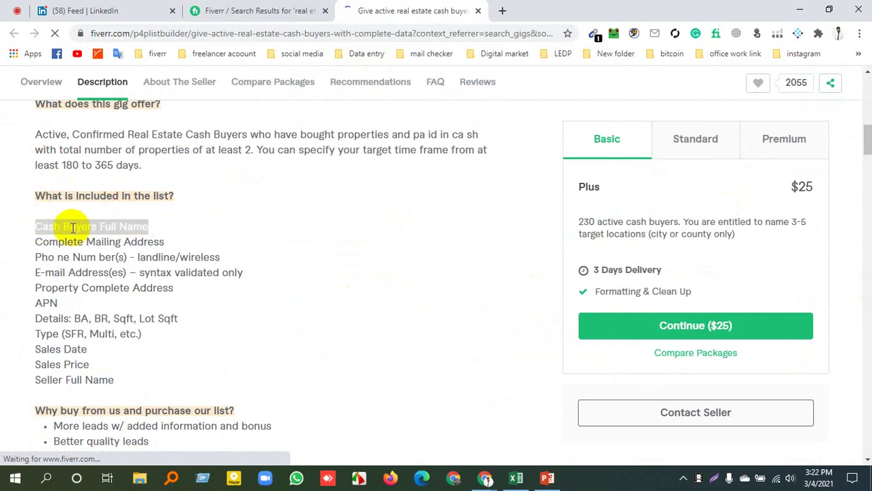
{"action": "triple_click", "coordinate": [134, 242]}
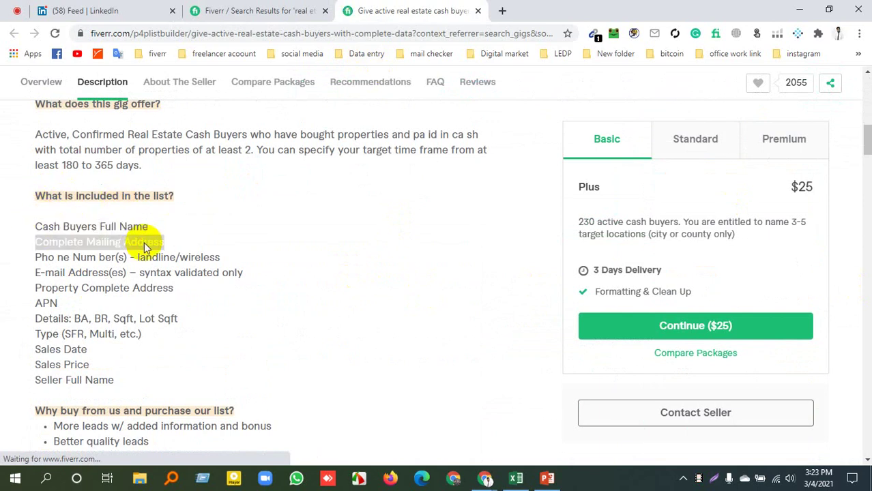
{"action": "left_click", "coordinate": [111, 274]}
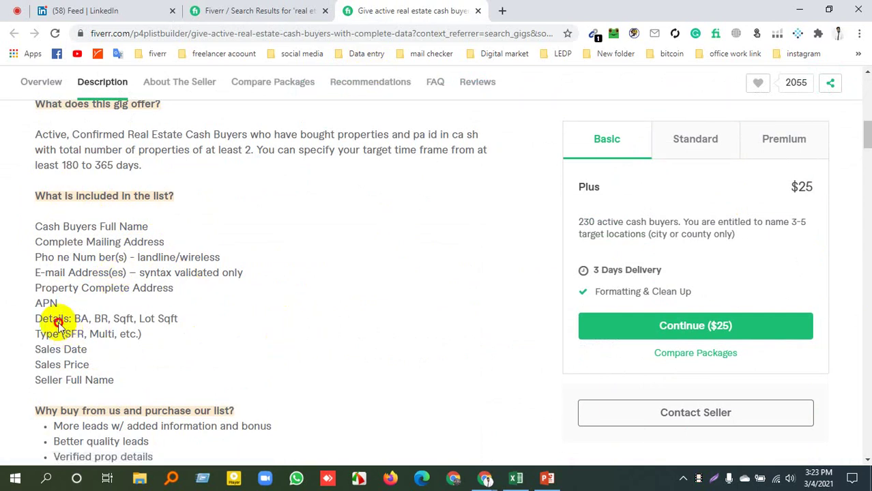
{"action": "left_click_drag", "start_coordinate": [59, 321], "coordinate": [101, 335]}
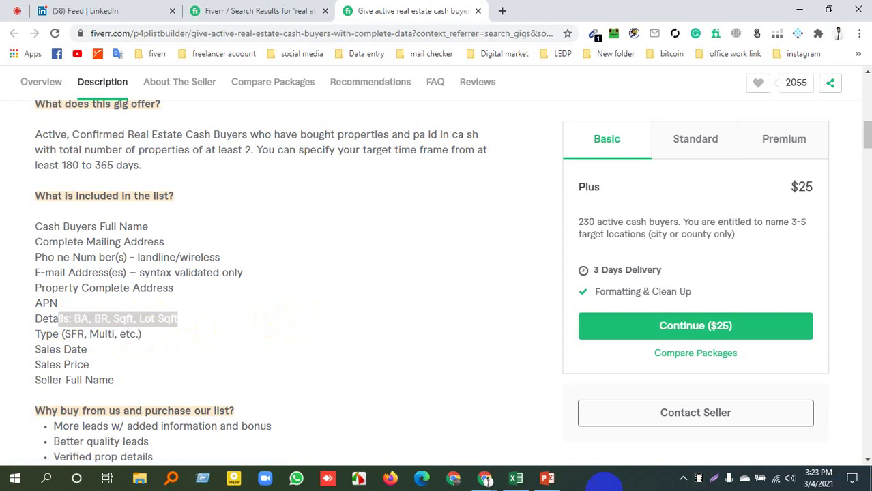
- In the PowerPoint deck, browse slides 4 through 8, ending on slide 9
{"action": "left_click", "coordinate": [547, 478]}
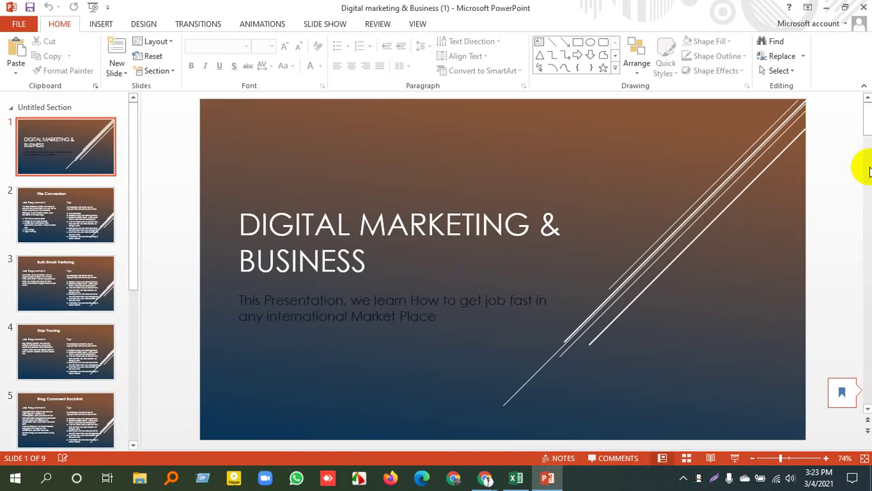
{"action": "left_click", "coordinate": [43, 427]}
{"action": "left_click", "coordinate": [54, 338]}
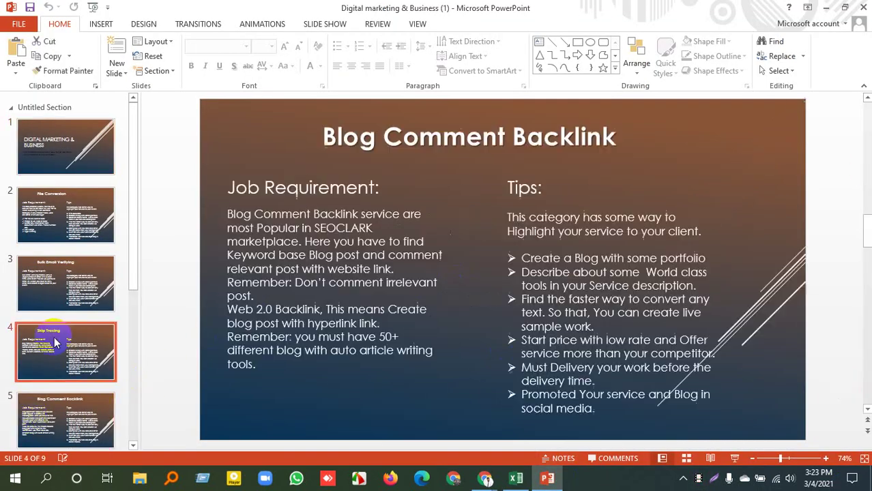
{"action": "scroll", "coordinate": [55, 346], "scroll_direction": "down", "scroll_amount": 2}
{"action": "left_click", "coordinate": [59, 368]}
{"action": "scroll", "coordinate": [65, 382], "scroll_direction": "down", "scroll_amount": 2}
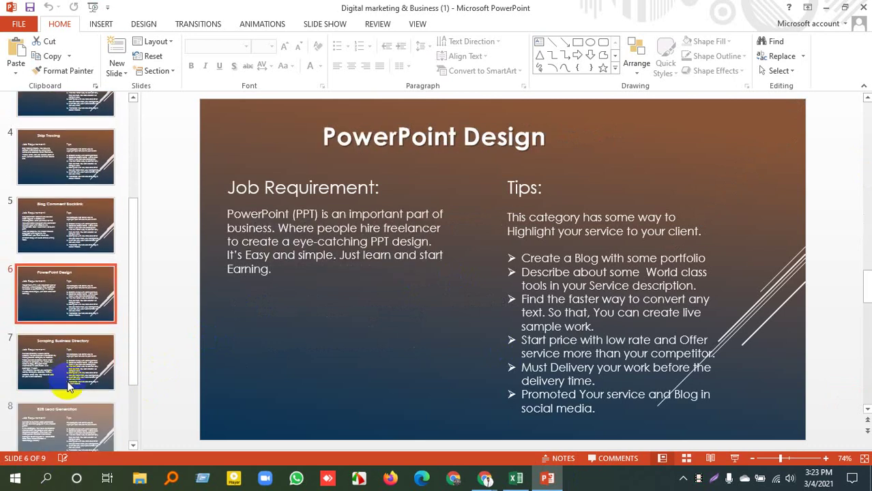
{"action": "left_click", "coordinate": [69, 387]}
{"action": "scroll", "coordinate": [68, 406], "scroll_direction": "down", "scroll_amount": 2}
{"action": "left_click", "coordinate": [75, 358]}
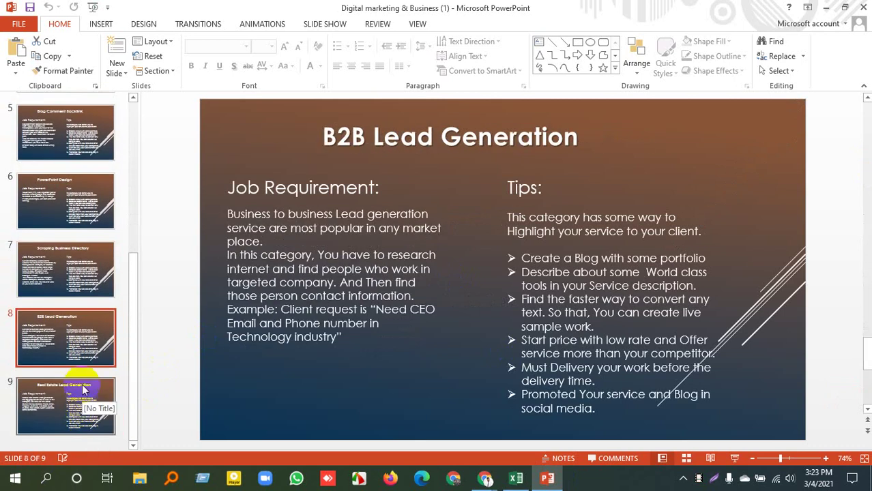
{"action": "left_click", "coordinate": [63, 276]}
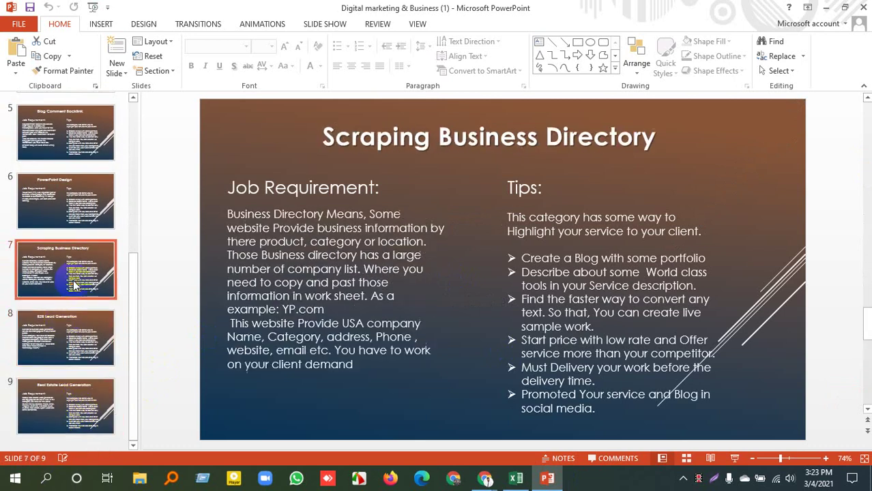
{"action": "left_click", "coordinate": [82, 396]}
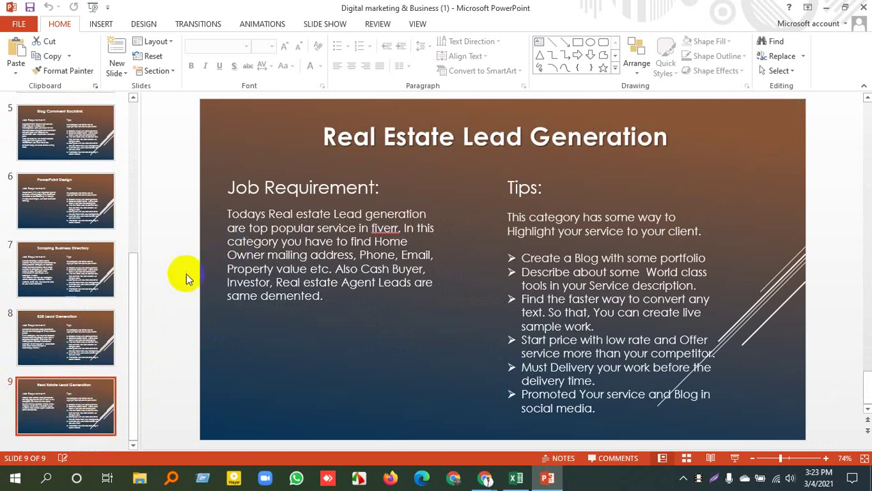
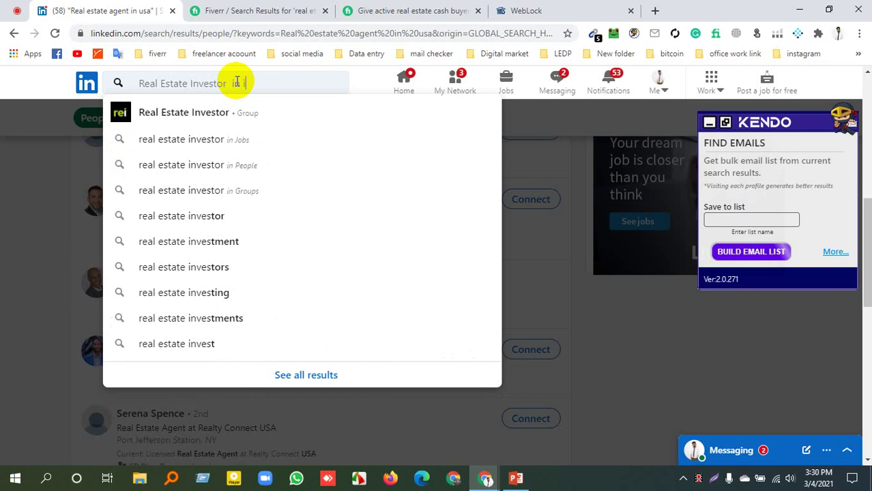
- Correct the LinkedIn query to 'Real Estate Investor in usa' and run the search
{"action": "type", "text": "\\o"}
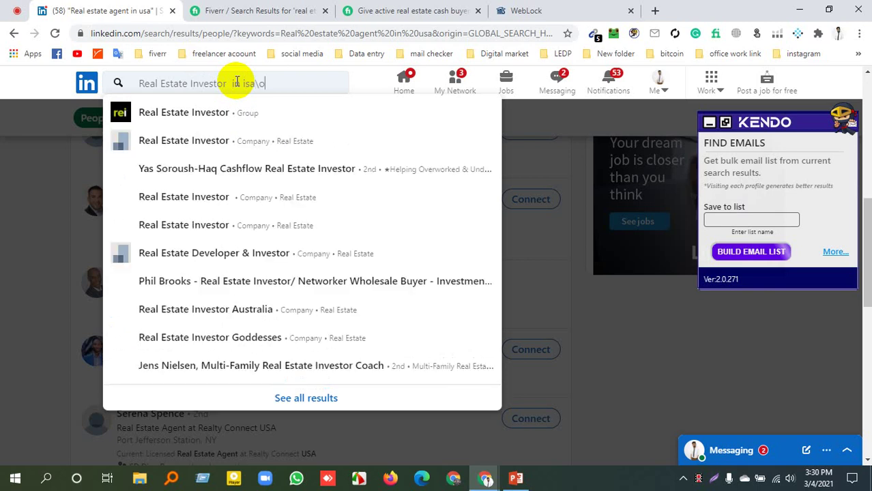
{"action": "left_click_drag", "start_coordinate": [242, 82], "coordinate": [321, 82]}
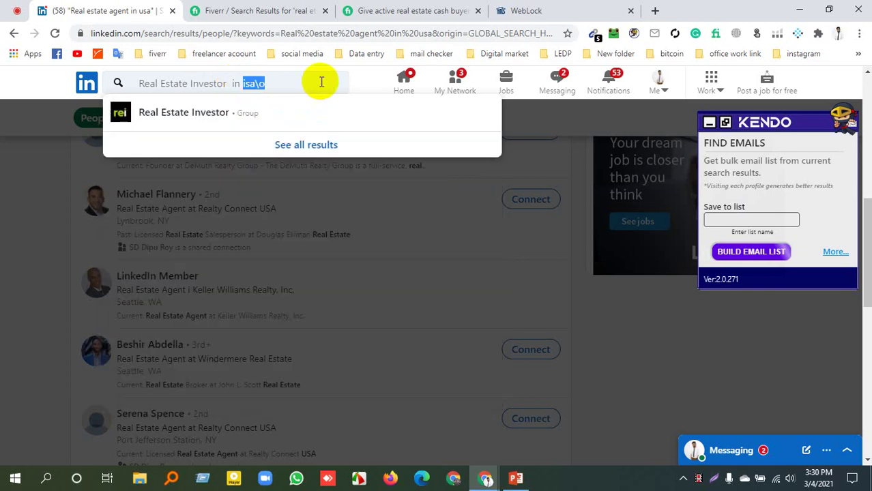
{"action": "key", "text": "BackSpace"}
{"action": "type", "text": "isa"}
{"action": "key", "text": "BackSpace"}
{"action": "key", "text": "BackSpace"}
{"action": "key", "text": "BackSpace"}
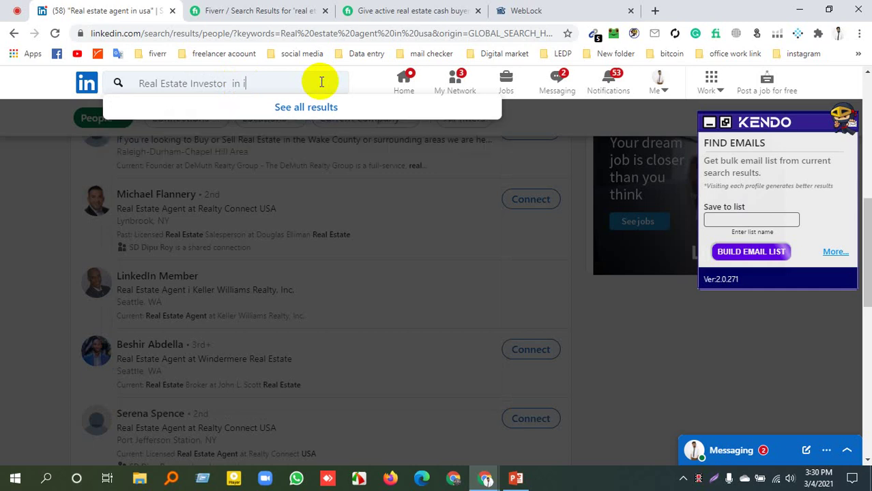
{"action": "type", "text": "usa"}
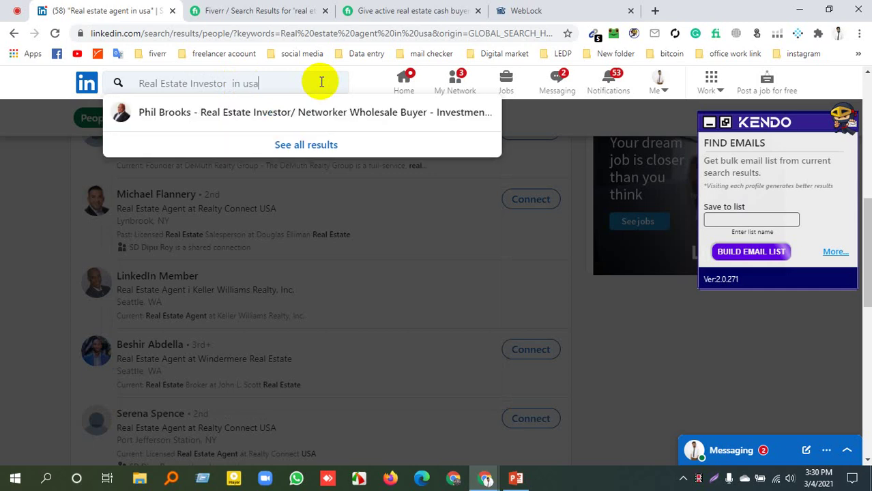
{"action": "key", "text": "Return"}
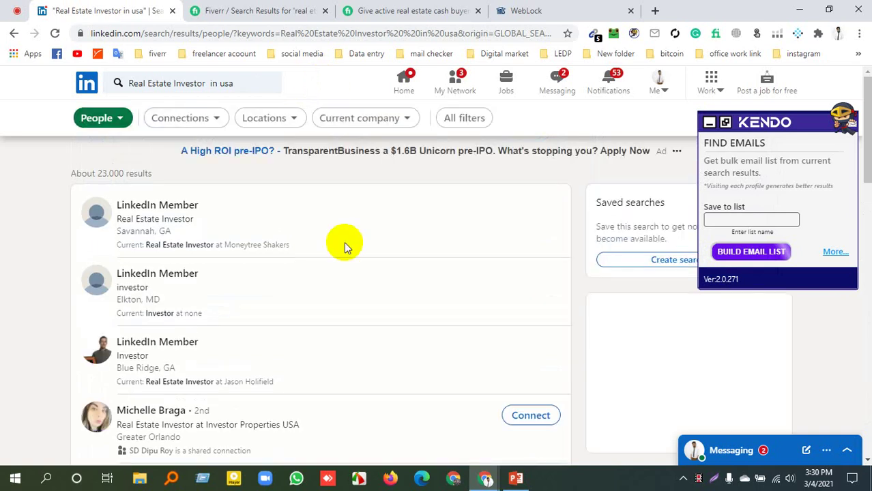
- Scroll through the people results and highlight the 23,000 results count
{"action": "scroll", "coordinate": [247, 228], "scroll_direction": "down", "scroll_amount": 5}
{"action": "scroll", "coordinate": [246, 229], "scroll_direction": "down", "scroll_amount": 1}
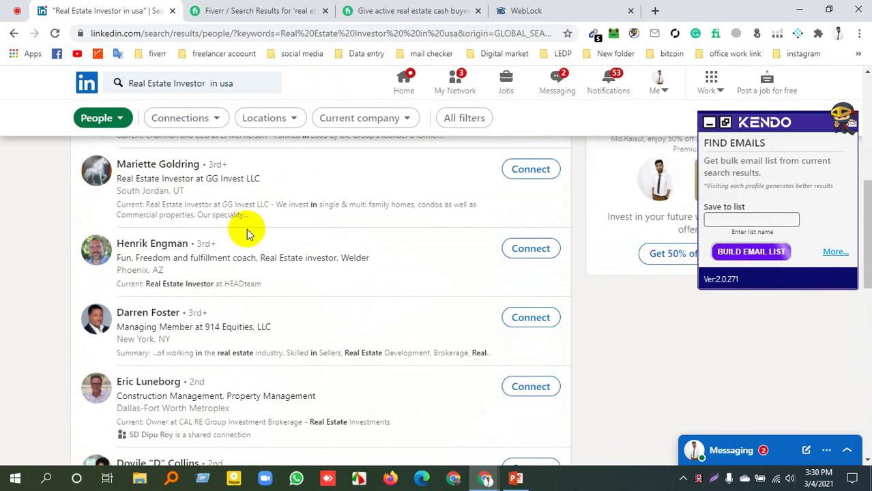
{"action": "scroll", "coordinate": [246, 228], "scroll_direction": "down", "scroll_amount": 6}
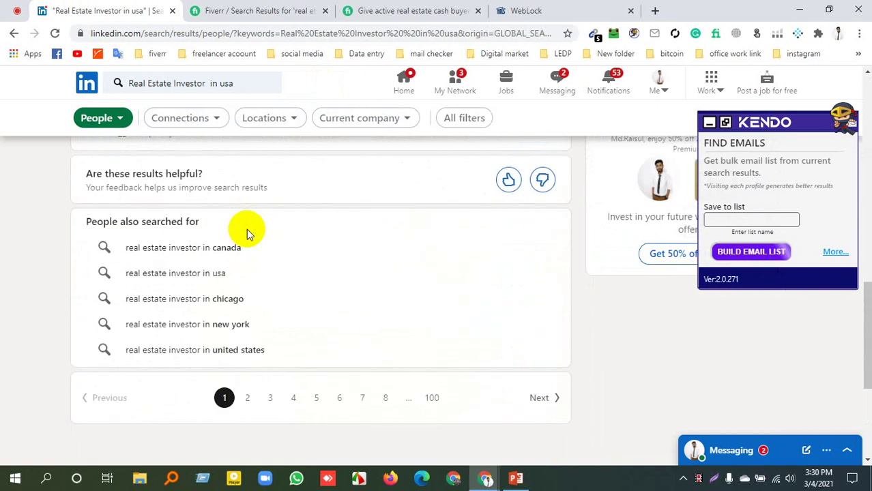
{"action": "scroll", "coordinate": [246, 228], "scroll_direction": "up", "scroll_amount": 3}
{"action": "scroll", "coordinate": [246, 228], "scroll_direction": "up", "scroll_amount": 8}
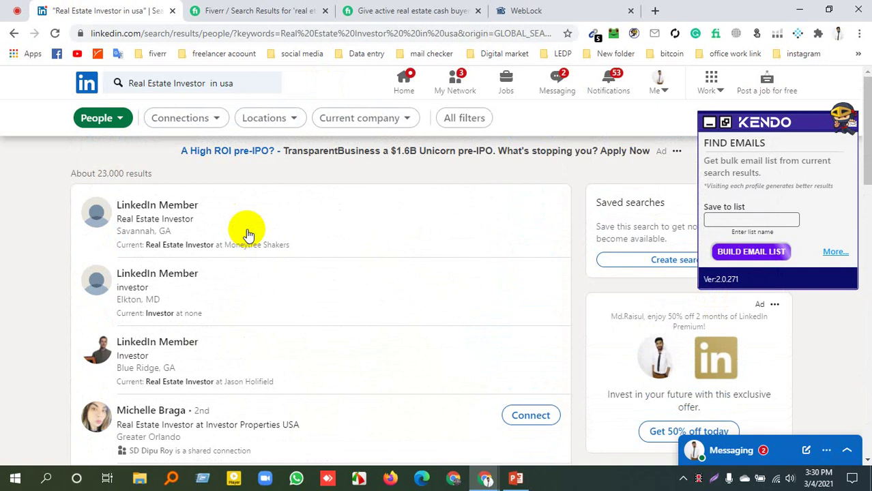
{"action": "left_click_drag", "start_coordinate": [98, 173], "coordinate": [173, 176]}
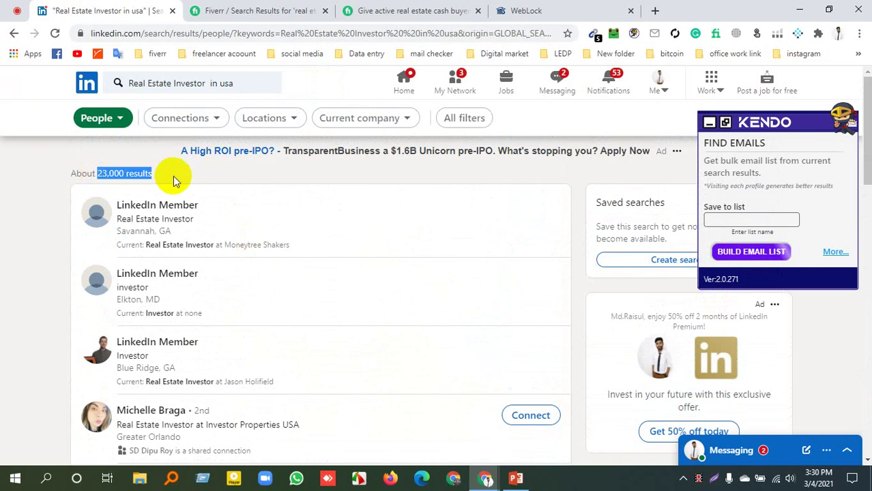
- Close the unavailable NMLS Consumer Access license lookup tab
{"action": "left_click", "coordinate": [278, 10]}
{"action": "left_click", "coordinate": [529, 11]}
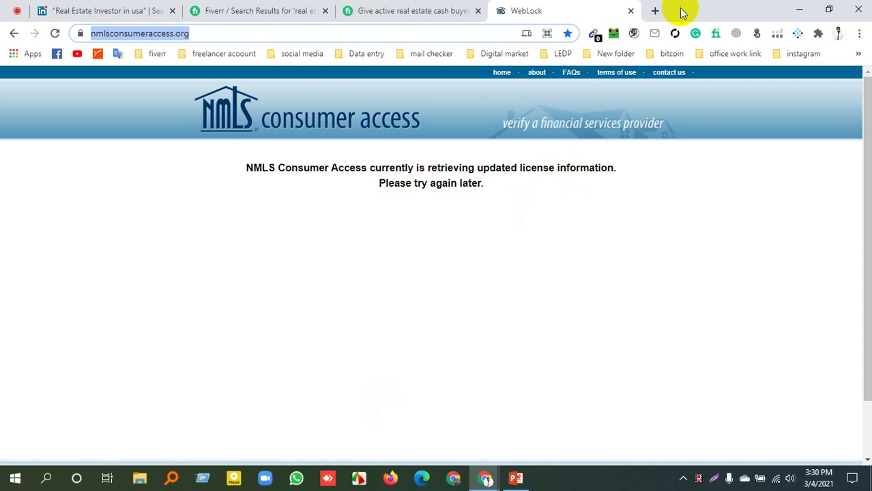
{"action": "left_click", "coordinate": [631, 10]}
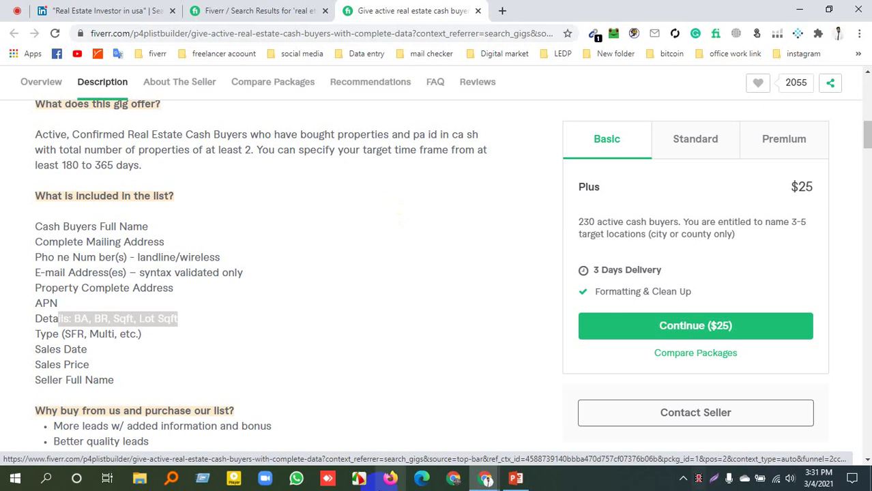
- Switch from the Fiverr gig to the pinned Google Meet call tab
{"action": "left_click", "coordinate": [17, 10]}
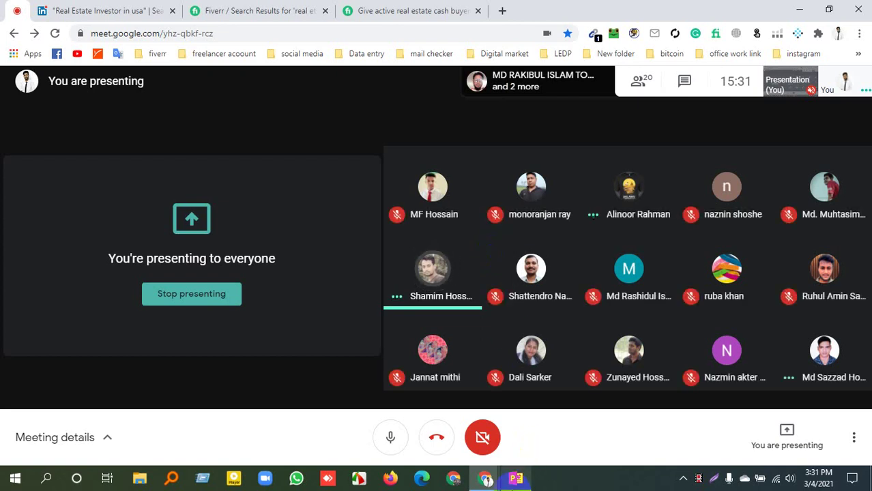
- Show and hide the PowerPoint window, then return to the LinkedIn 'Real Estate Investor in usa' results
{"action": "left_click", "coordinate": [515, 478]}
{"action": "left_click", "coordinate": [515, 479]}
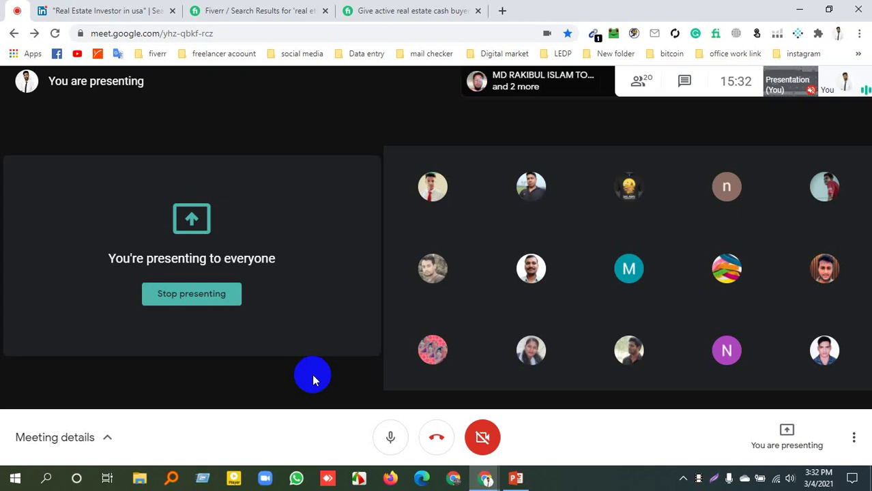
{"action": "left_click", "coordinate": [89, 10]}
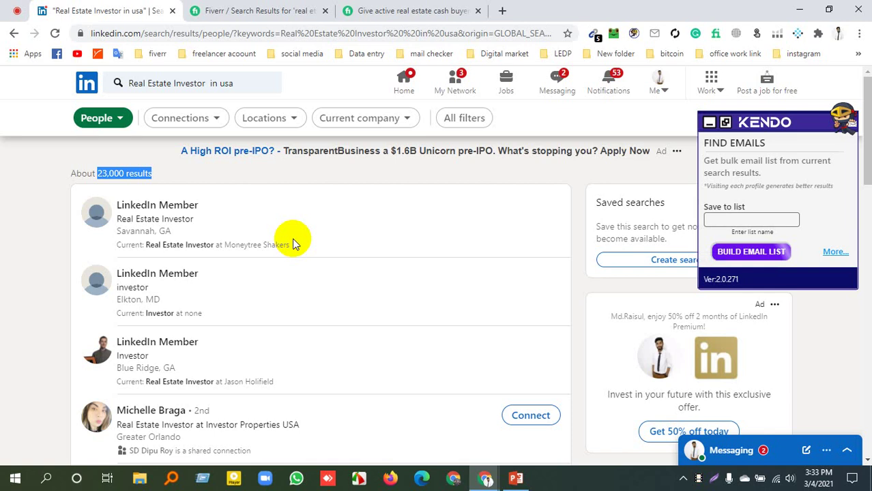
- Review the top of the Fiverr cash buyers gig, then go back to the LinkedIn results
{"action": "left_click", "coordinate": [446, 8]}
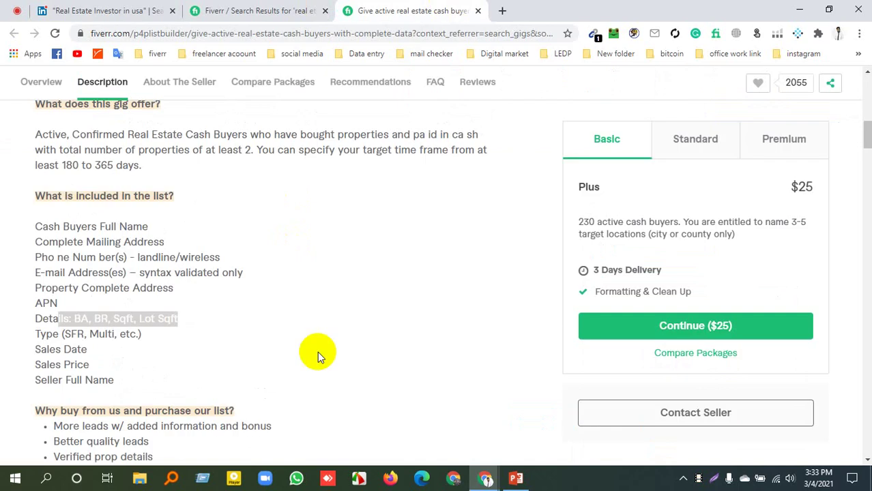
{"action": "scroll", "coordinate": [103, 315], "scroll_direction": "up", "scroll_amount": 10}
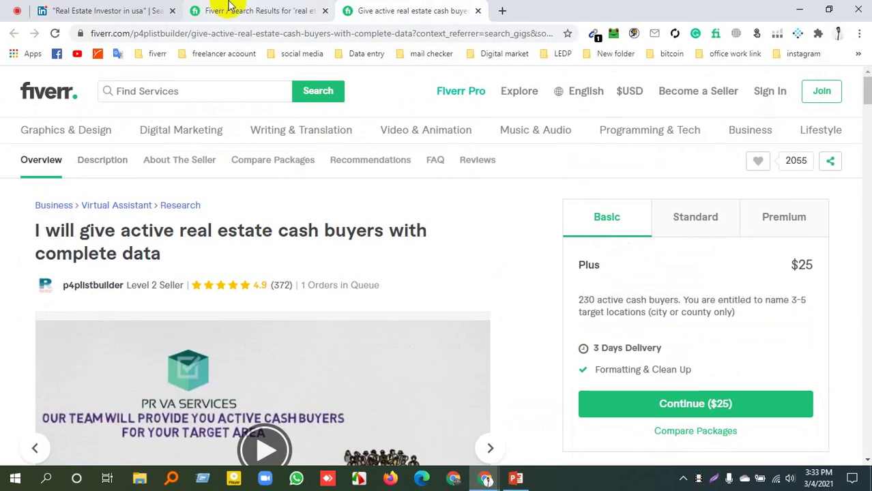
{"action": "left_click", "coordinate": [113, 8]}
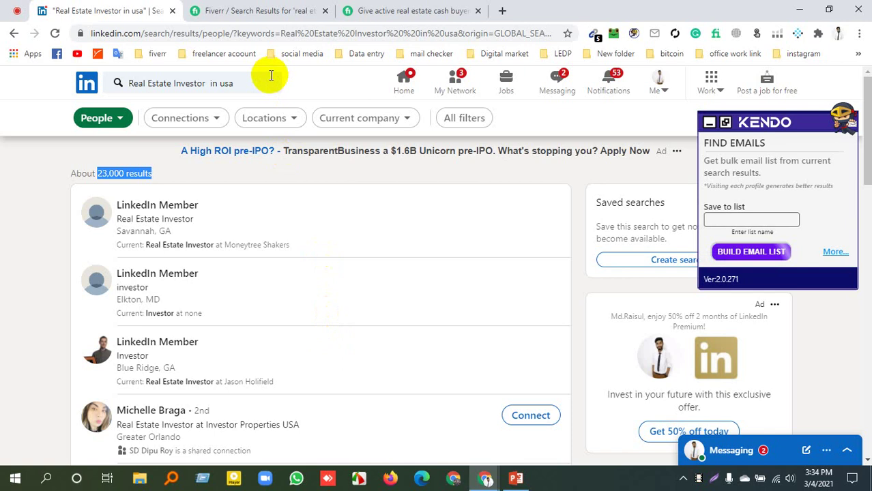
- Search Fiverr gigs for 'cash buyer' after removing the misspelled 'real etsate' from the query
{"action": "left_click", "coordinate": [259, 11]}
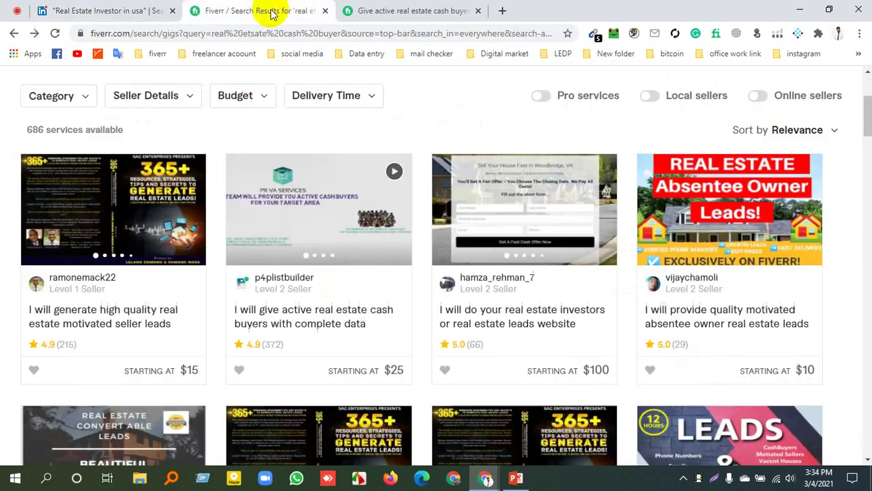
{"action": "scroll", "coordinate": [218, 205], "scroll_direction": "up", "scroll_amount": 3}
{"action": "left_click", "coordinate": [193, 91]}
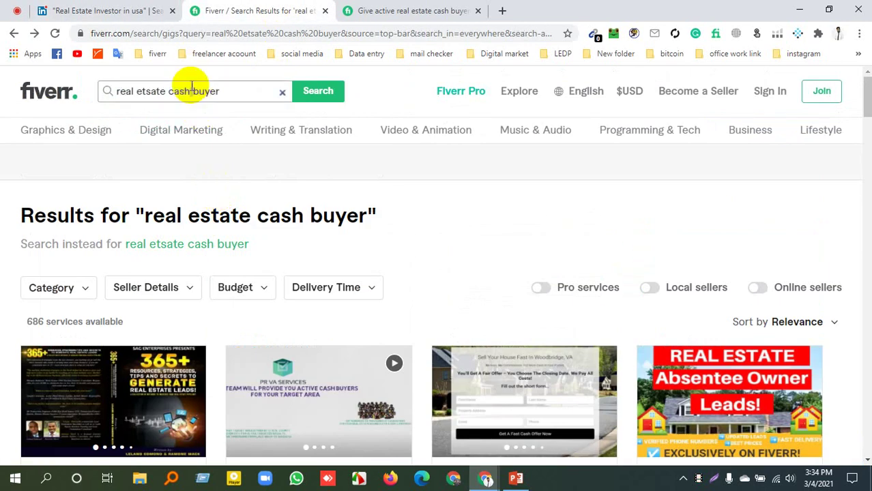
{"action": "triple_click", "coordinate": [191, 87]}
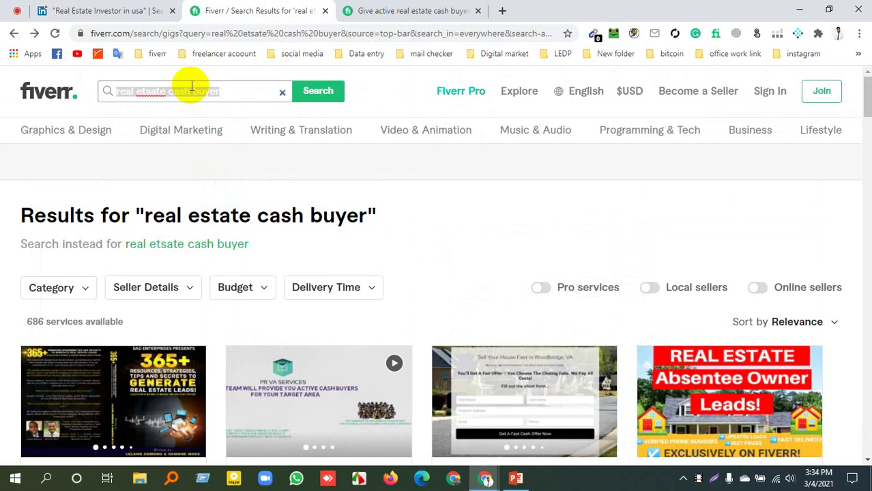
{"action": "left_click", "coordinate": [190, 246]}
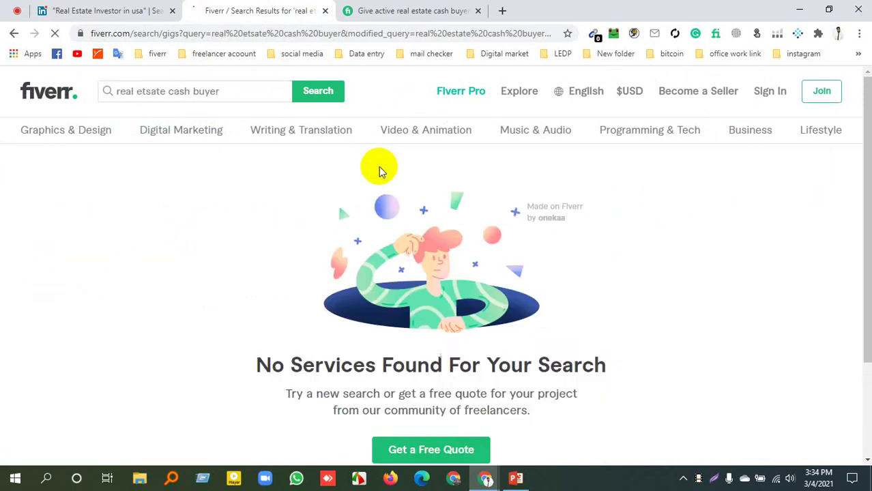
{"action": "left_click_drag", "start_coordinate": [170, 89], "coordinate": [58, 101]}
{"action": "key", "text": "BackSpace"}
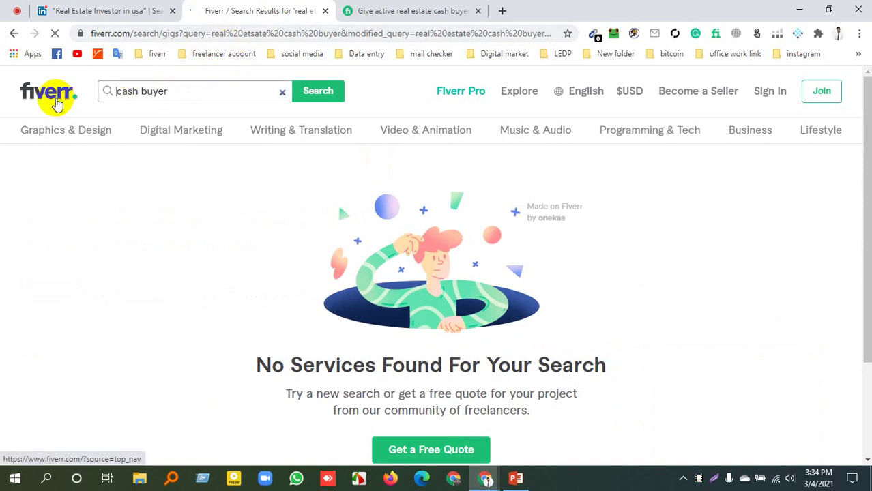
{"action": "key", "text": "Return"}
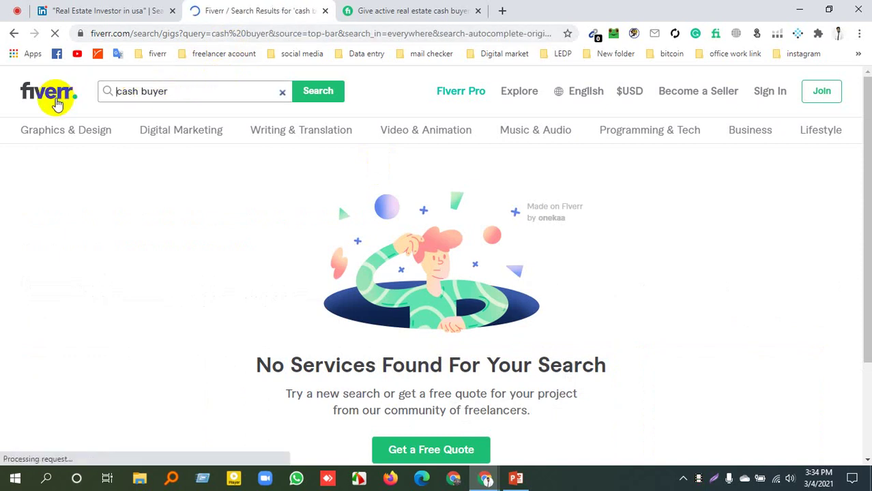
{"action": "scroll", "coordinate": [204, 225], "scroll_direction": "down", "scroll_amount": 4}
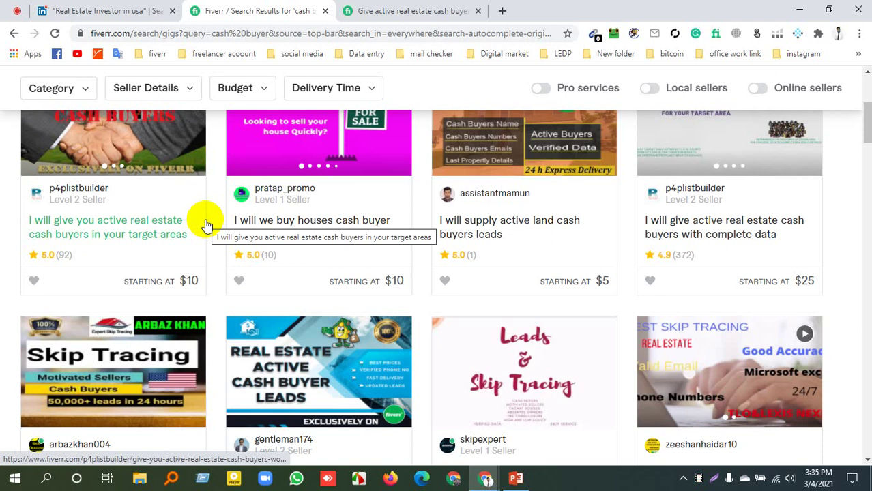
- Close both Fiverr tabs and minimize the browser
{"action": "left_click", "coordinate": [325, 10]}
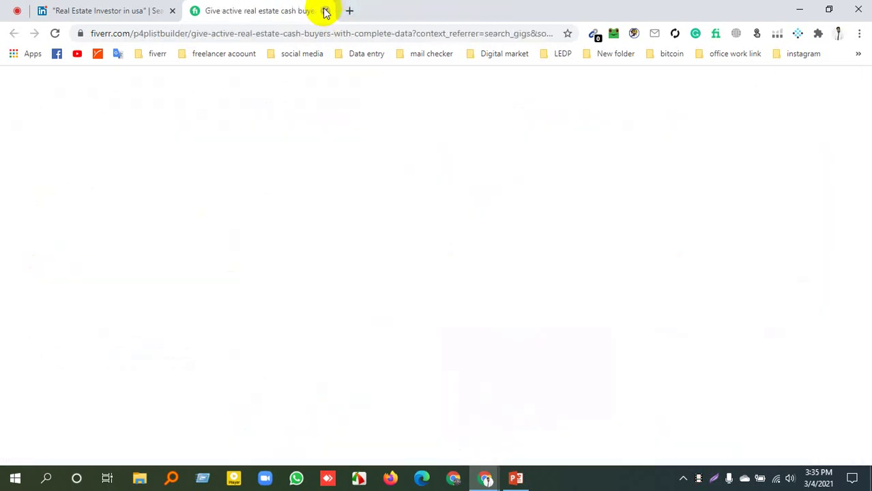
{"action": "key", "text": "ctrl+w"}
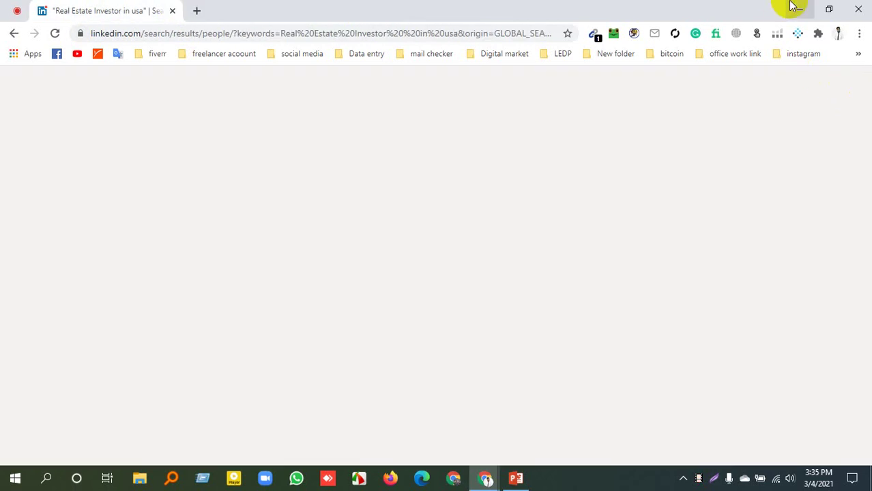
{"action": "left_click", "coordinate": [794, 8]}
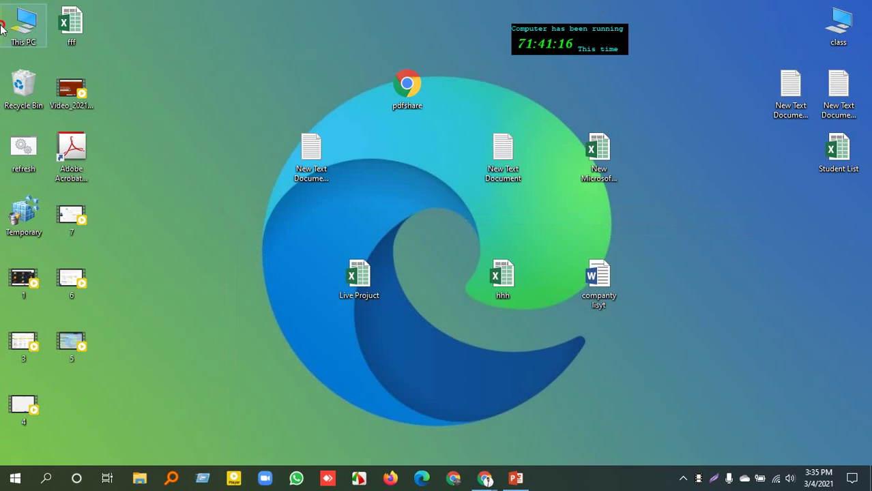
- Browse drive G: through online files and my work list copy down to work sheet > real estaet
{"action": "double_click", "coordinate": [3, 27]}
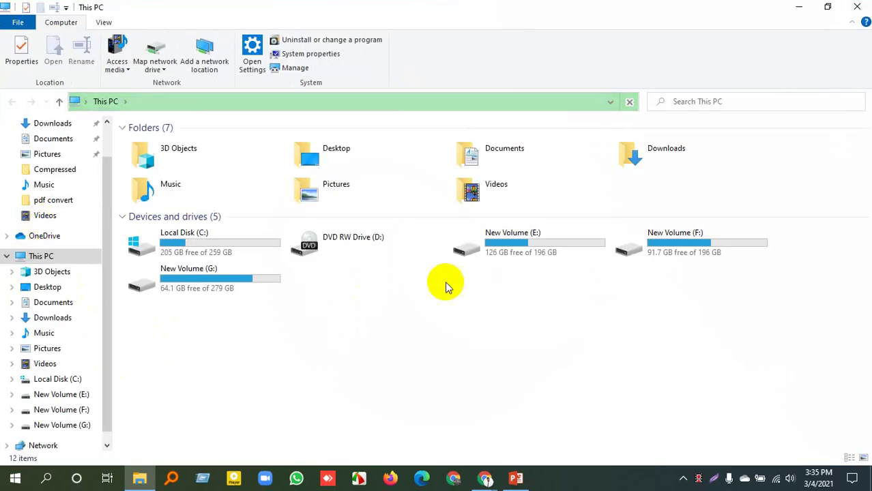
{"action": "left_click", "coordinate": [185, 287]}
{"action": "key", "text": "Return"}
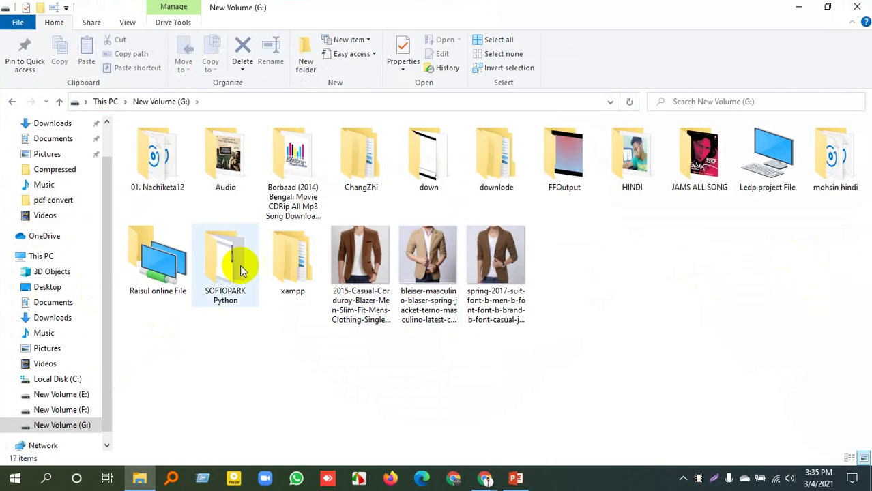
{"action": "double_click", "coordinate": [136, 286]}
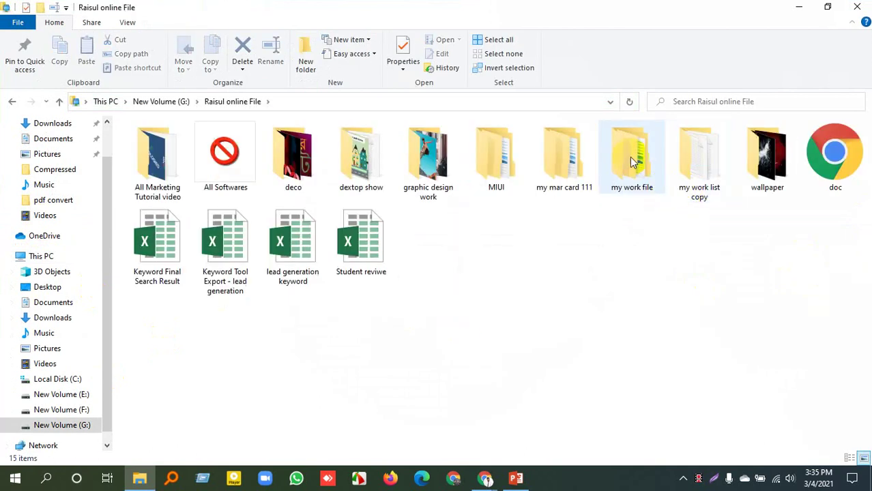
{"action": "double_click", "coordinate": [630, 157]}
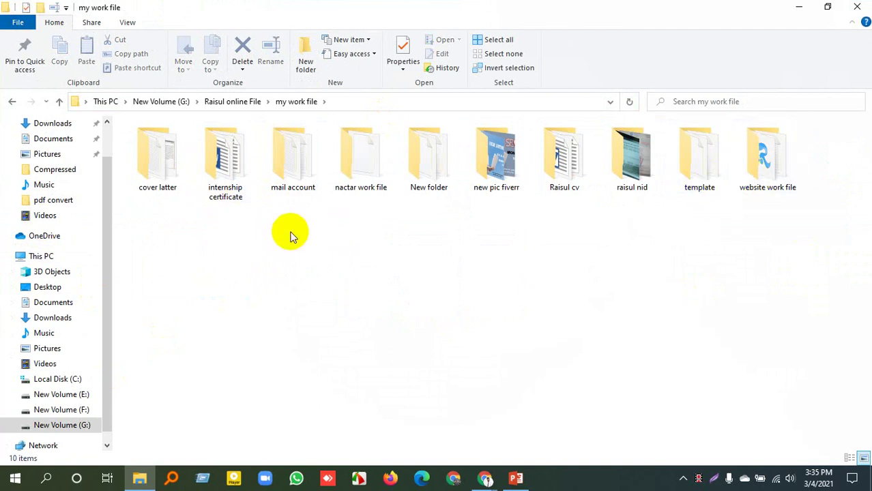
{"action": "key", "text": "alt+Up"}
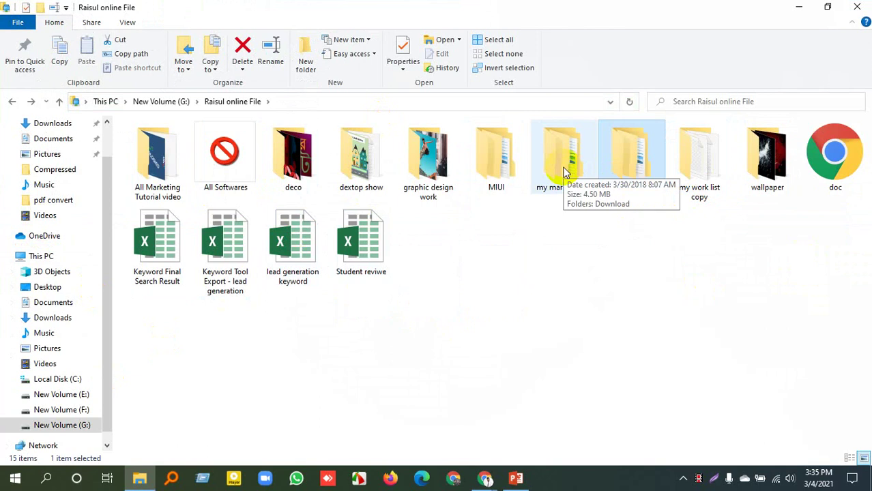
{"action": "double_click", "coordinate": [699, 183]}
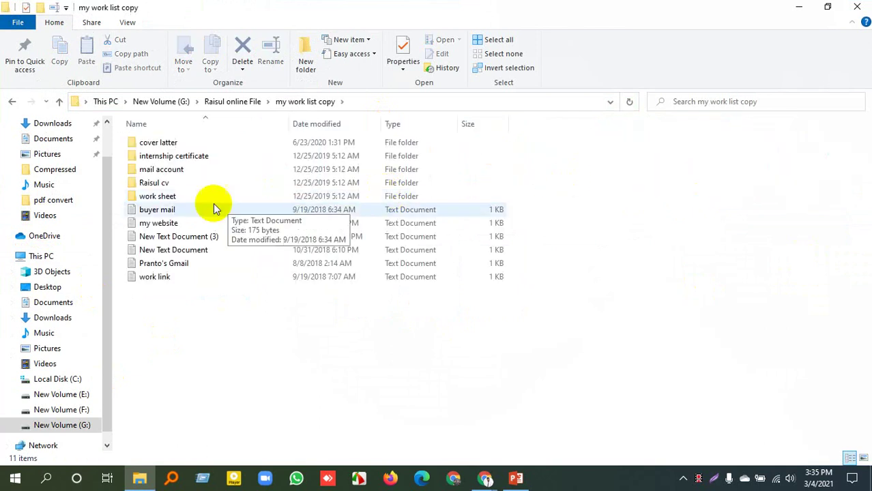
{"action": "double_click", "coordinate": [191, 197]}
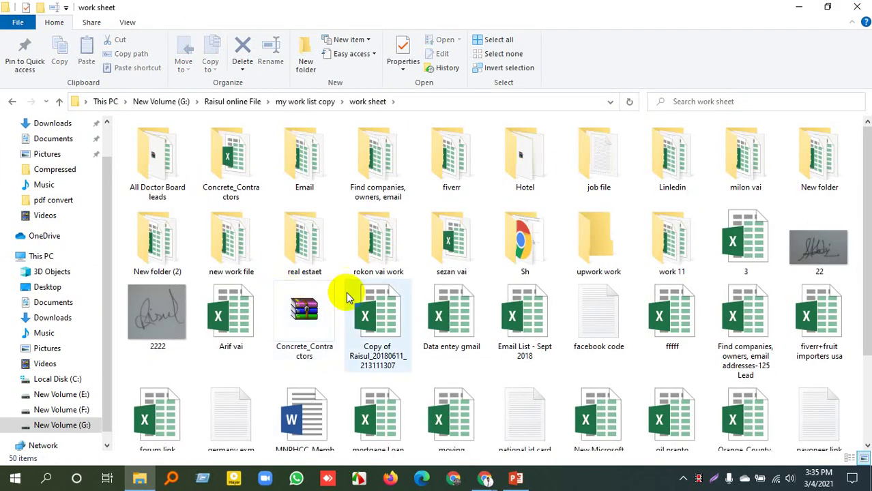
{"action": "double_click", "coordinate": [305, 247]}
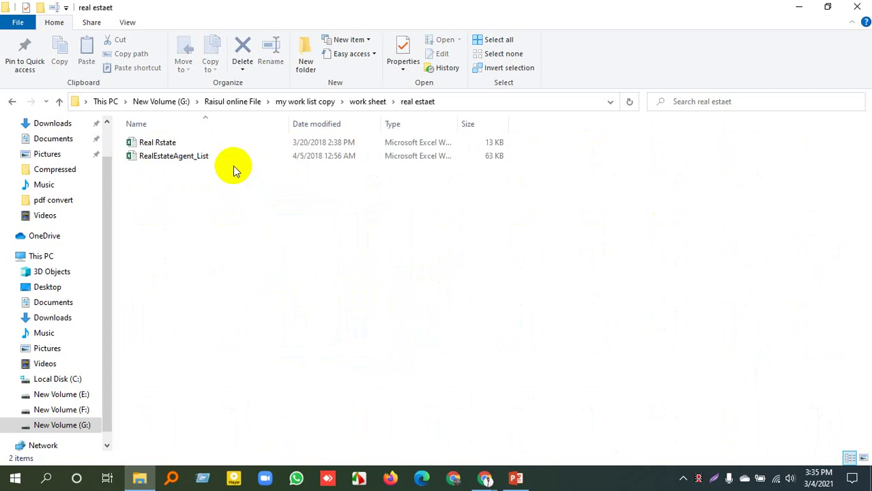
{"action": "key", "text": "alt+Left"}
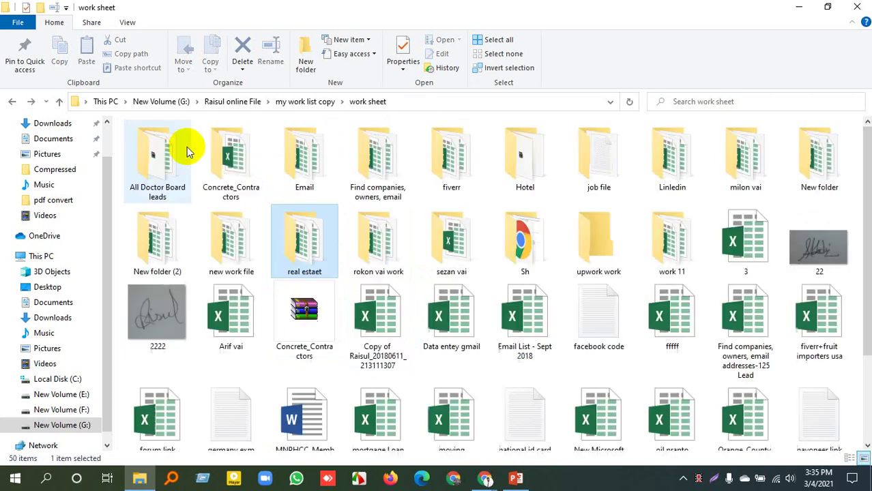
- Close that Explorer window and open the New Volume (E:) drive from This PC
{"action": "left_click", "coordinate": [856, 6]}
{"action": "double_click", "coordinate": [4, 14]}
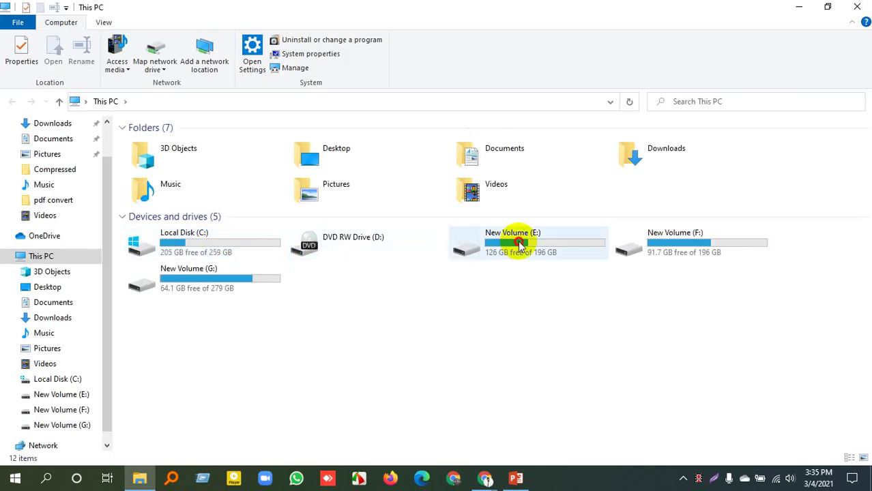
{"action": "left_click", "coordinate": [520, 245]}
{"action": "double_click", "coordinate": [520, 246]}
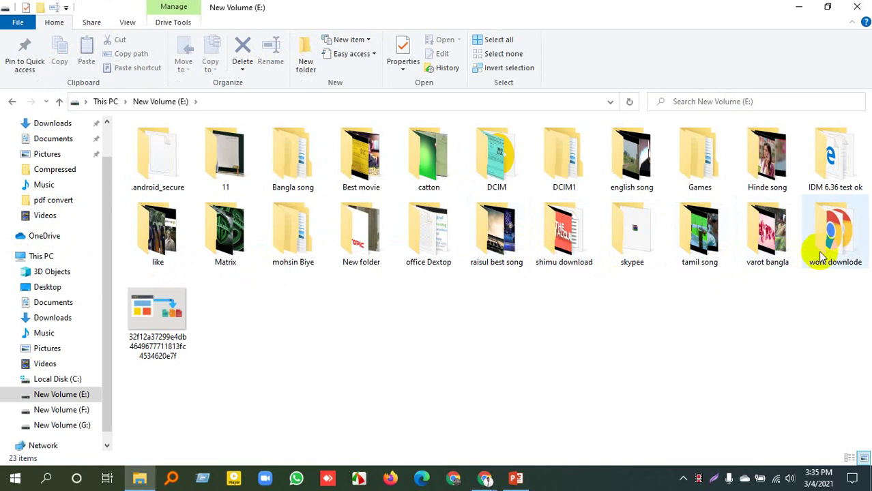
- Stop presenting in Google Meet and open the New Volume (G:) drive
{"action": "key", "text": "alt+Left"}
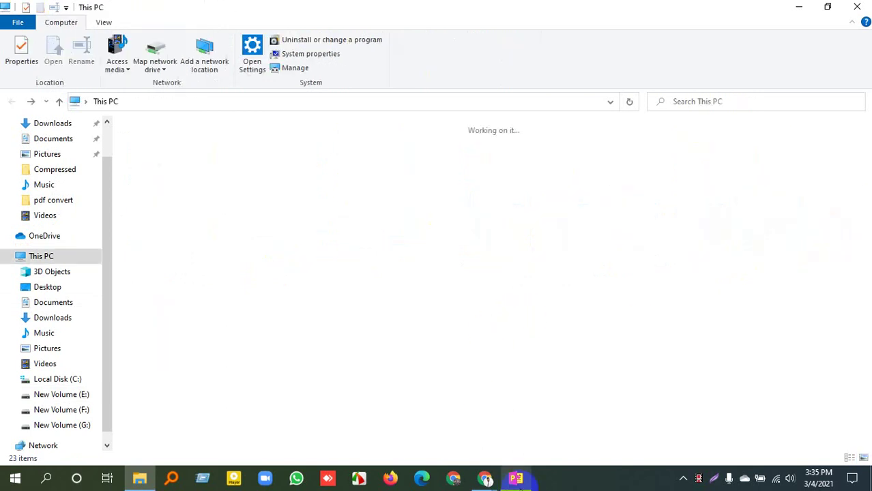
{"action": "mouse_move", "coordinate": [484, 477]}
{"action": "left_click", "coordinate": [431, 437]}
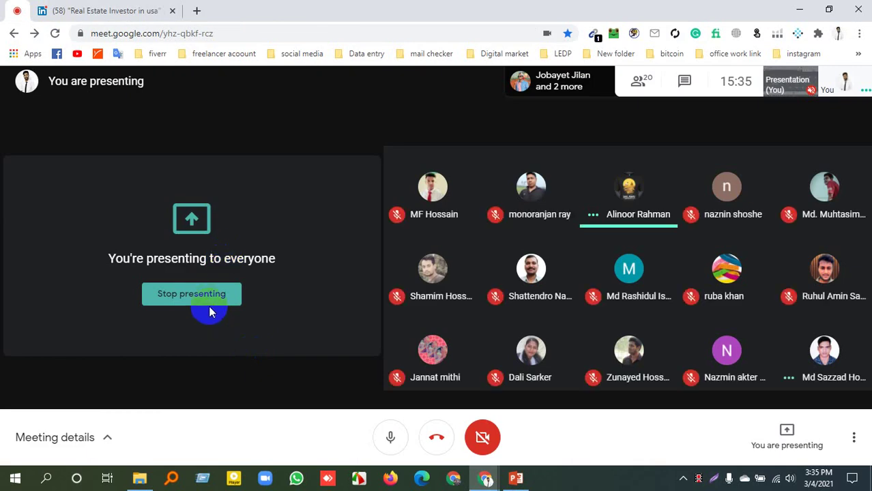
{"action": "left_click", "coordinate": [208, 307]}
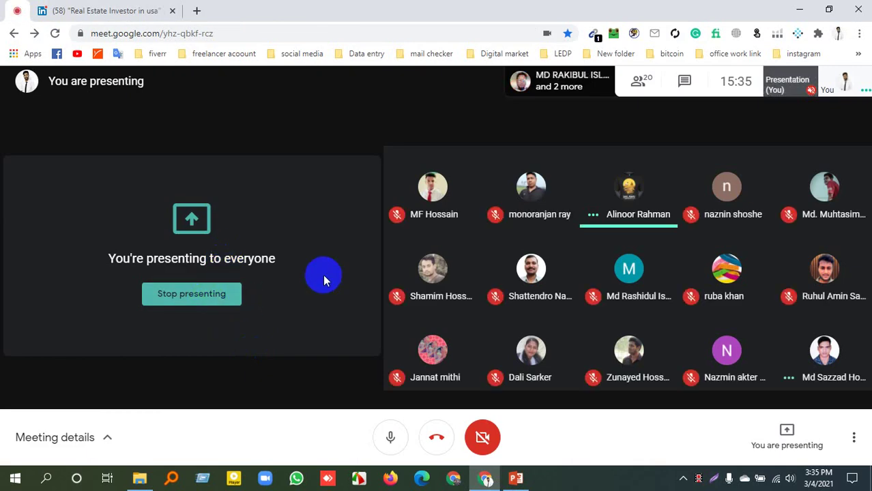
{"action": "left_click", "coordinate": [799, 8]}
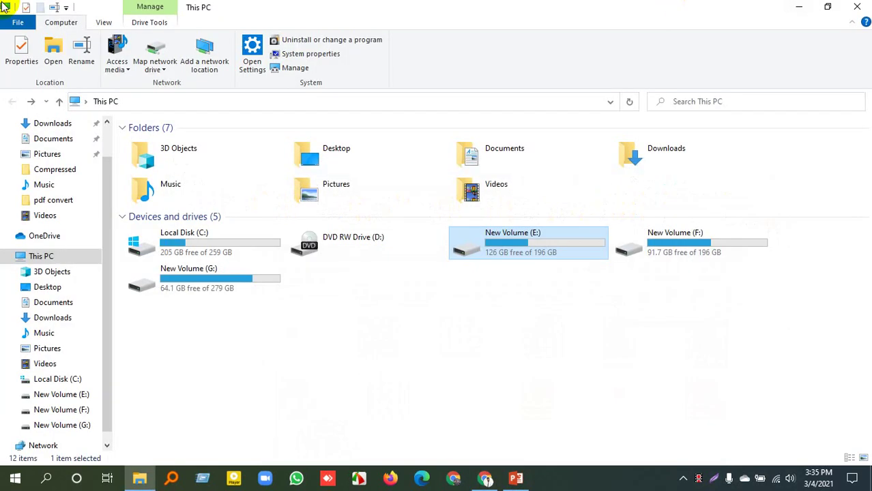
{"action": "double_click", "coordinate": [234, 291]}
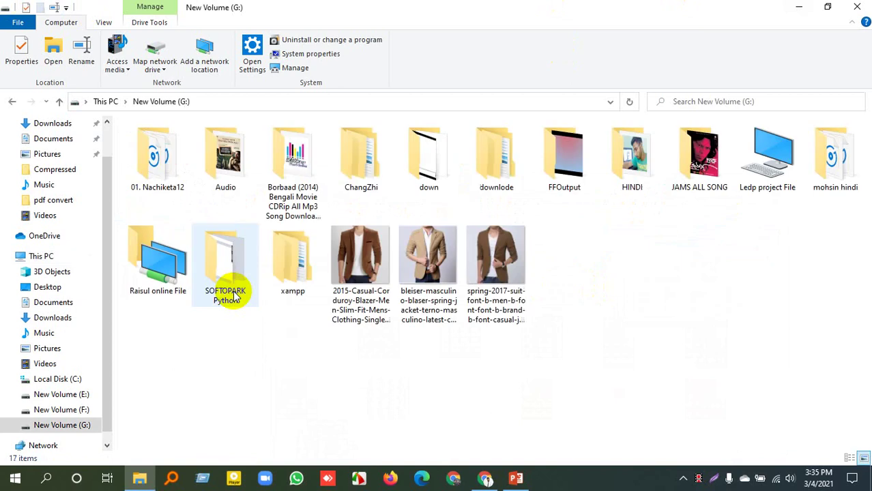
- Present the entire screen to the meeting again and bring up the cash buyer folder
{"action": "left_click", "coordinate": [485, 478]}
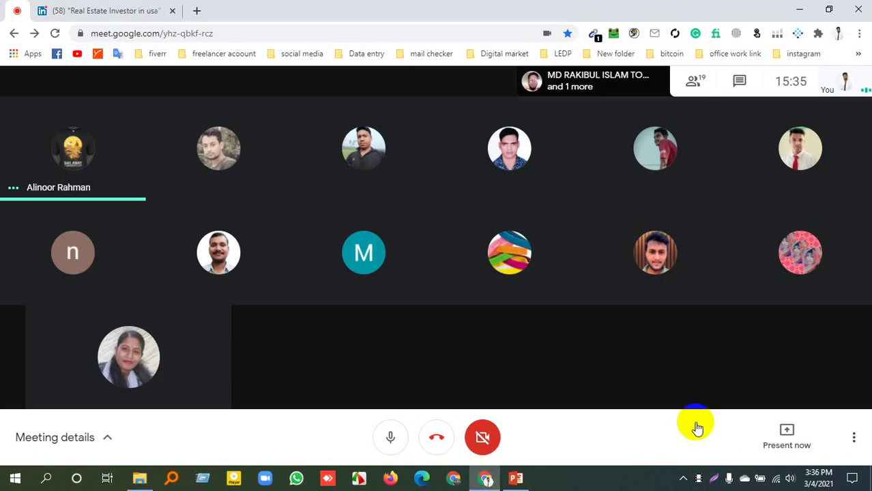
{"action": "left_click", "coordinate": [786, 436]}
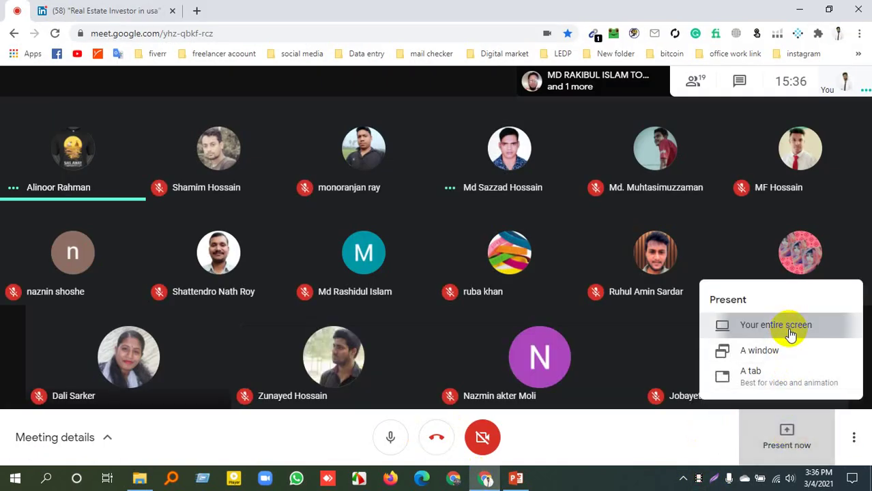
{"action": "left_click", "coordinate": [788, 332]}
{"action": "left_click", "coordinate": [290, 190]}
{"action": "left_click", "coordinate": [548, 308]}
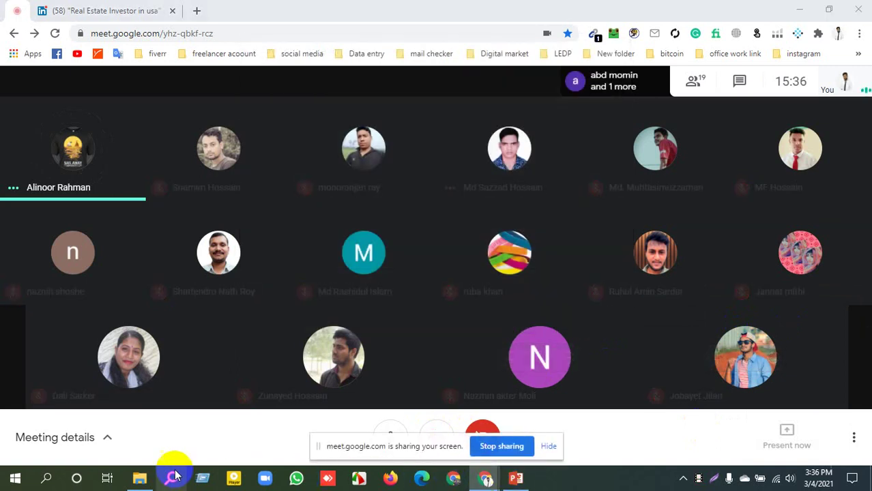
{"action": "left_click", "coordinate": [139, 478]}
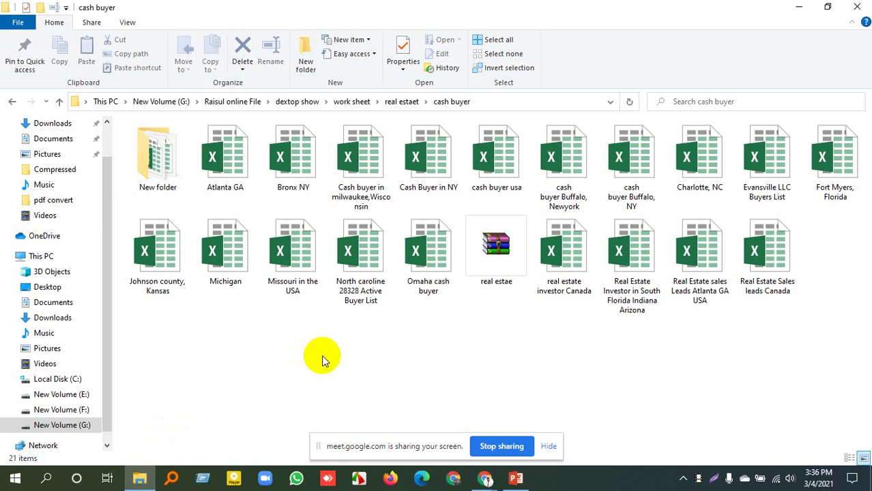
- Open the Atlanta GA workbook from the cash buyer folder and maximize Excel
{"action": "left_click", "coordinate": [219, 174]}
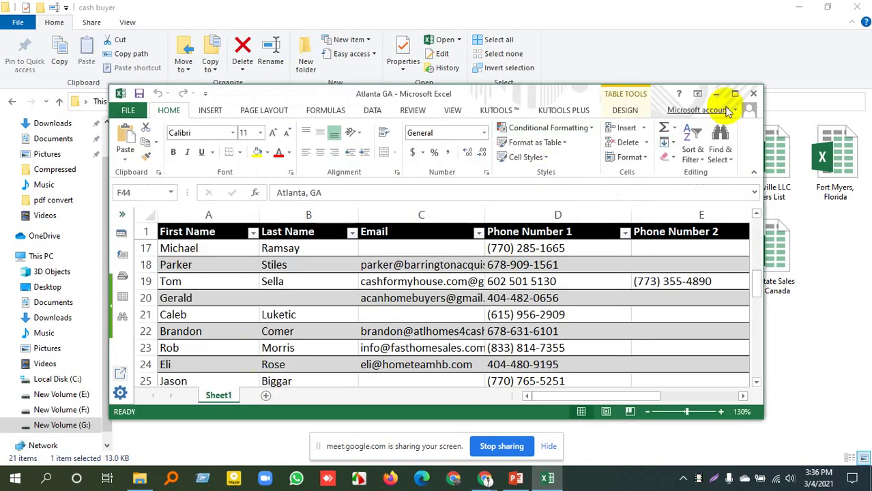
{"action": "left_click", "coordinate": [735, 94]}
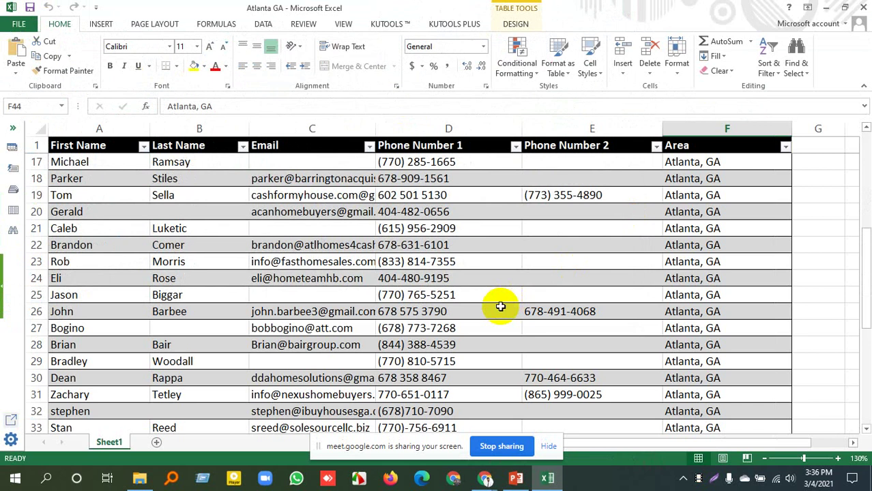
- Walk through the First Name, Last Name, Email, Phone Number 1, Phone Number 2 and Area headers
{"action": "left_click", "coordinate": [89, 145]}
{"action": "left_click", "coordinate": [167, 145]}
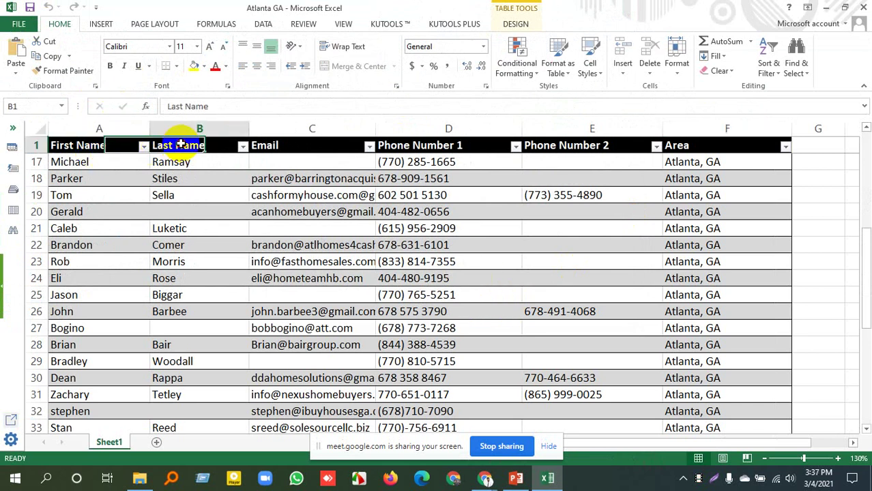
{"action": "left_click", "coordinate": [286, 144]}
{"action": "left_click", "coordinate": [383, 146]}
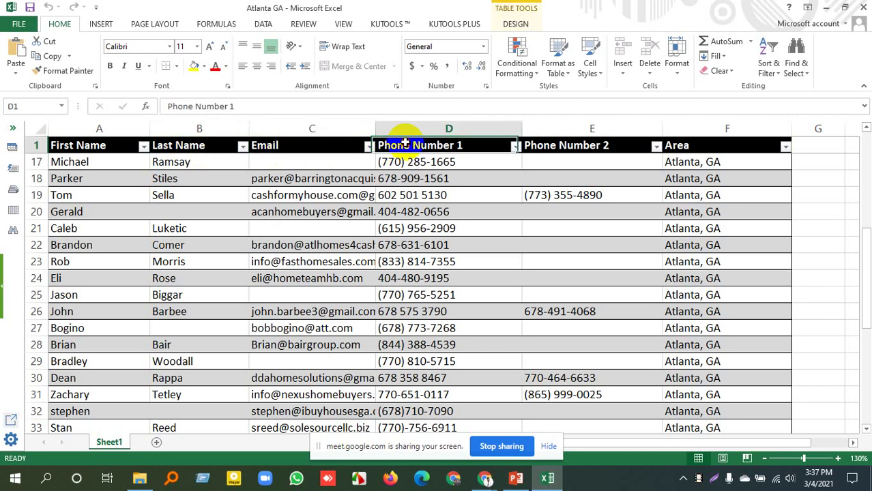
{"action": "left_click", "coordinate": [561, 144]}
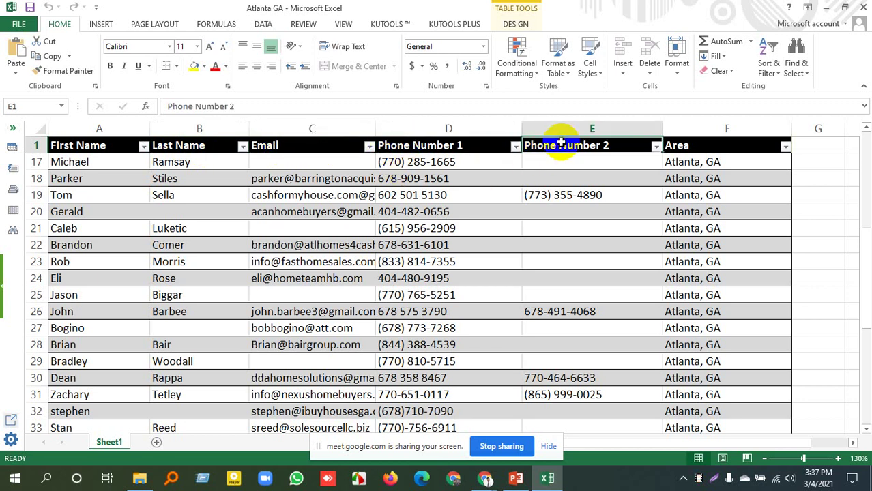
{"action": "left_click", "coordinate": [723, 143]}
{"action": "left_click", "coordinate": [472, 148]}
{"action": "left_click", "coordinate": [580, 145]}
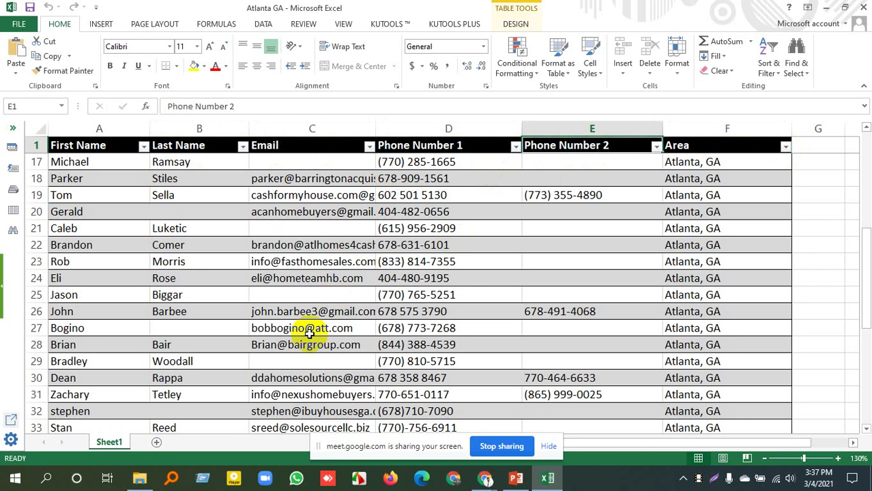
{"action": "left_click", "coordinate": [599, 228]}
{"action": "left_click", "coordinate": [458, 146]}
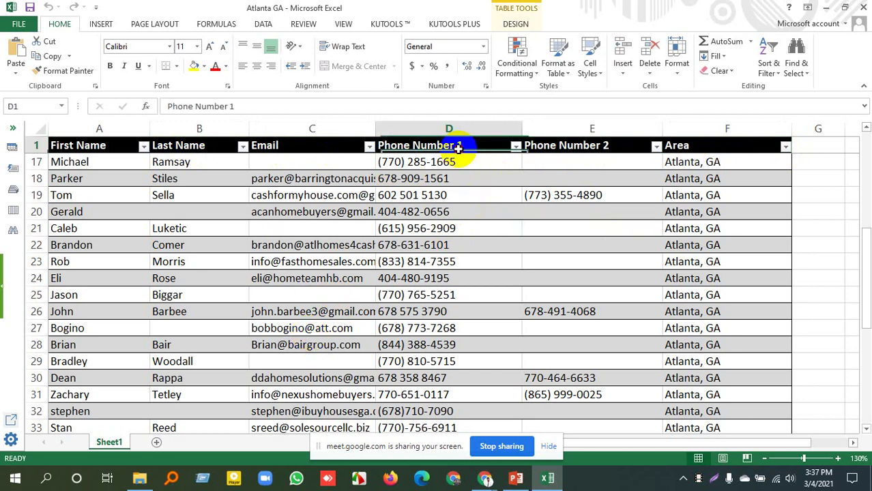
- Select the Phone Number 1 and Phone Number 2 entries, then the whole Phone Number 2 column
{"action": "left_click_drag", "start_coordinate": [458, 149], "coordinate": [445, 321]}
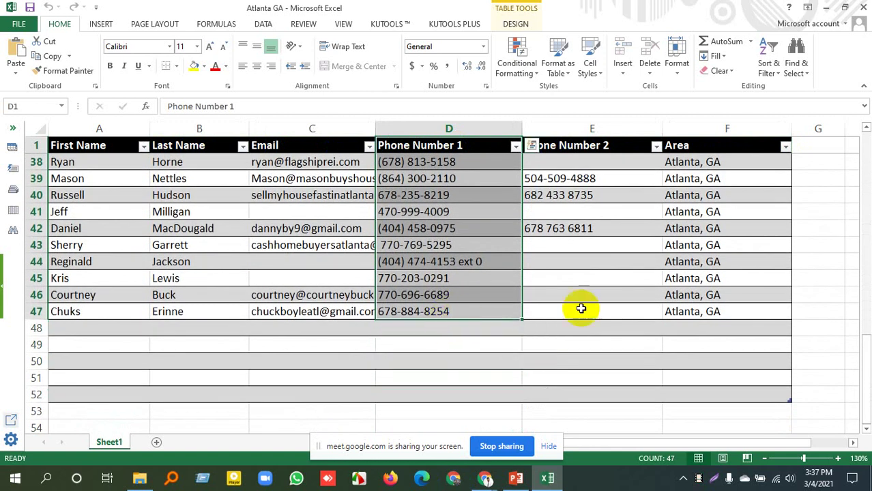
{"action": "scroll", "coordinate": [566, 303], "scroll_direction": "up", "scroll_amount": 12}
{"action": "left_click_drag", "start_coordinate": [557, 147], "coordinate": [500, 393]}
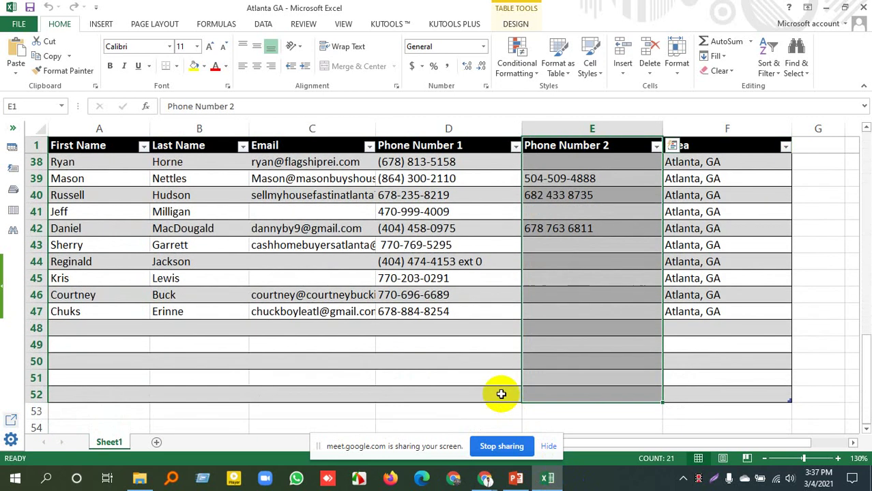
{"action": "left_click", "coordinate": [453, 382]}
{"action": "scroll", "coordinate": [452, 383], "scroll_direction": "up", "scroll_amount": 12}
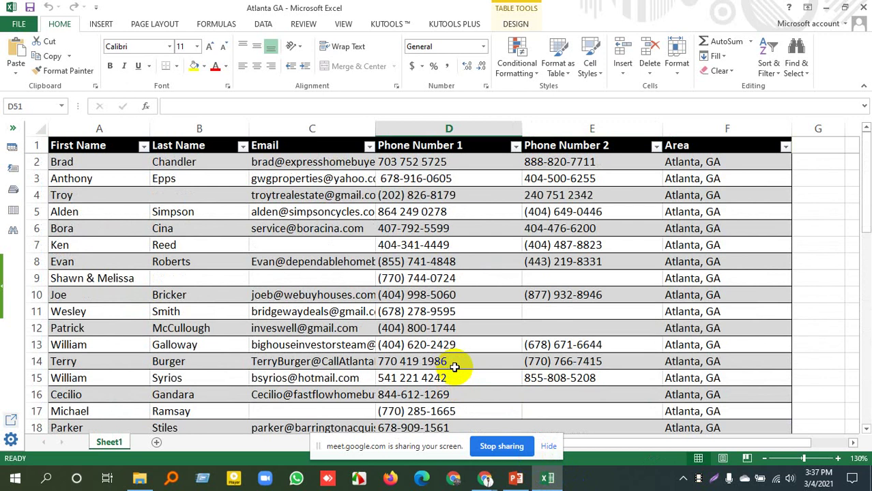
{"action": "left_click", "coordinate": [593, 129]}
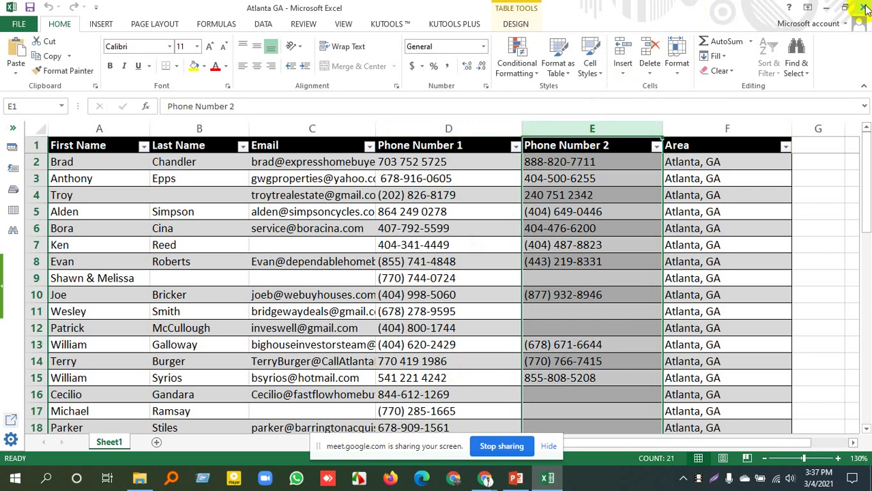
- Check the last phone number in row 47, then close the Atlanta GA workbook
{"action": "scroll", "coordinate": [372, 259], "scroll_direction": "down", "scroll_amount": 9}
{"action": "scroll", "coordinate": [383, 265], "scroll_direction": "down", "scroll_amount": 8}
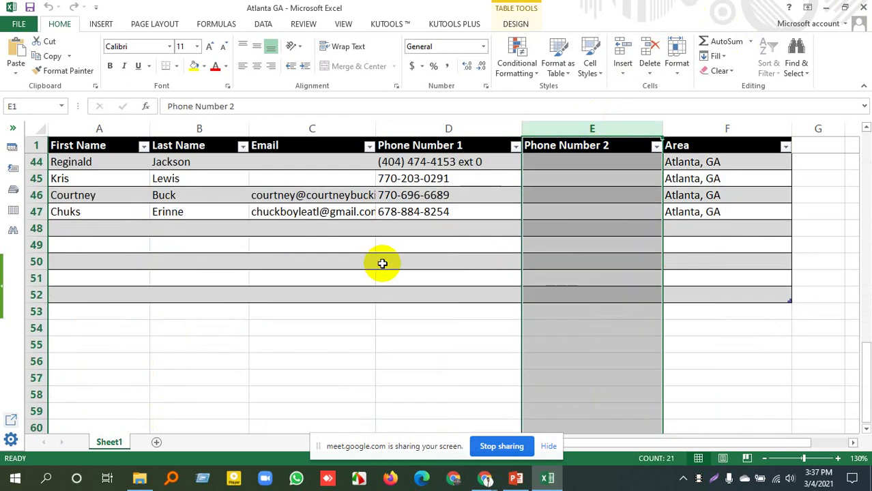
{"action": "scroll", "coordinate": [383, 263], "scroll_direction": "up", "scroll_amount": 4}
{"action": "left_click", "coordinate": [384, 263]}
{"action": "double_click", "coordinate": [415, 262]}
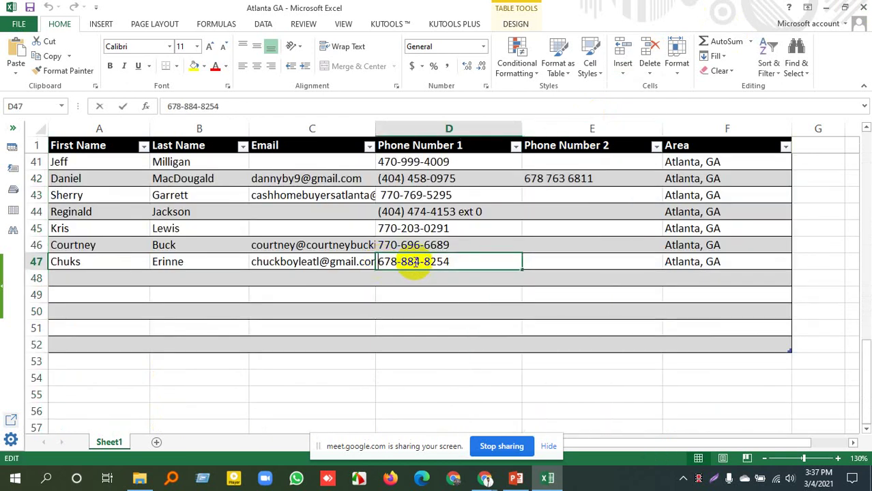
{"action": "left_click", "coordinate": [858, 7]}
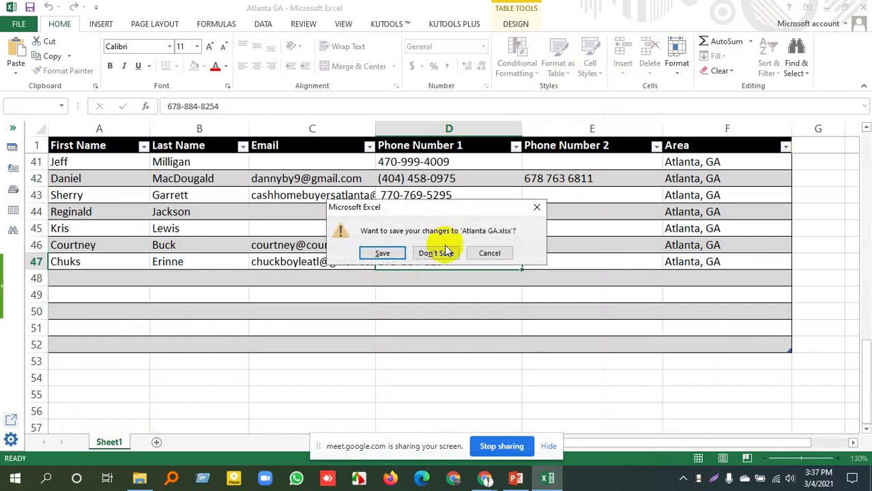
- Close the Atlanta GA workbook without saving and open the Bronx NY lead list
{"action": "left_click", "coordinate": [435, 251]}
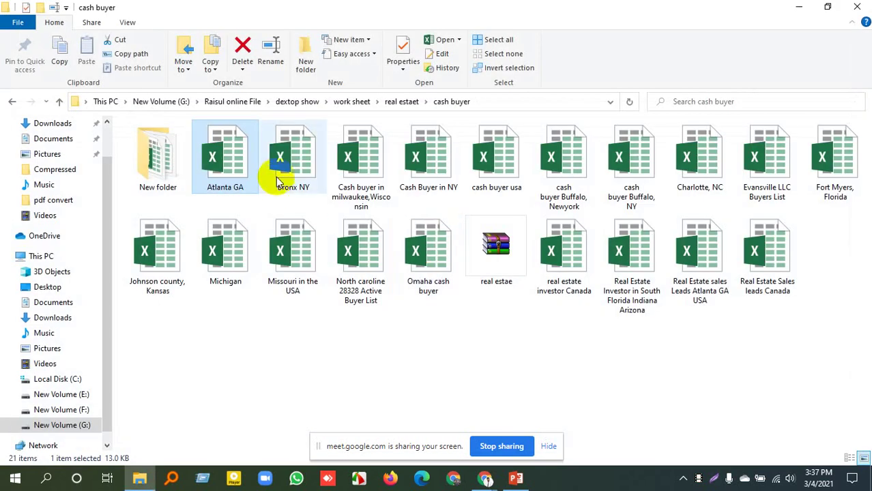
{"action": "left_click", "coordinate": [286, 173]}
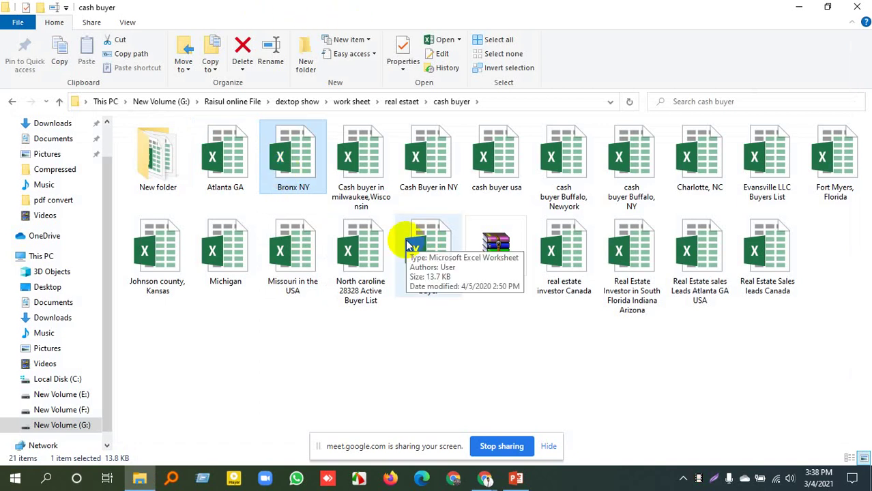
{"action": "double_click", "coordinate": [285, 175]}
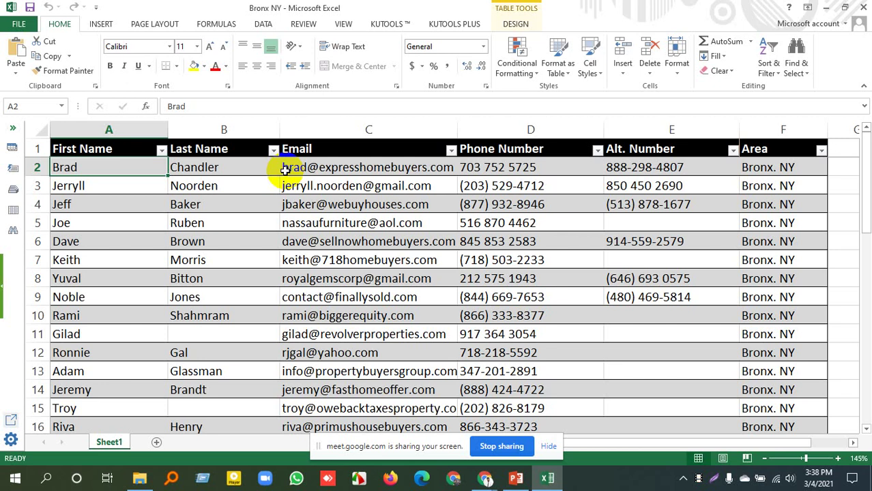
- Hide the Meet screen-sharing notice and close the Bronx NY workbook
{"action": "left_click", "coordinate": [549, 447]}
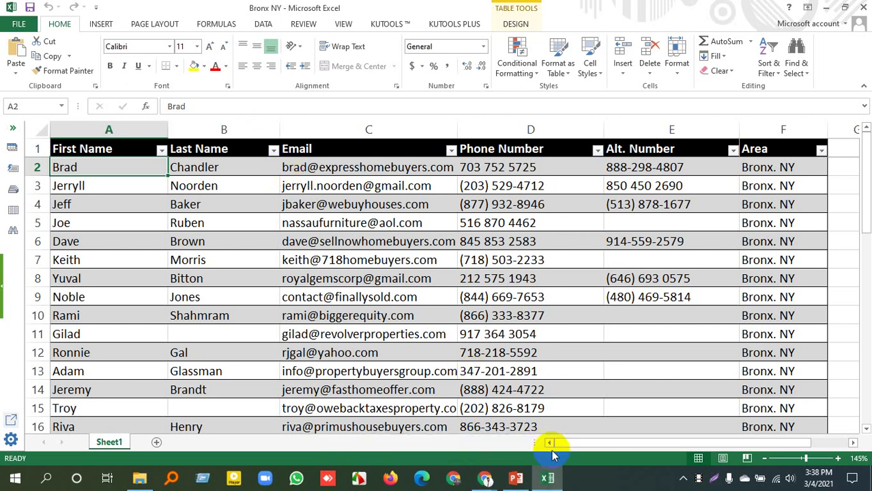
{"action": "left_click", "coordinate": [861, 6]}
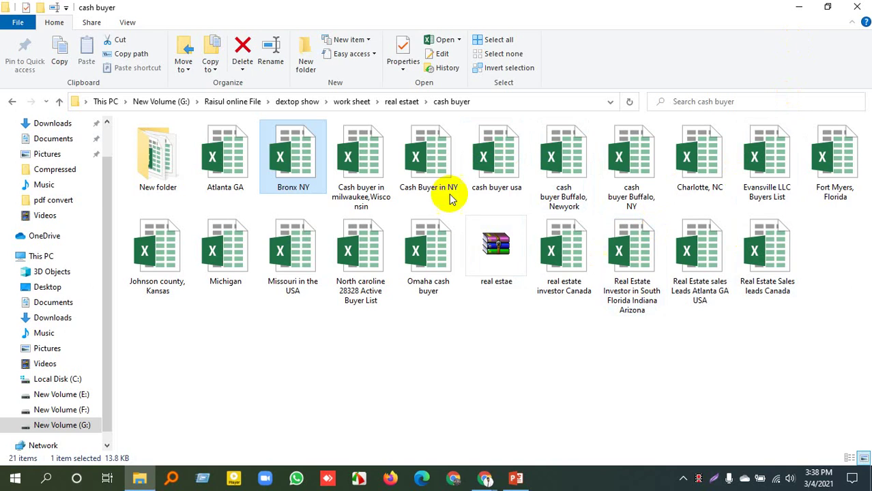
{"action": "left_click_drag", "start_coordinate": [197, 345], "coordinate": [849, 112]}
{"action": "left_click", "coordinate": [522, 376]}
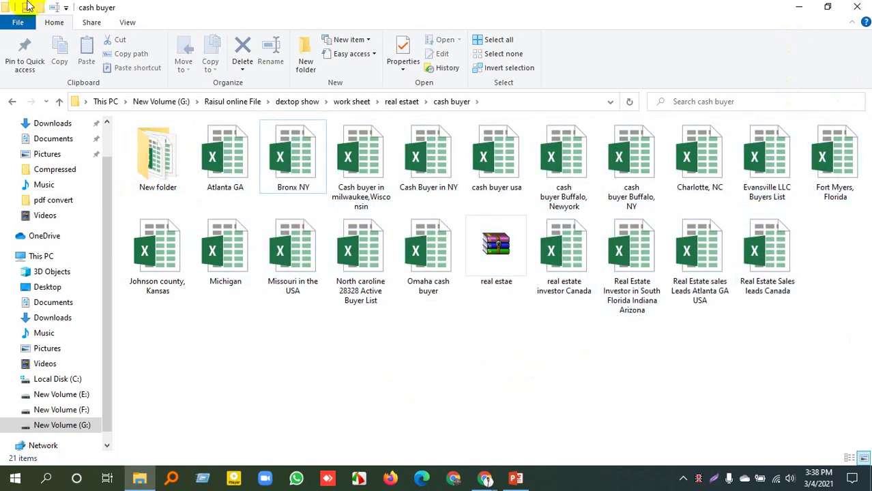
{"action": "left_click", "coordinate": [59, 101]}
{"action": "left_click_drag", "start_coordinate": [280, 319], "coordinate": [343, 235]}
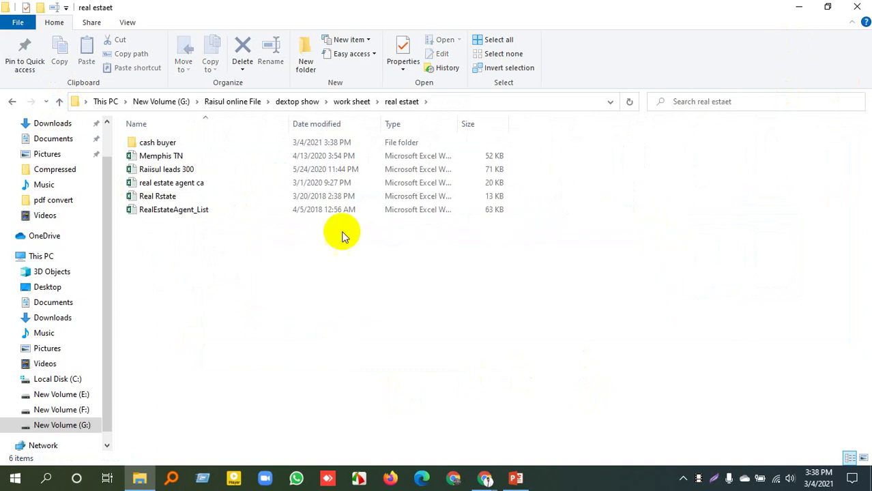
{"action": "double_click", "coordinate": [145, 144]}
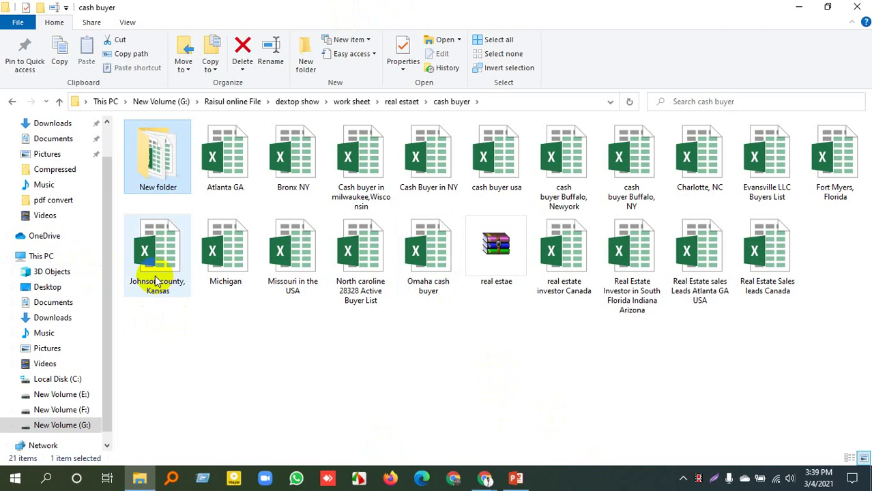
- Switch from File Explorer to the Chrome window with the Google Meet call
{"action": "mouse_move", "coordinate": [211, 291]}
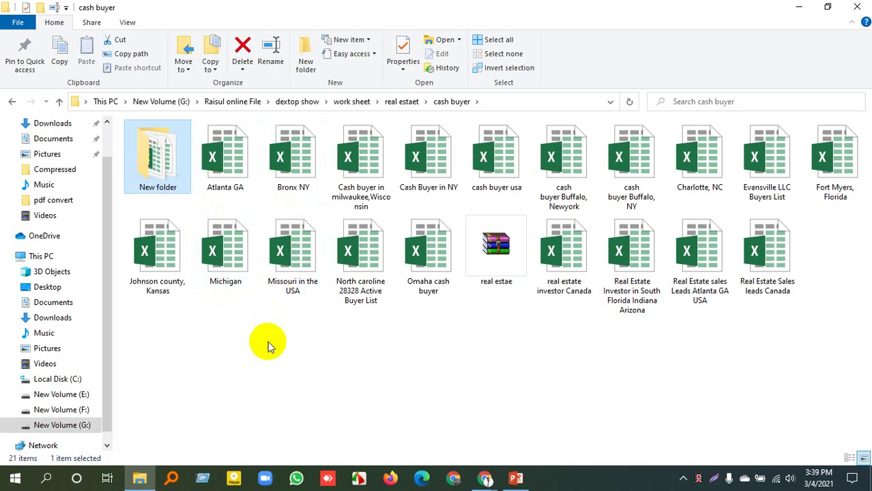
{"action": "key", "text": "alt+Tab"}
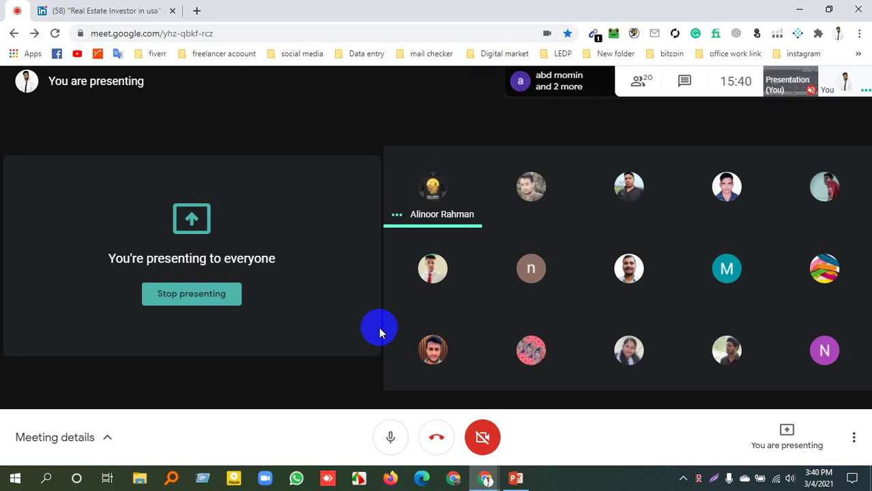
{"action": "left_click", "coordinate": [390, 437]}
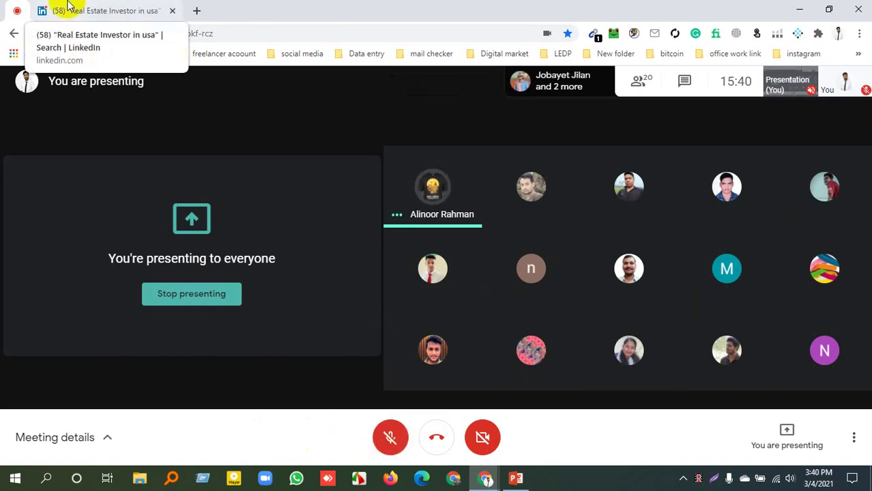
{"action": "left_click", "coordinate": [390, 436]}
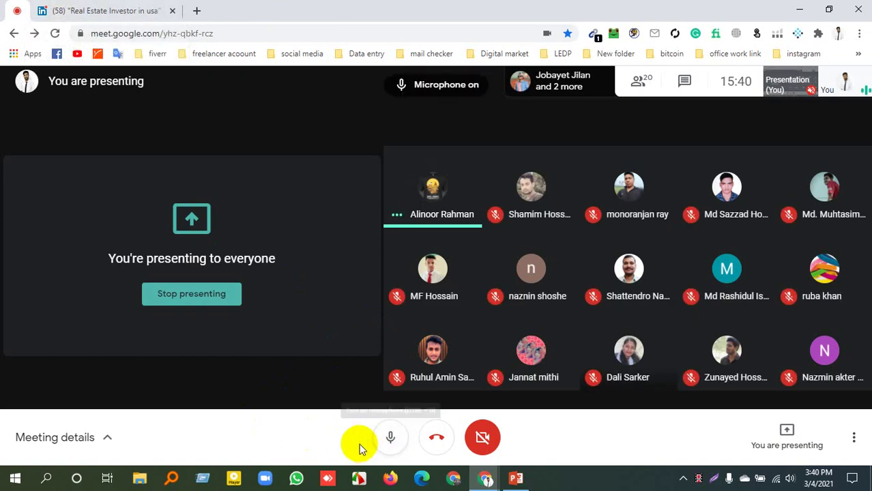
{"action": "left_click", "coordinate": [305, 419]}
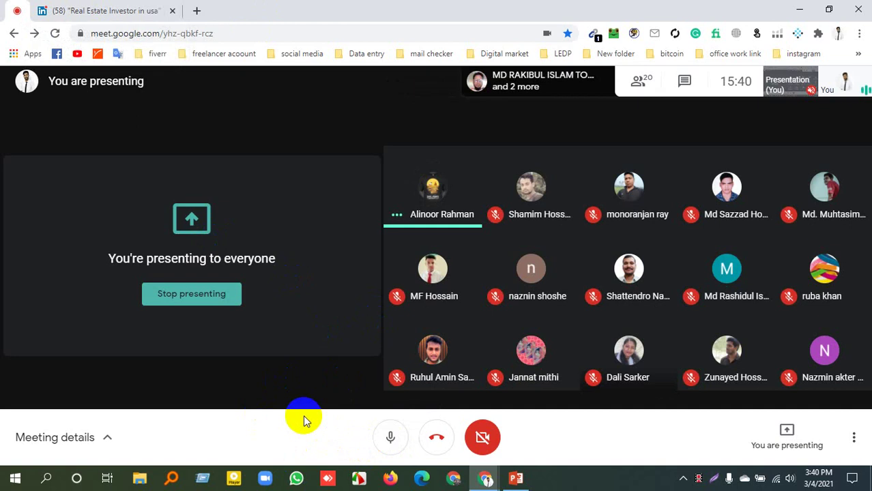